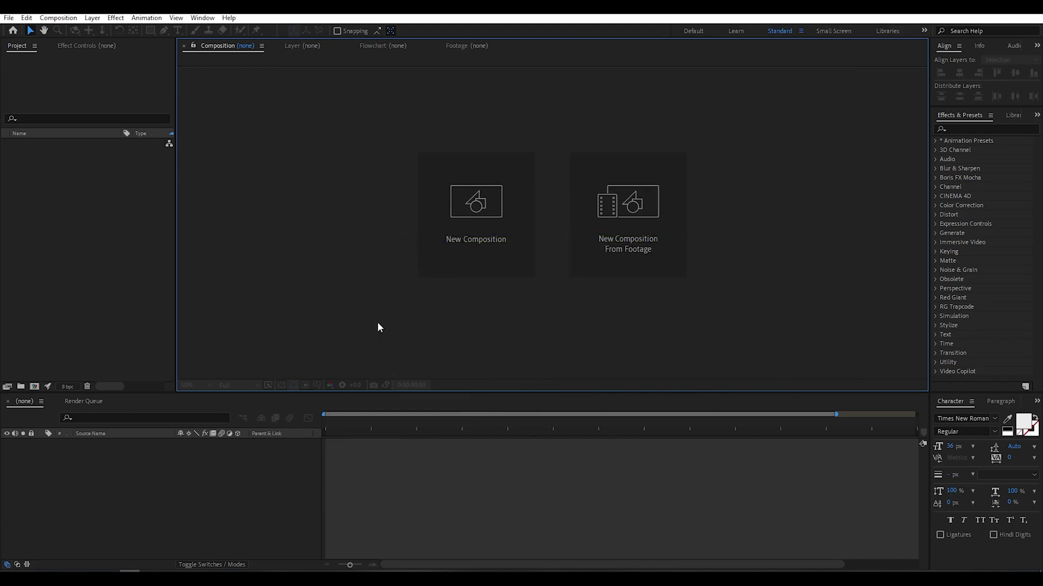
Create a 1920 x 1080 composition named Logo Animation at 30 fps with a duration of 10 seconds.
click(463, 247)
click(505, 93)
double_click(505, 94)
text(Logo Animation)
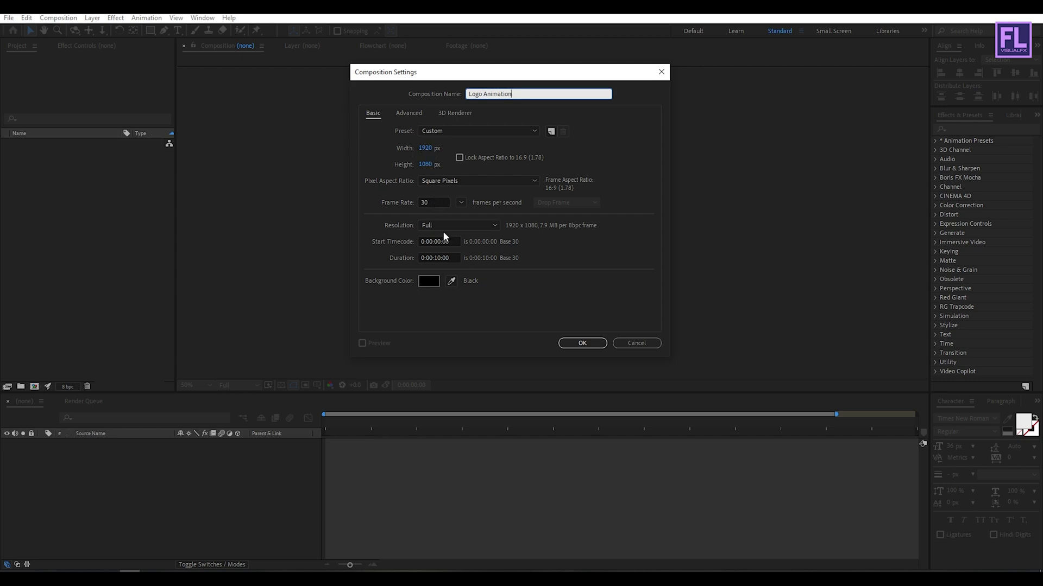
click(440, 258)
click(582, 343)
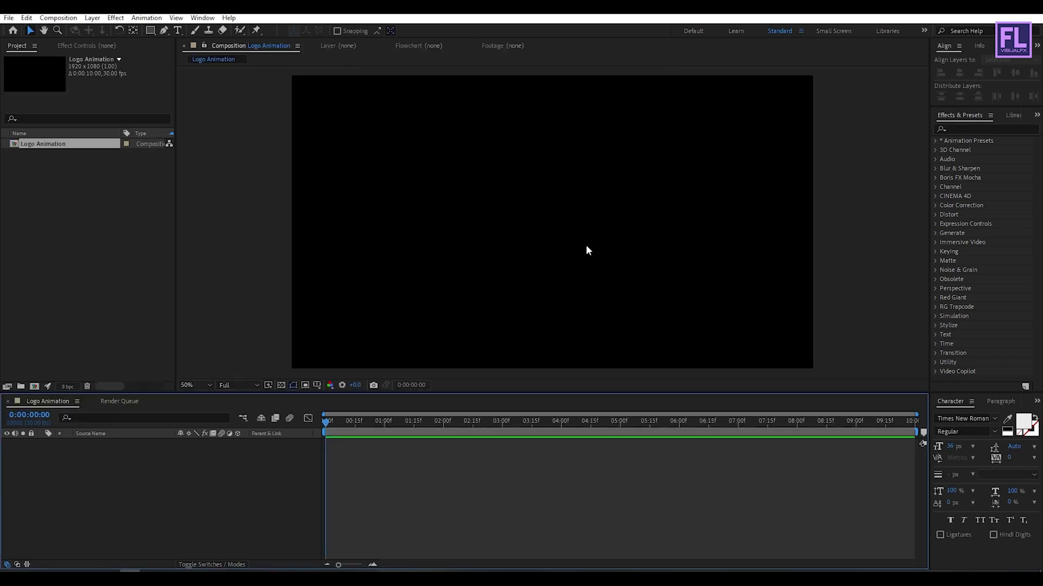
Import Logo.png into the Logo Animation timeline and scale it down proportionally to about 40% of the frame width.
click(92, 569)
drag(380, 211, 96, 239)
drag(40, 157, 115, 454)
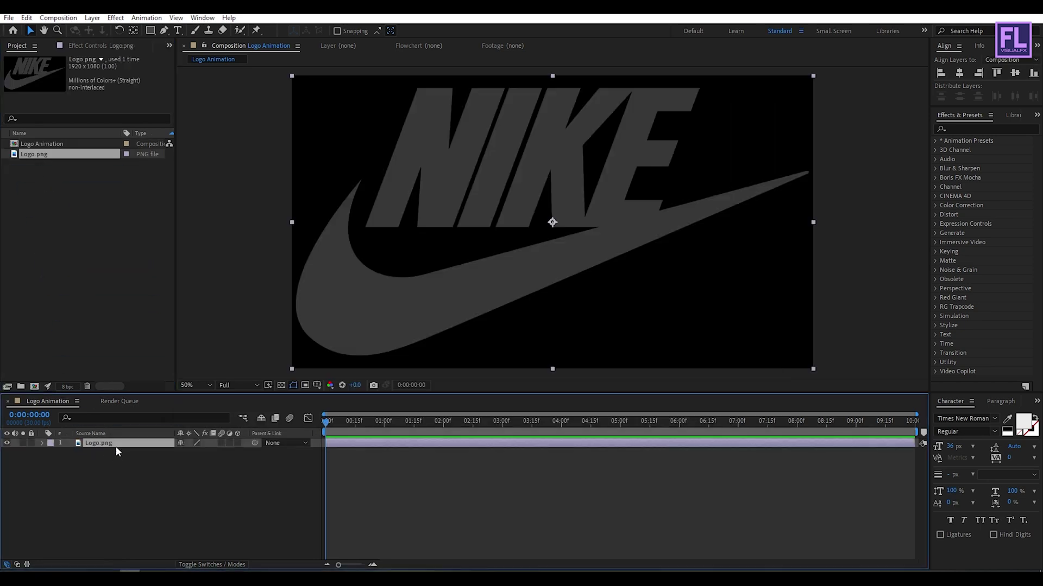
drag(813, 222, 653, 232)
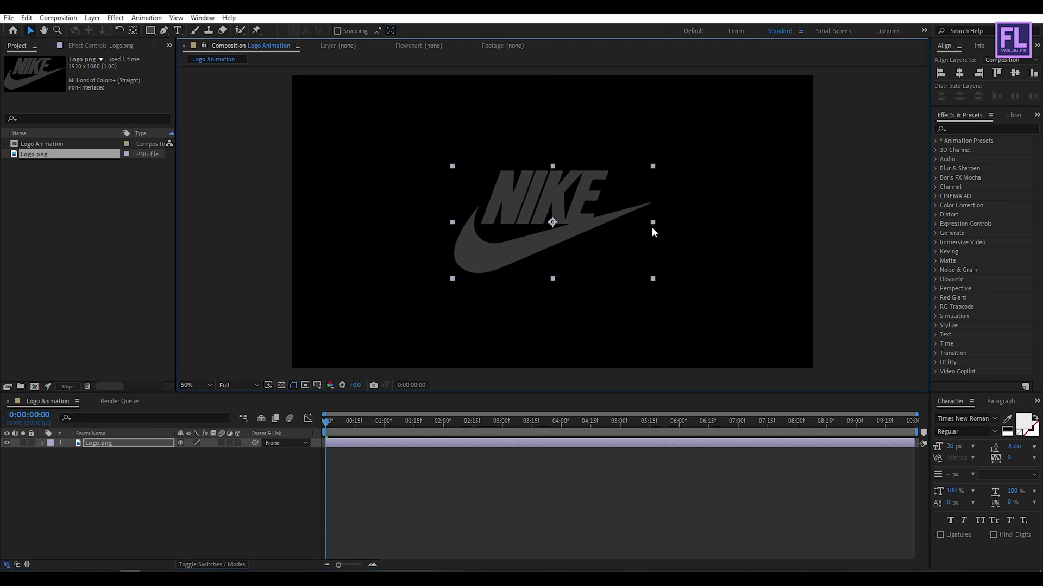
Pre-compose the Logo.png layer as Logo, moving all attributes into the new composition.
click(106, 484)
click(109, 442)
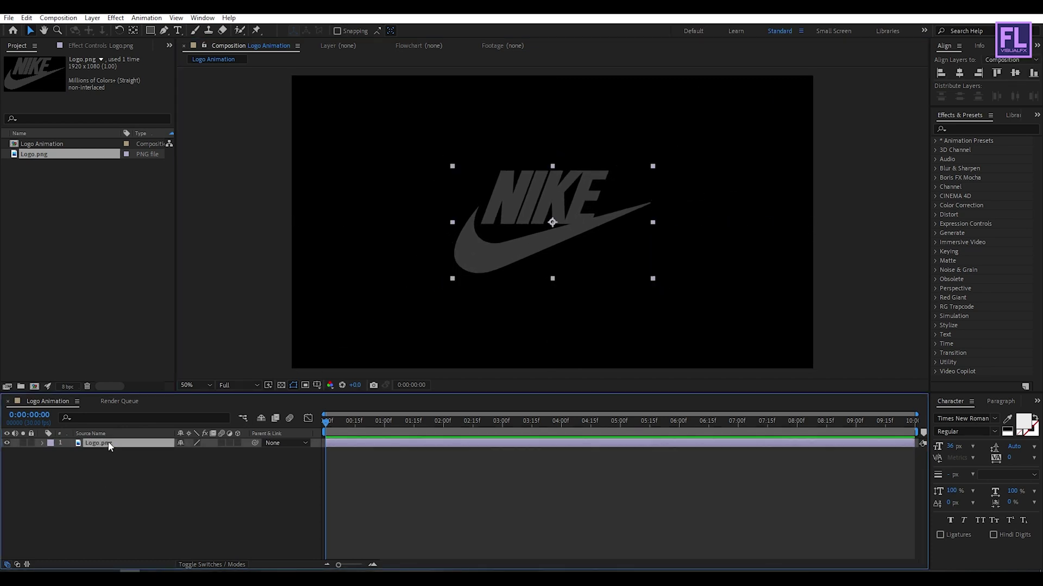
double_click(108, 444)
click(229, 45)
right_click(102, 443)
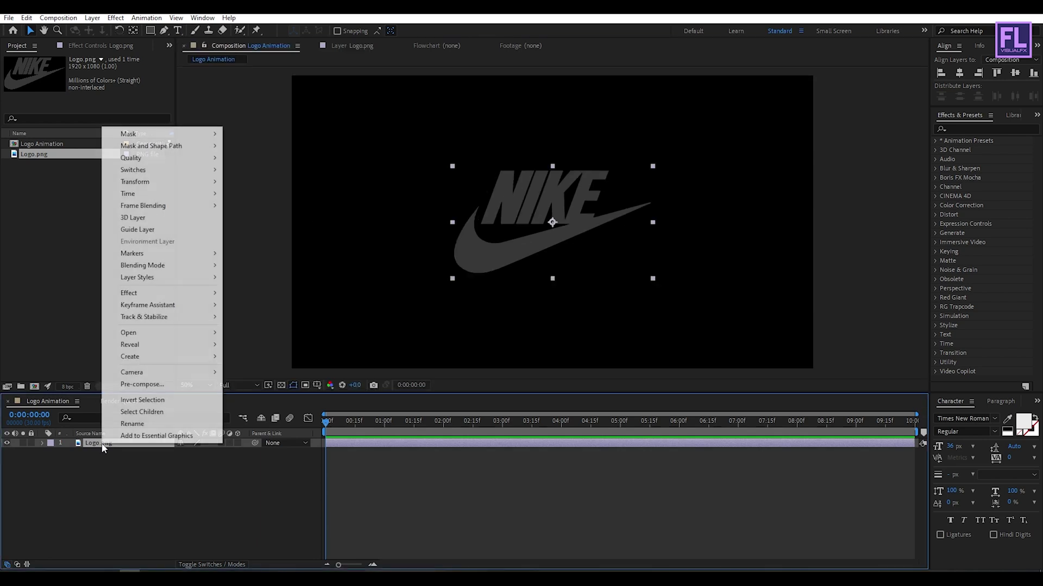
click(159, 386)
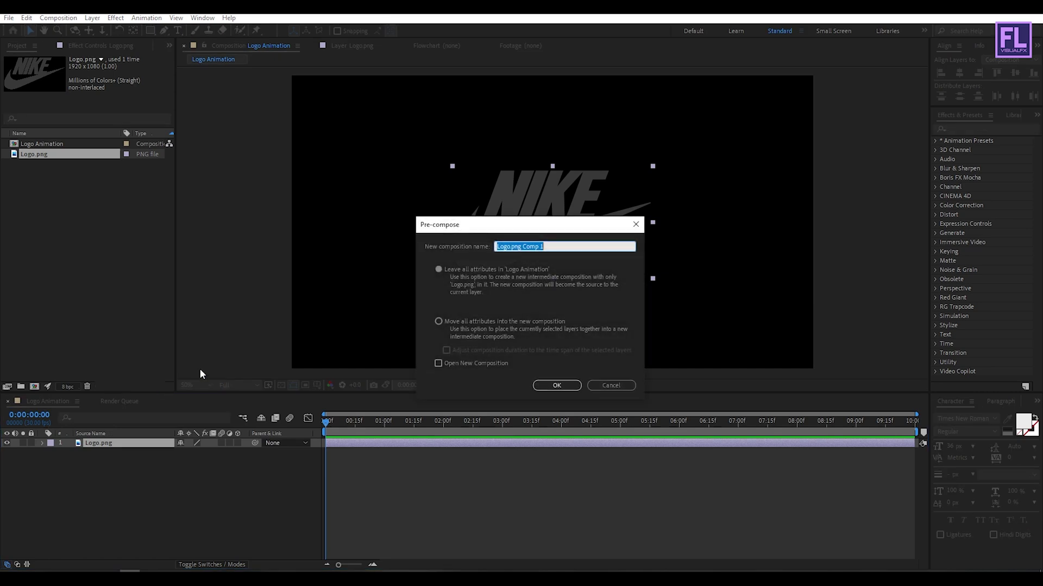
click(458, 321)
drag(529, 225, 502, 213)
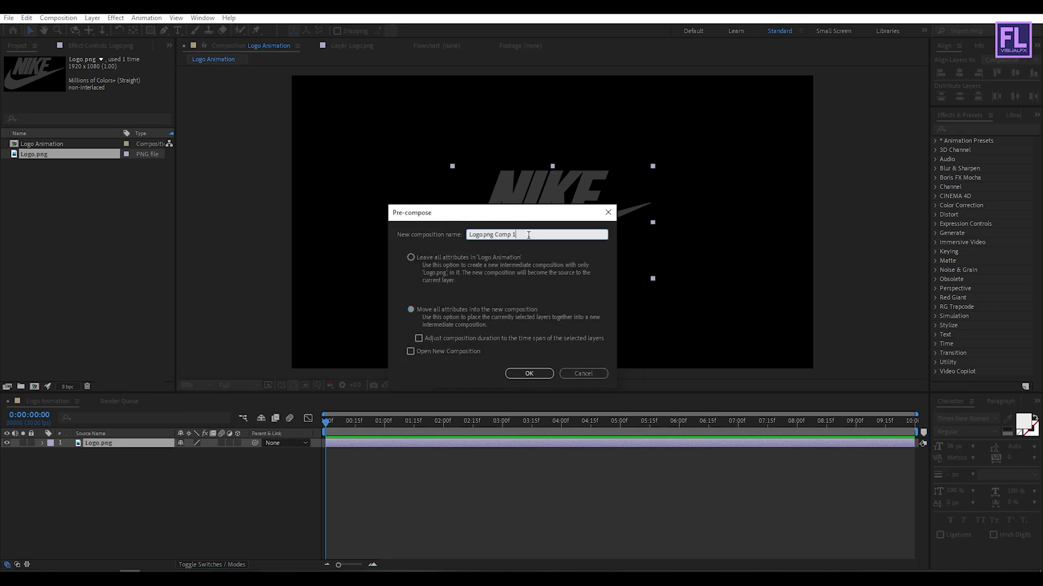
text(Logo)
click(529, 373)
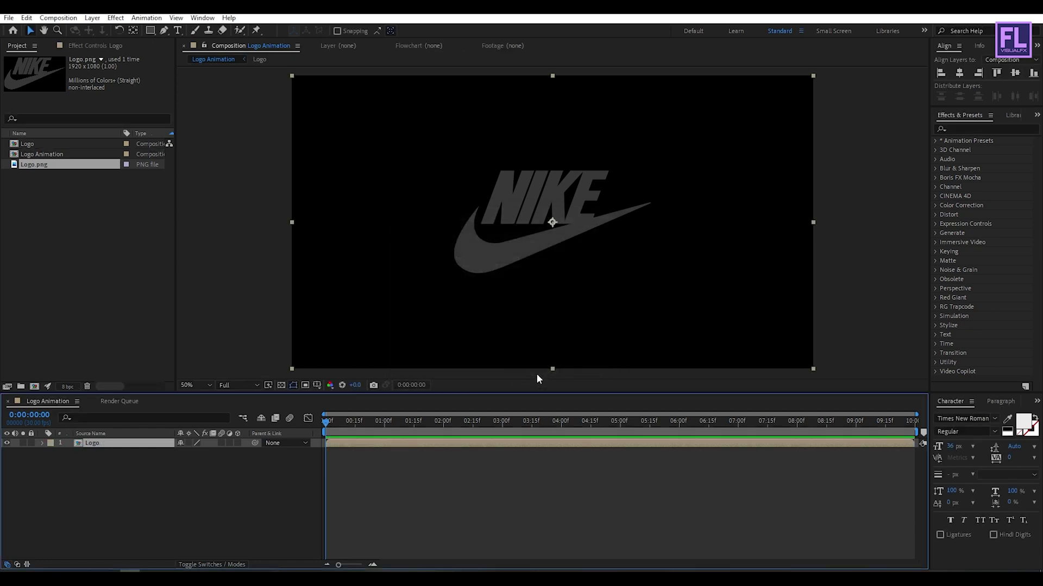
Apply the Fill effect to the Logo layer and set its color to white.
click(961, 128)
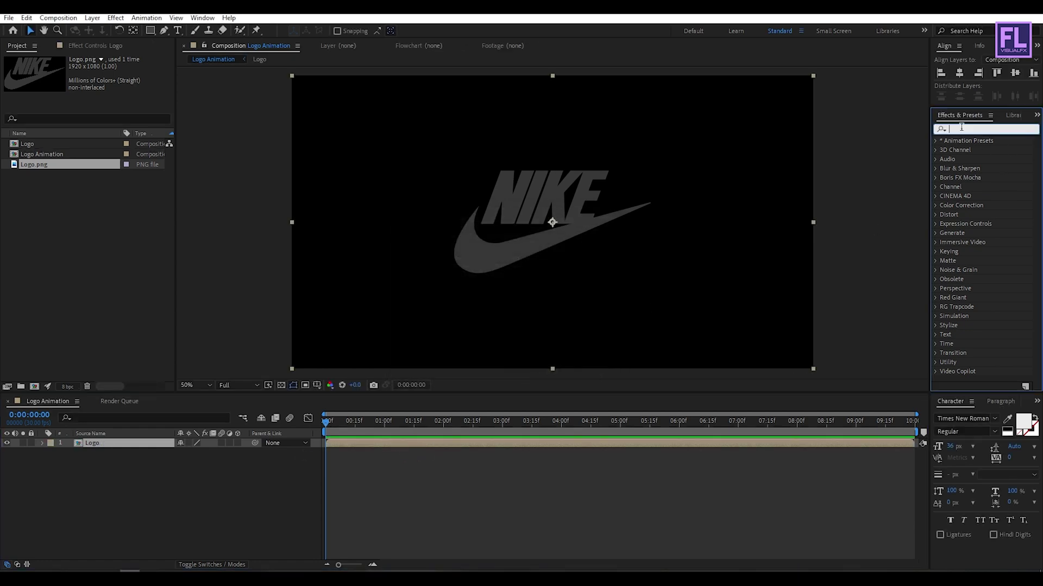
text(fil)
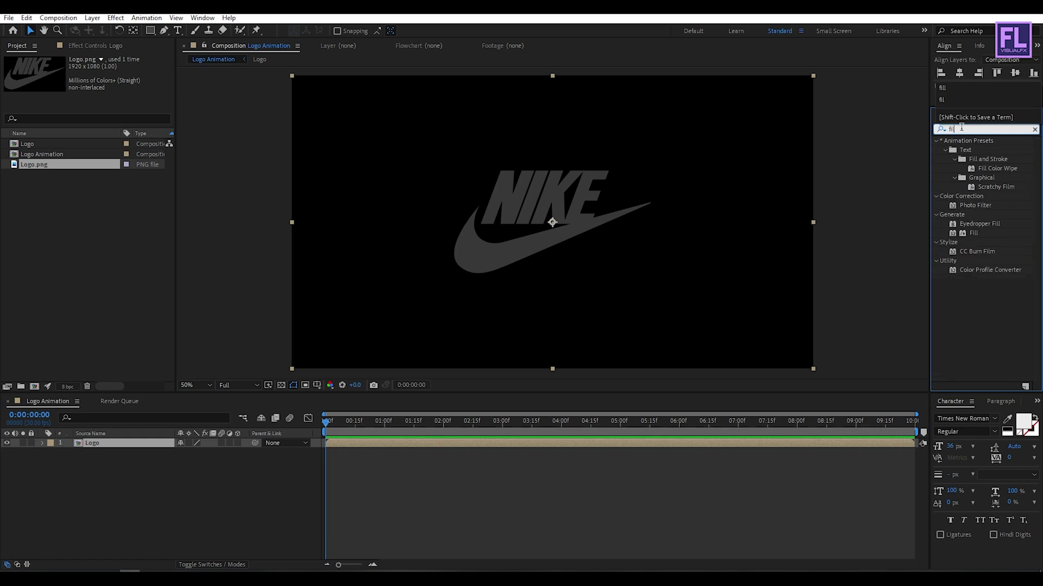
drag(969, 233, 93, 446)
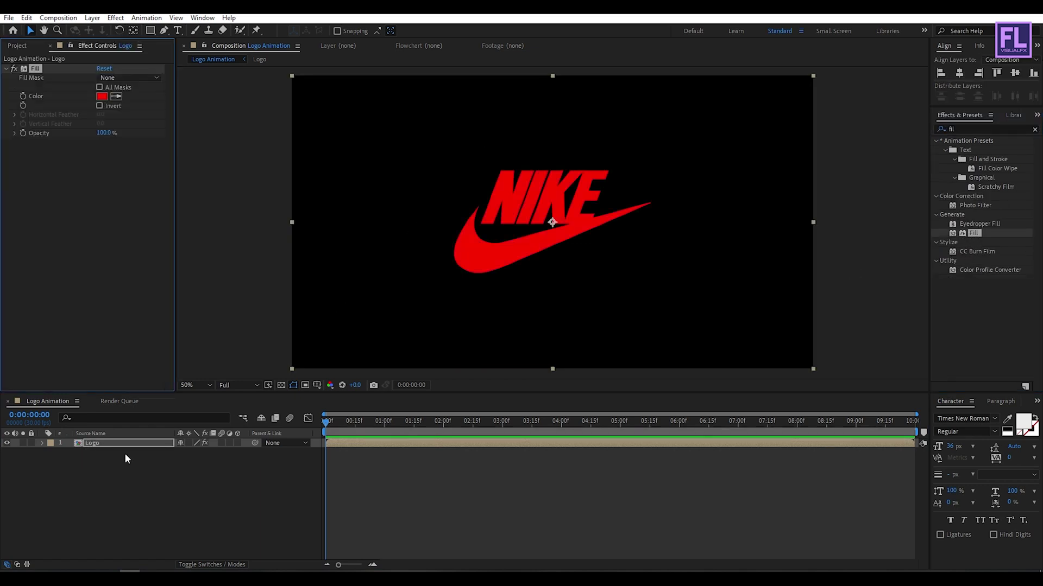
click(102, 97)
drag(722, 293, 667, 234)
click(897, 259)
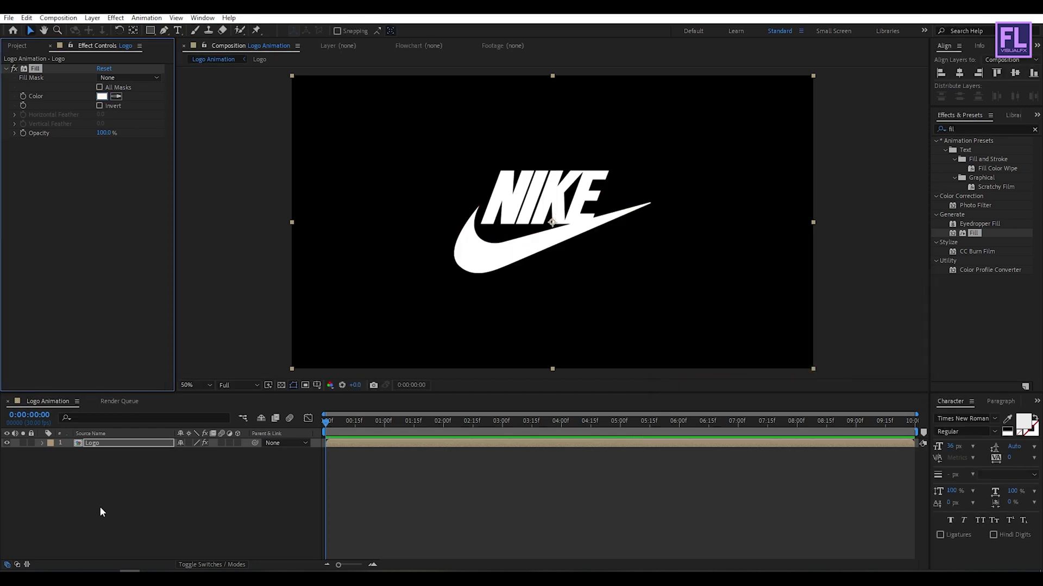
Pre-compose the filled Logo layer as Logo white, moving all attributes into the new composition.
click(99, 506)
click(99, 443)
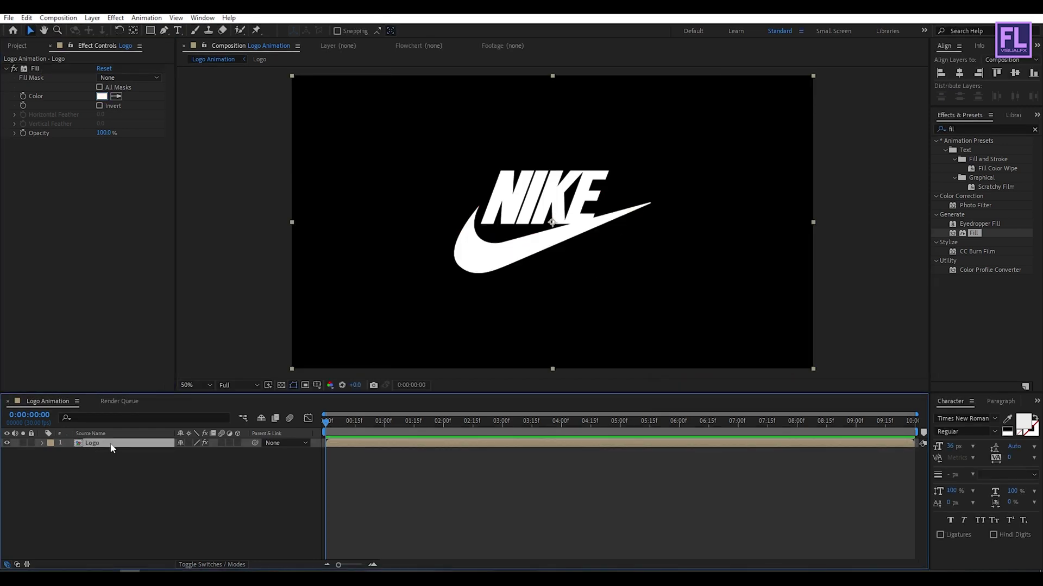
right_click(112, 447)
click(163, 385)
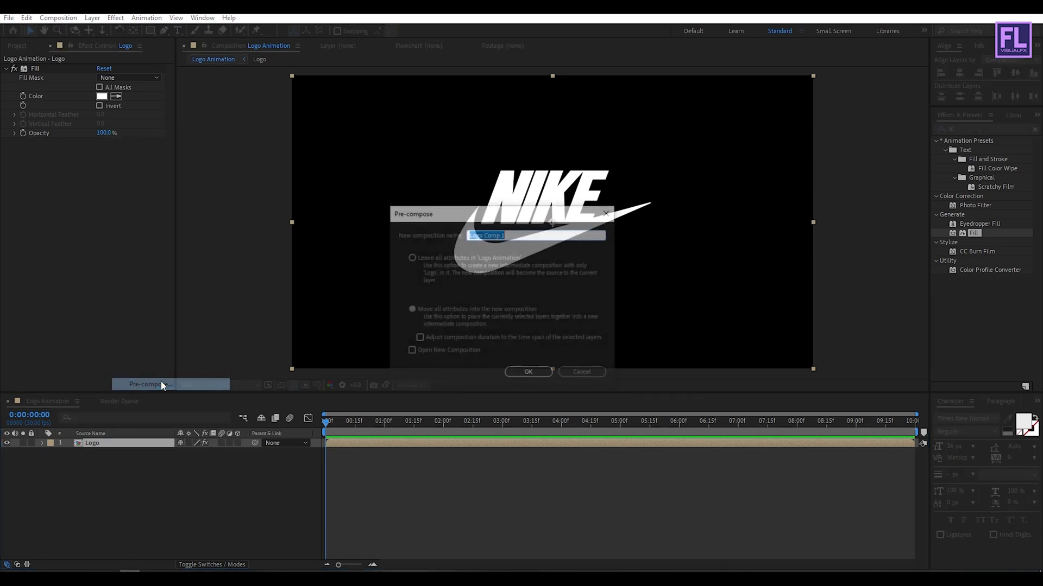
click(435, 308)
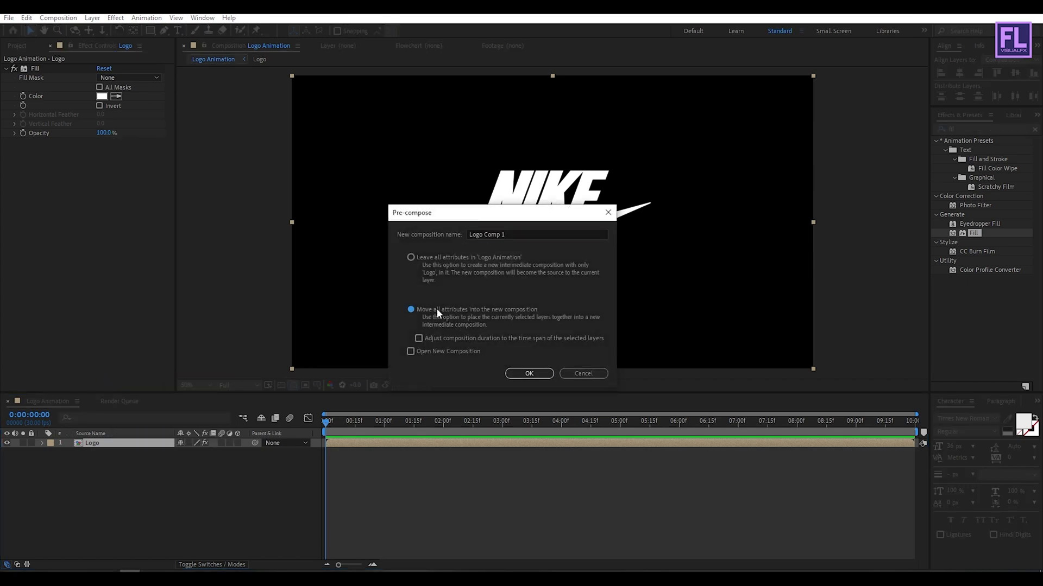
click(507, 236)
text(Logo white)
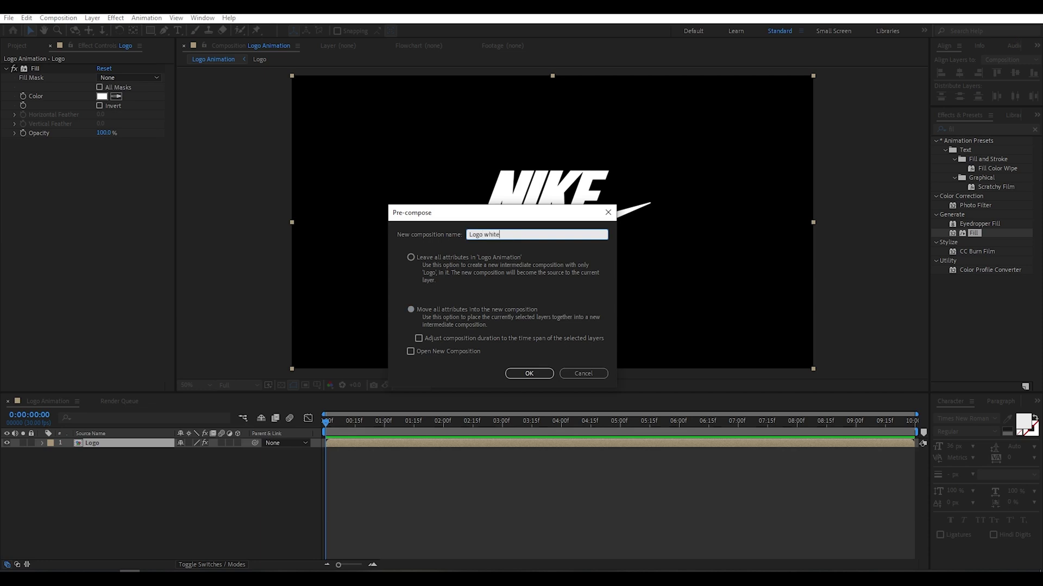
click(529, 374)
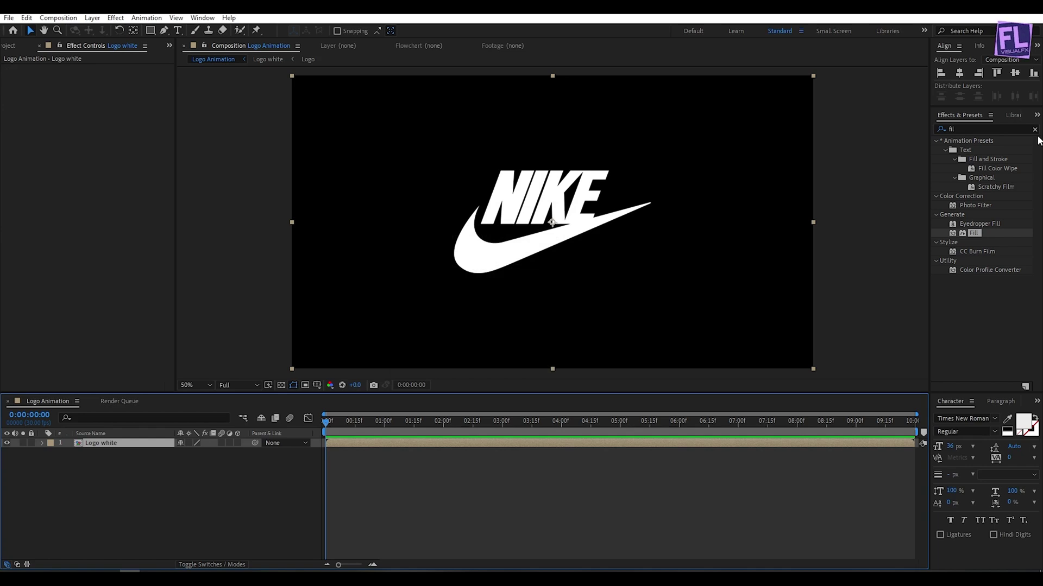
Apply the Vegas effect to the Logo white layer and set its blend mode to Transparent.
click(969, 130)
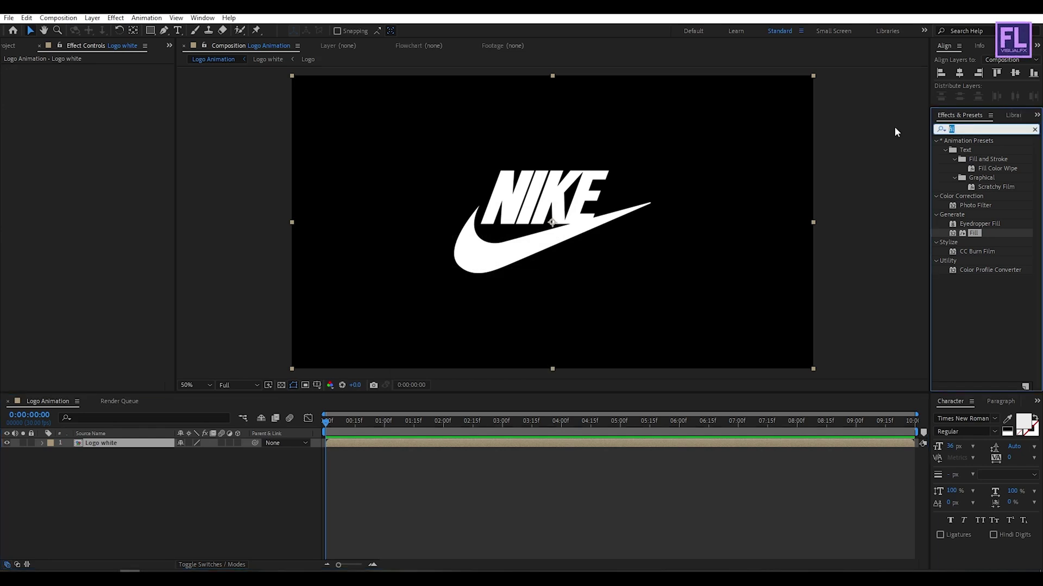
text(vegas)
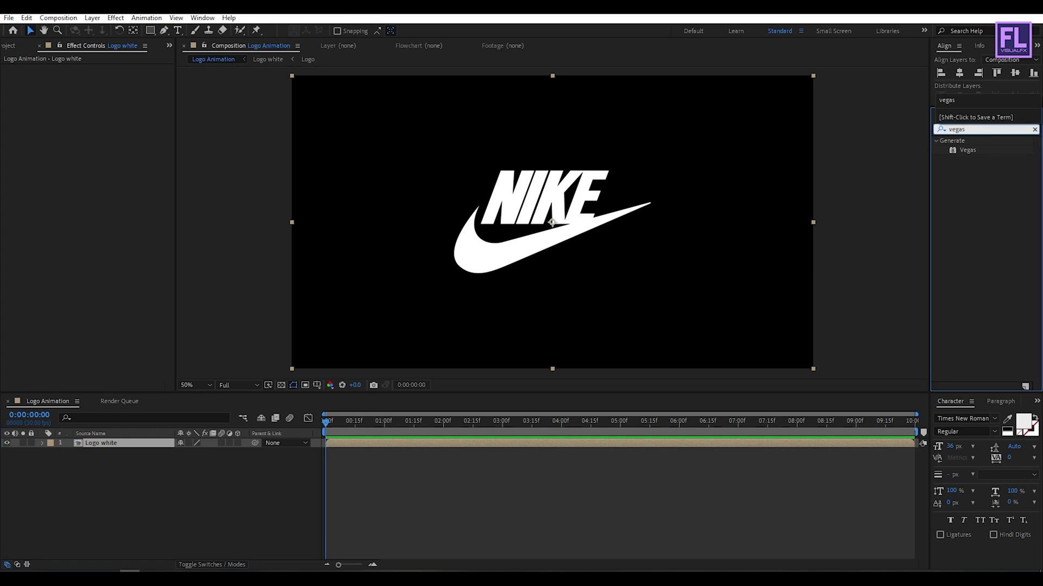
click(966, 149)
mouse_move(970, 154)
mouse_down()
mouse_move(381, 443)
mouse_move(115, 451)
mouse_up()
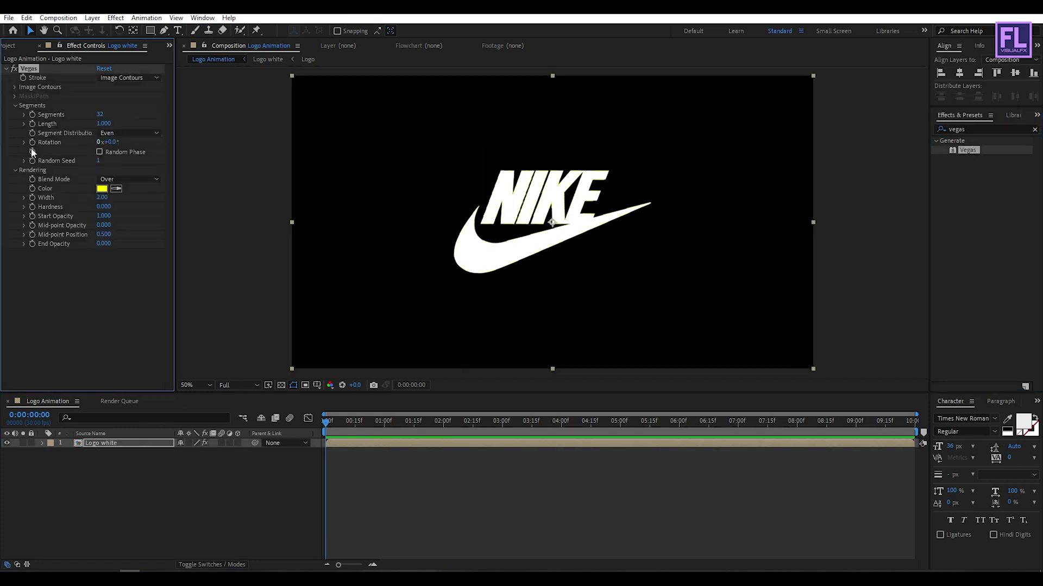
click(120, 183)
click(131, 188)
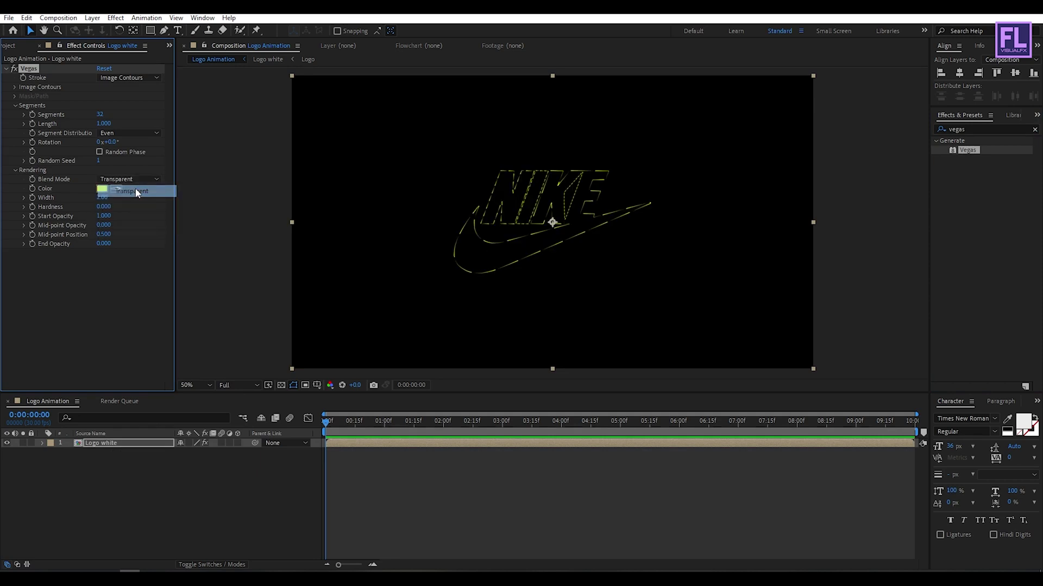
Set the Vegas effect to 3 segments, width about 3.5, hardness 1 and end opacity 1.
click(100, 114)
text(3)
key(Return)
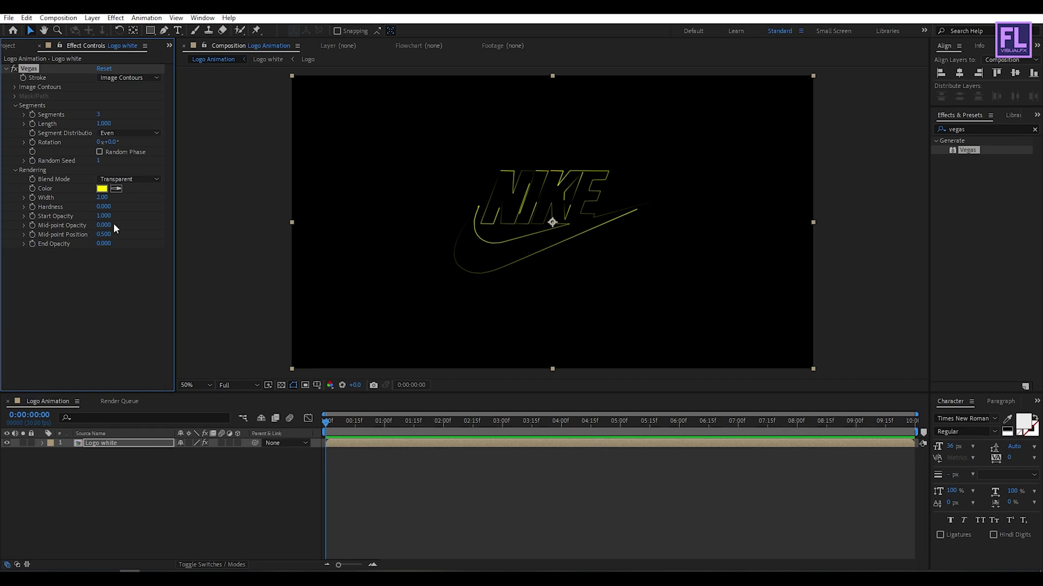
drag(102, 202, 137, 206)
drag(104, 243, 228, 248)
click(401, 462)
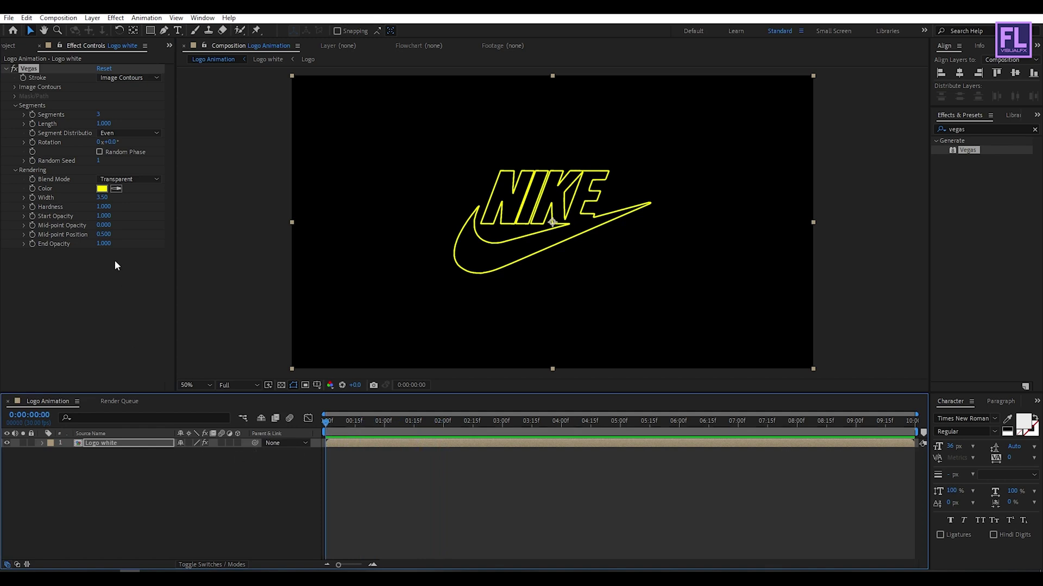
Keyframe the Vegas effect from Length 0 and Rotation 0° at the start to Length 1 and Rotation 75° at 0:00:02:10.
click(31, 123)
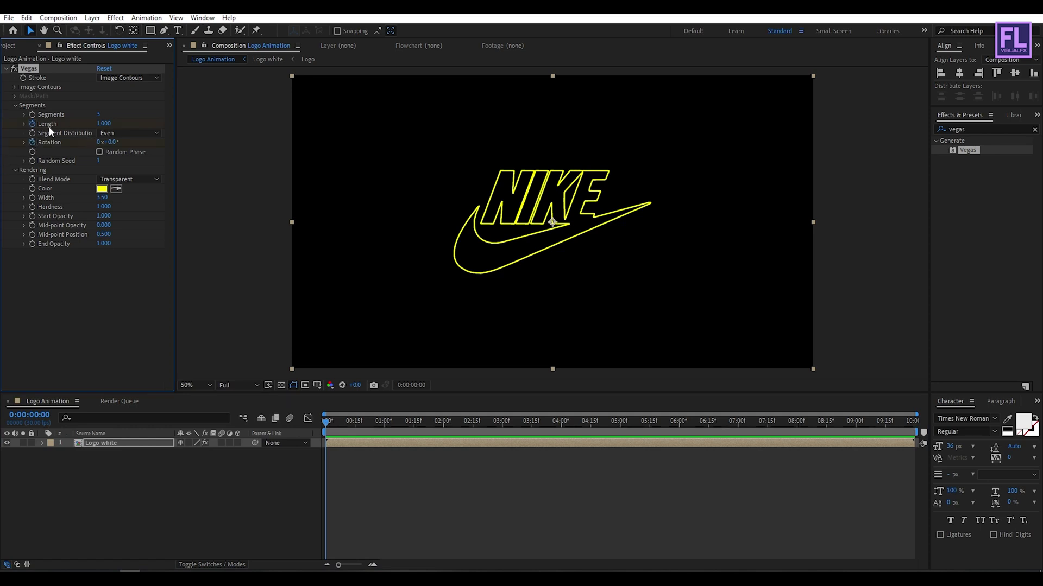
drag(105, 124, 3, 133)
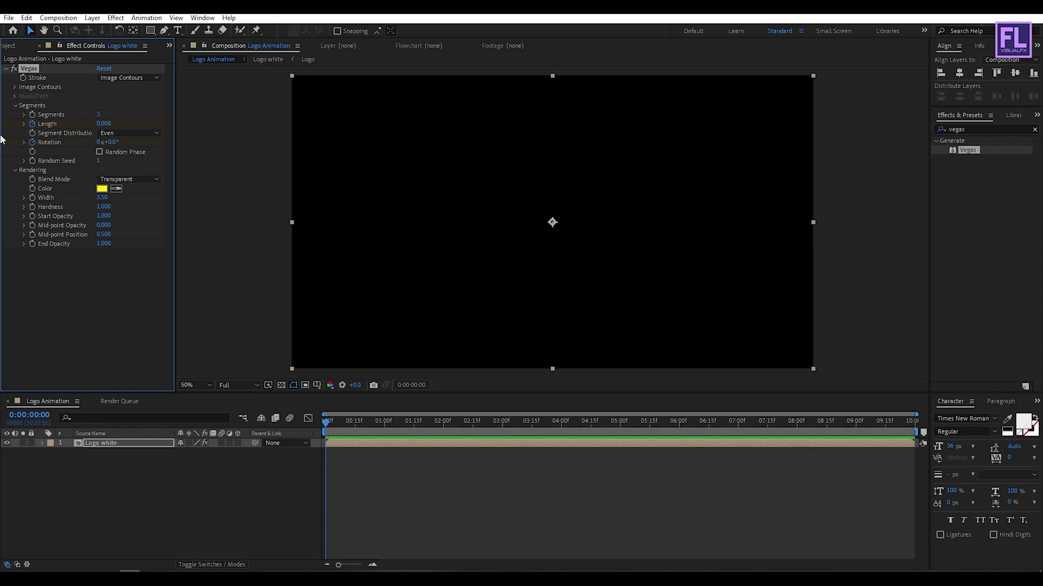
drag(326, 422, 465, 433)
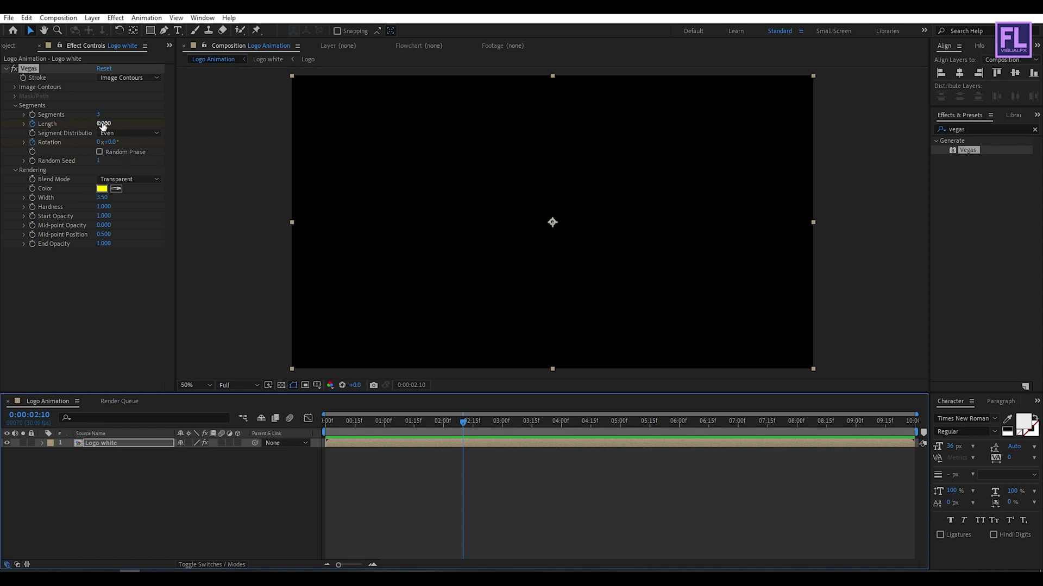
drag(107, 126, 235, 125)
click(111, 142)
text(75)
click(154, 305)
Preview the outline animation from the start and inspect the strokes up close around 0:00:01:29.
drag(342, 421, 450, 431)
key(space)
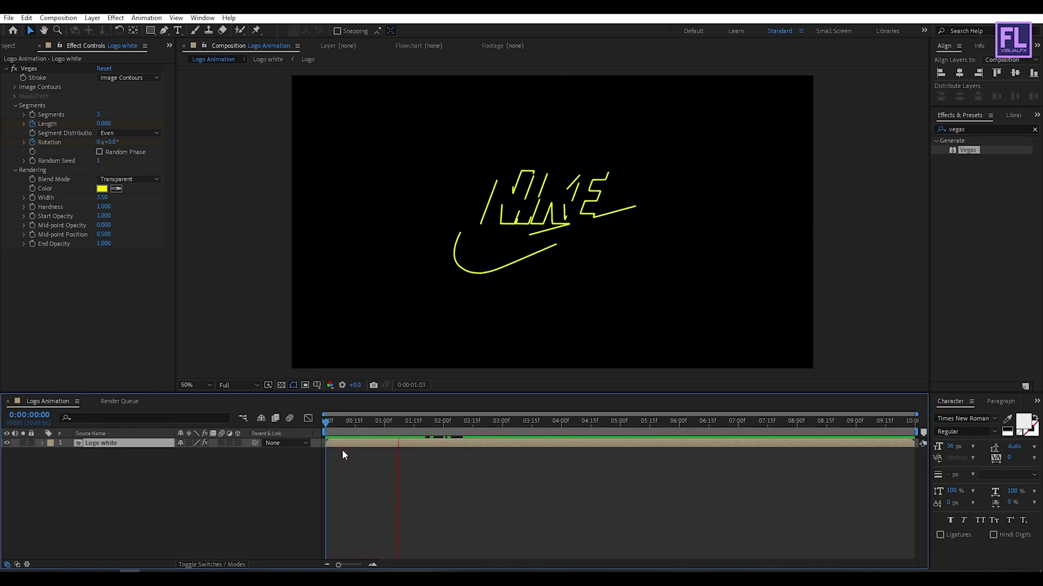
key(space)
click(441, 422)
key(slash)
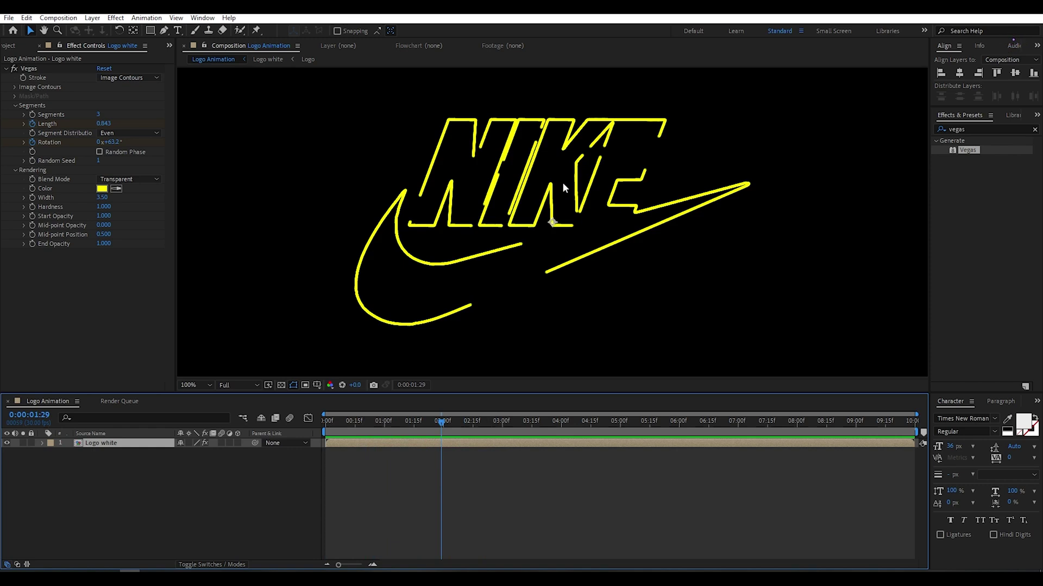
key(comma)
key(comma)
Change the Vegas outline color to light grey BEBEBE, viewing the completed outline at 0:00:02:26.
drag(449, 422, 495, 425)
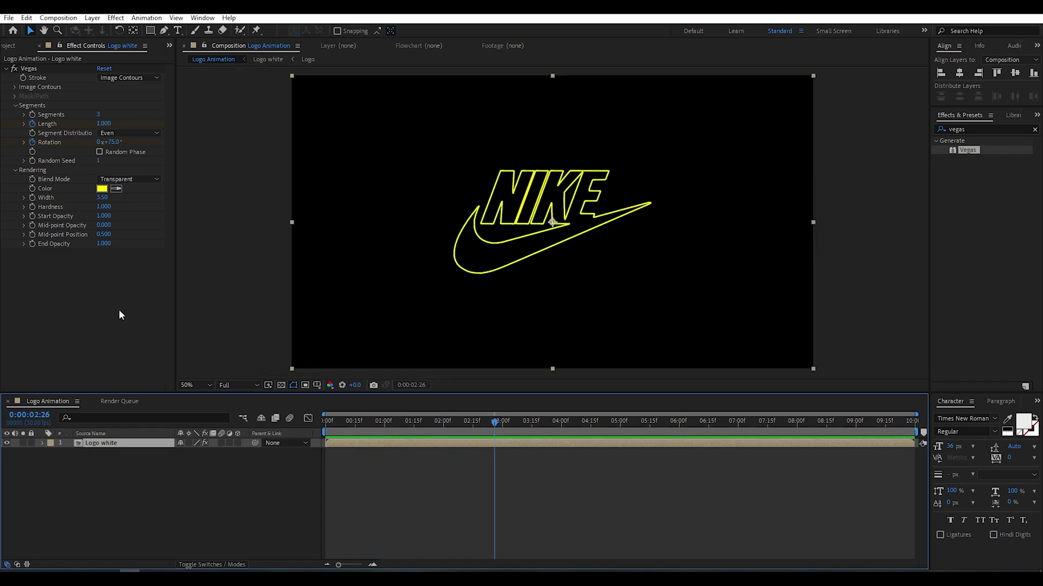
click(102, 189)
mouse_move(681, 297)
mouse_down()
mouse_move(631, 281)
mouse_move(628, 292)
mouse_up()
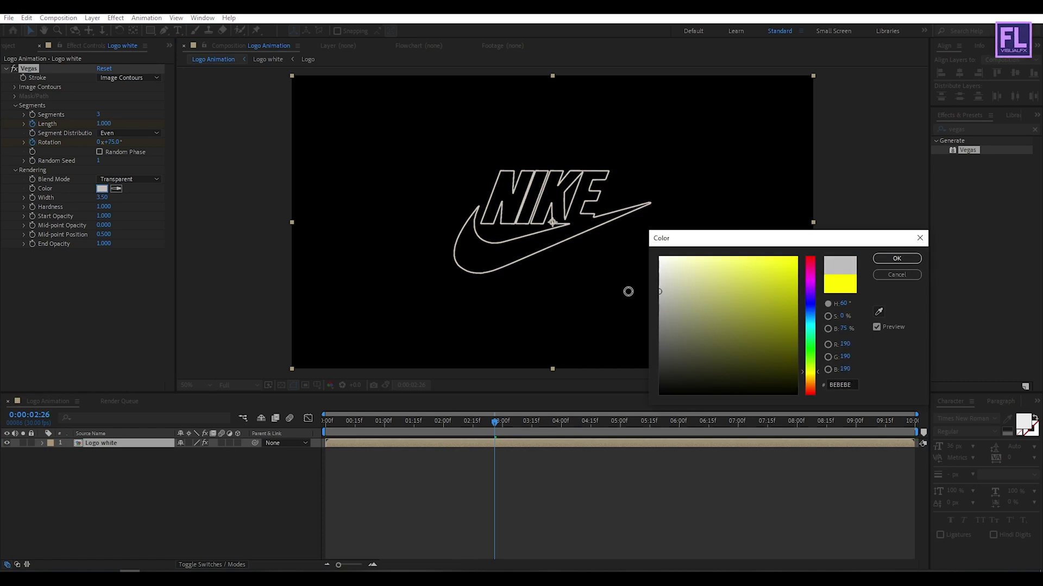
click(896, 261)
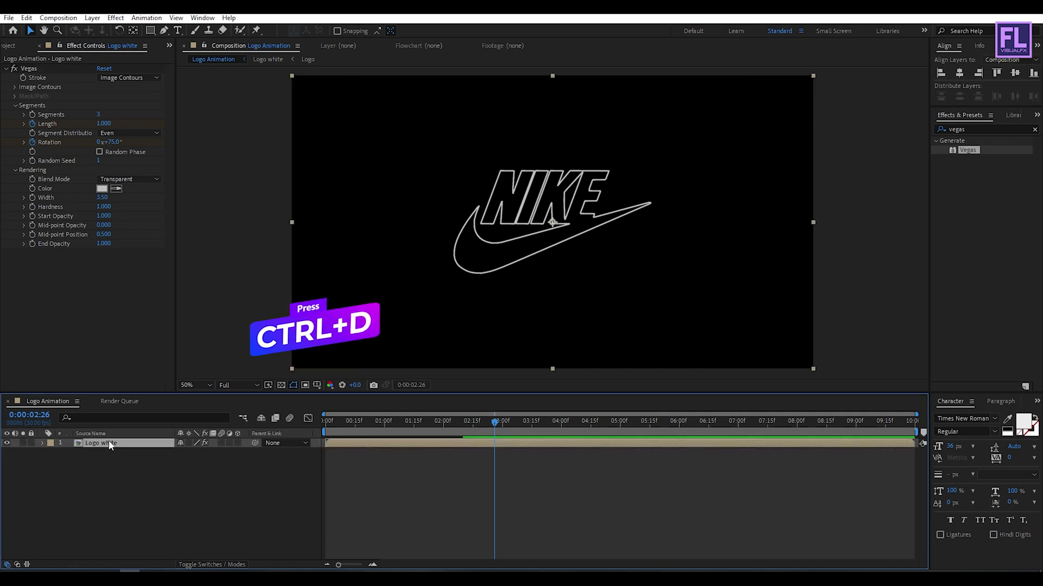
Duplicate the Logo white layer and set the lower copy's Vegas color to DFEAFF and width to 1.7.
key(ctrl+d)
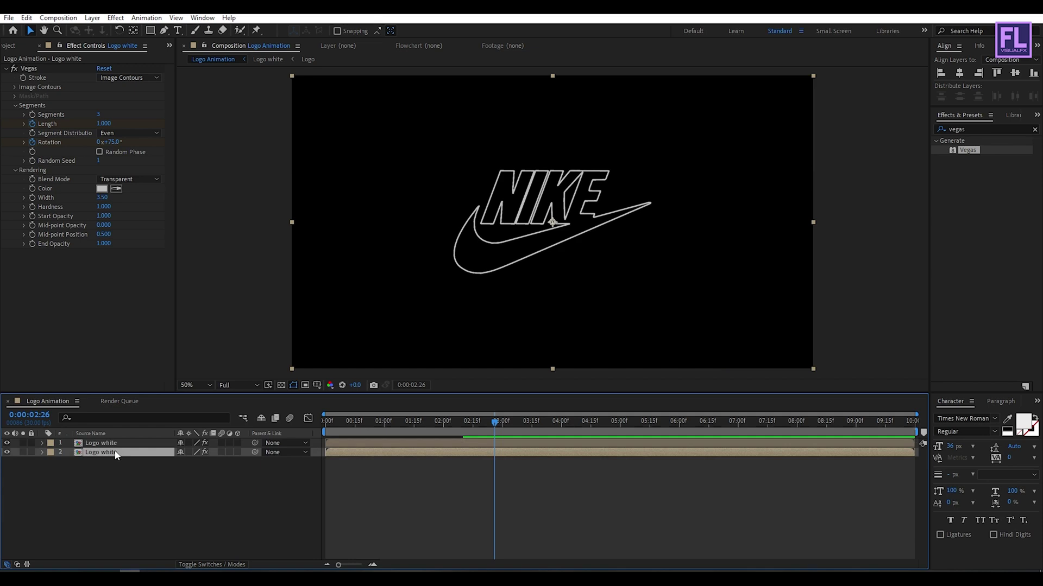
click(107, 188)
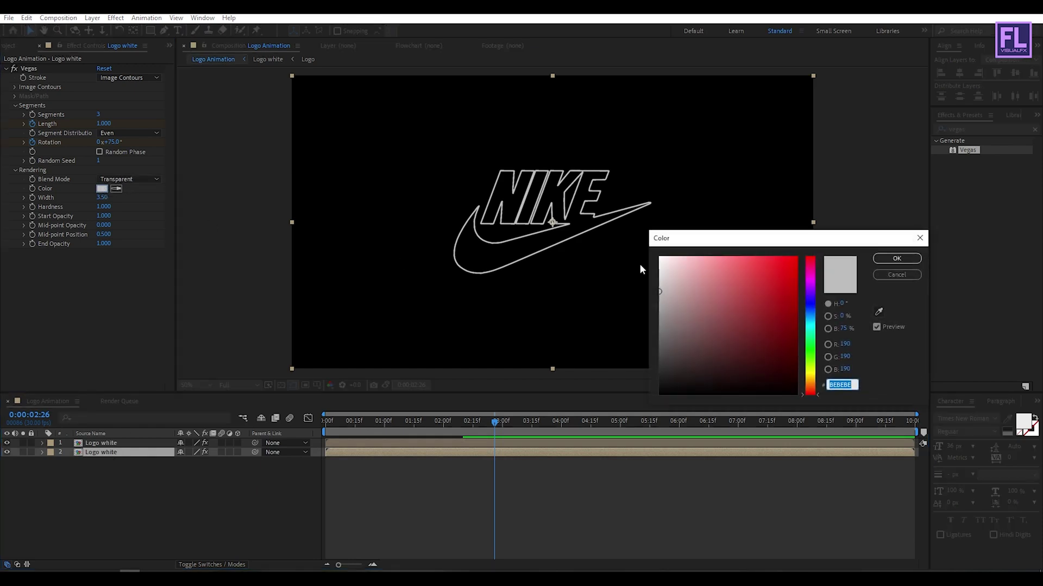
mouse_move(815, 327)
mouse_down()
mouse_move(814, 303)
mouse_move(813, 318)
mouse_move(803, 313)
mouse_up()
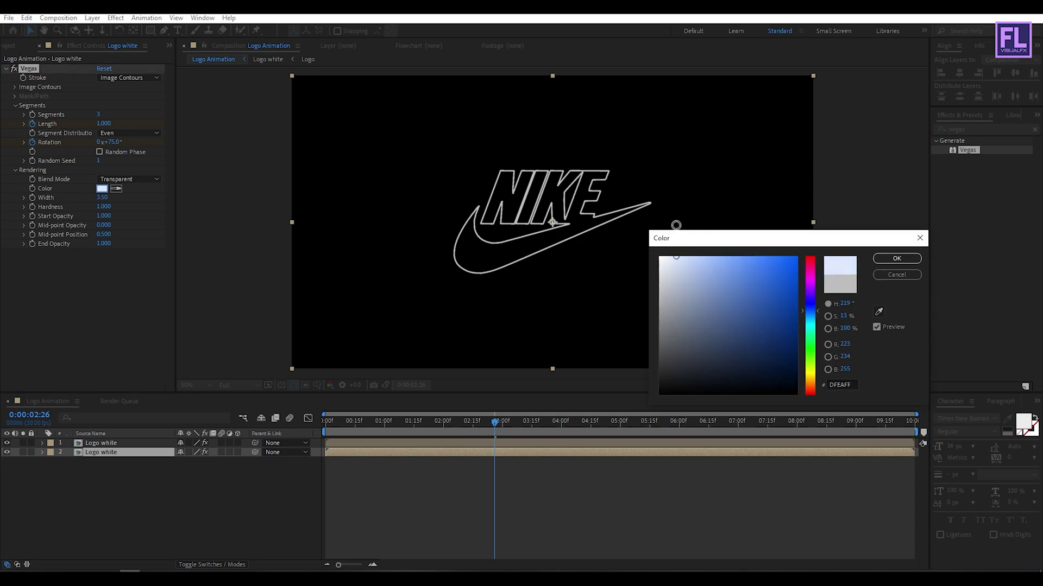
click(893, 261)
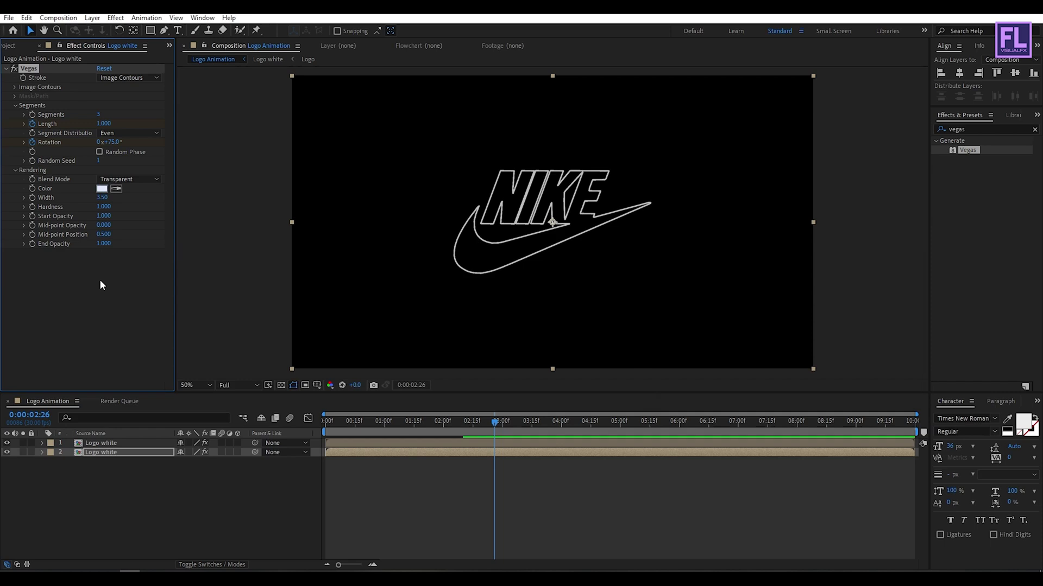
click(102, 198)
key(Return)
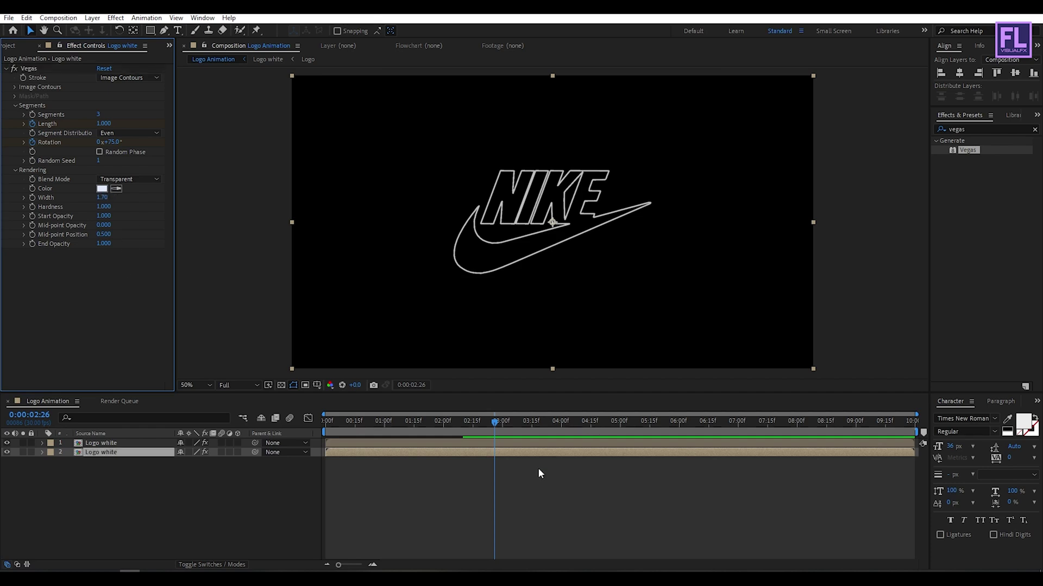
Hide the upper Logo white layer and view the lower copy's outline at 0:00:02:22.
click(89, 446)
click(7, 443)
click(117, 452)
drag(535, 433, 488, 426)
click(55, 485)
Pre-compose the lower Logo white layer as Shadow, moving all attributes into the new composition.
click(110, 450)
right_click(99, 455)
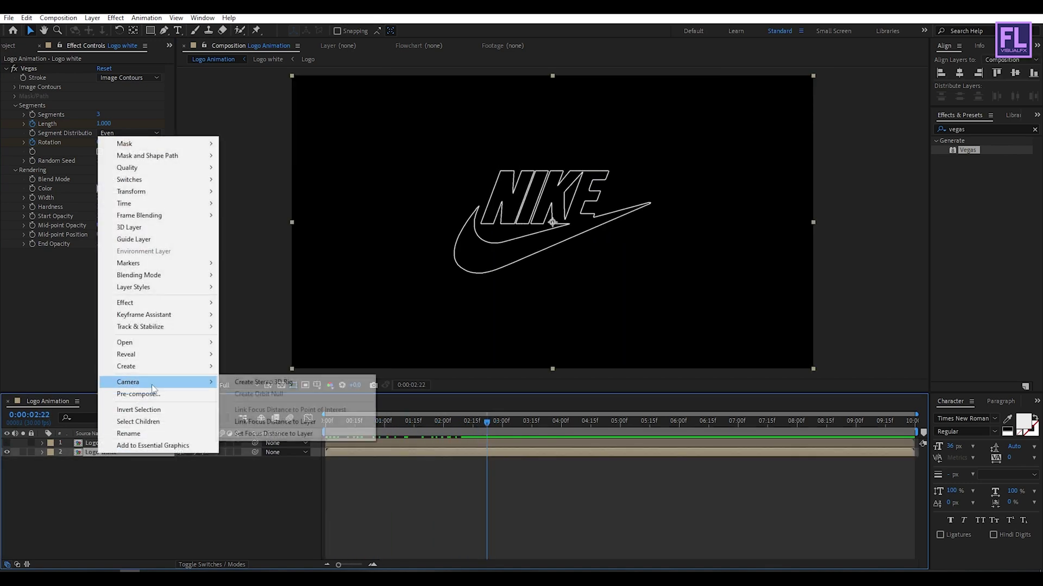
click(140, 394)
click(438, 305)
drag(526, 235, 387, 229)
text(Shadow)
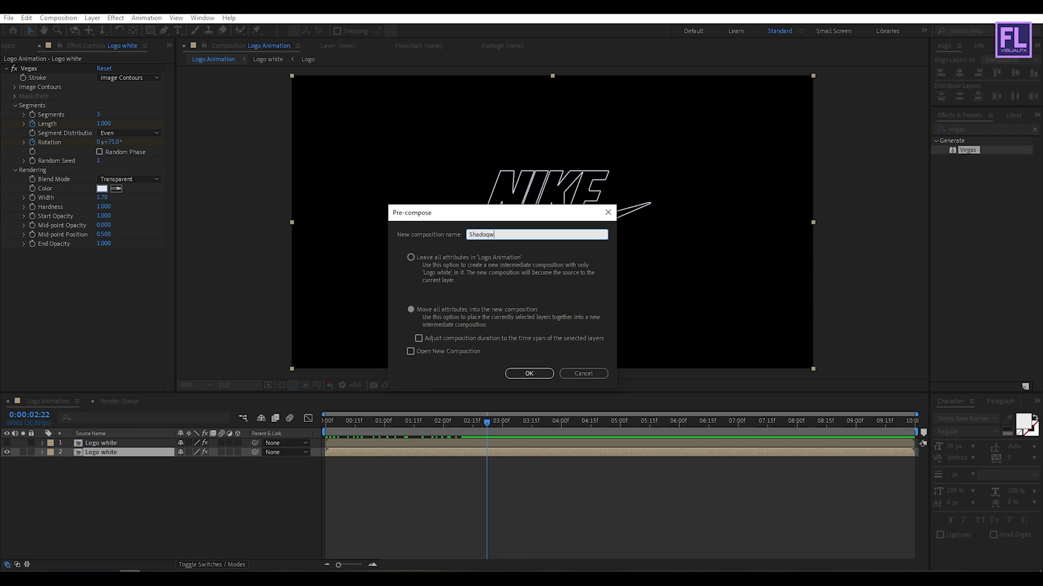
click(530, 374)
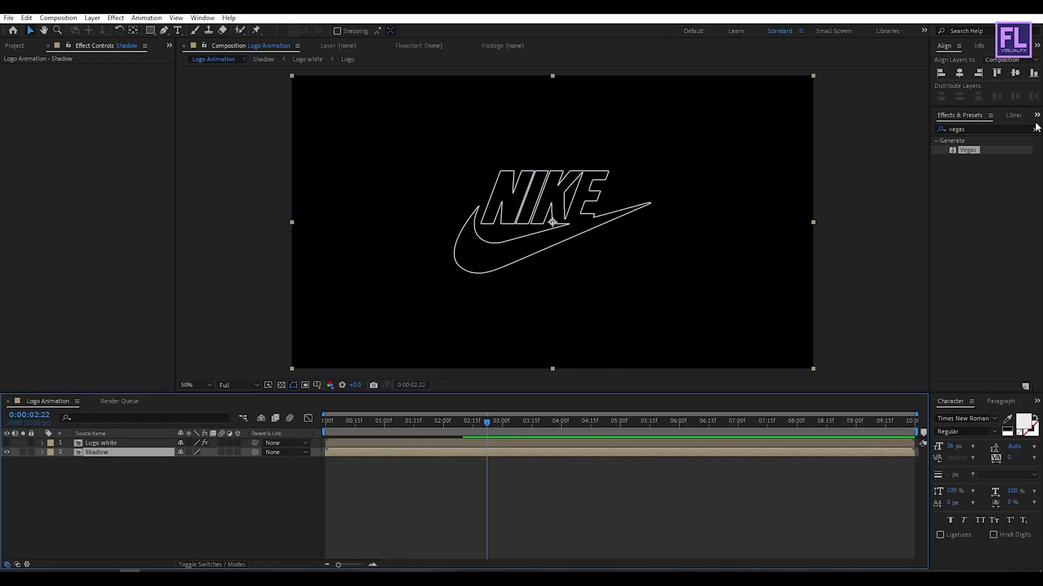
Find the CC Radial Fast Blur effect and apply it to the Shadow layer.
click(1034, 128)
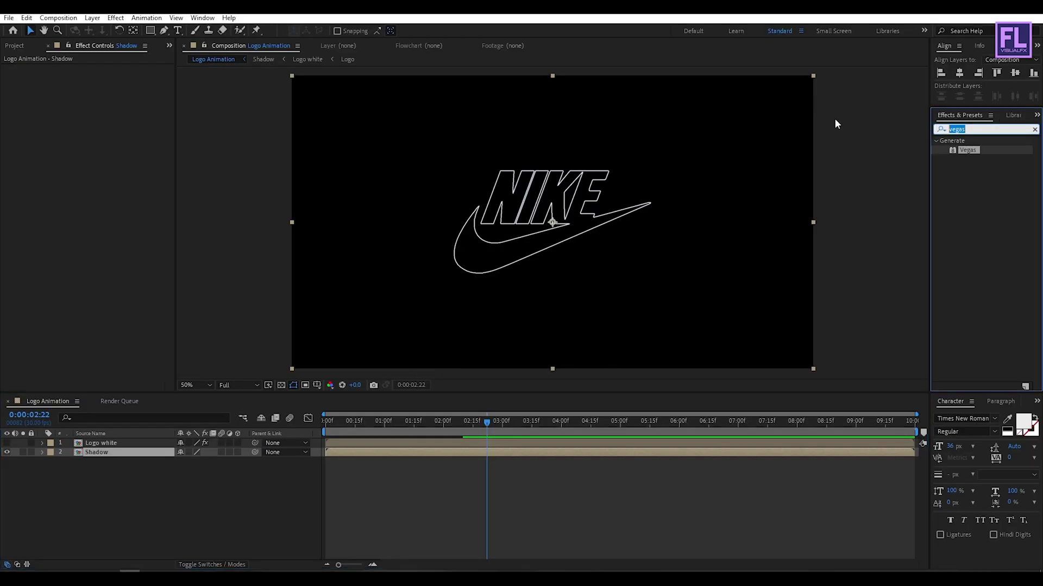
text(cc ra)
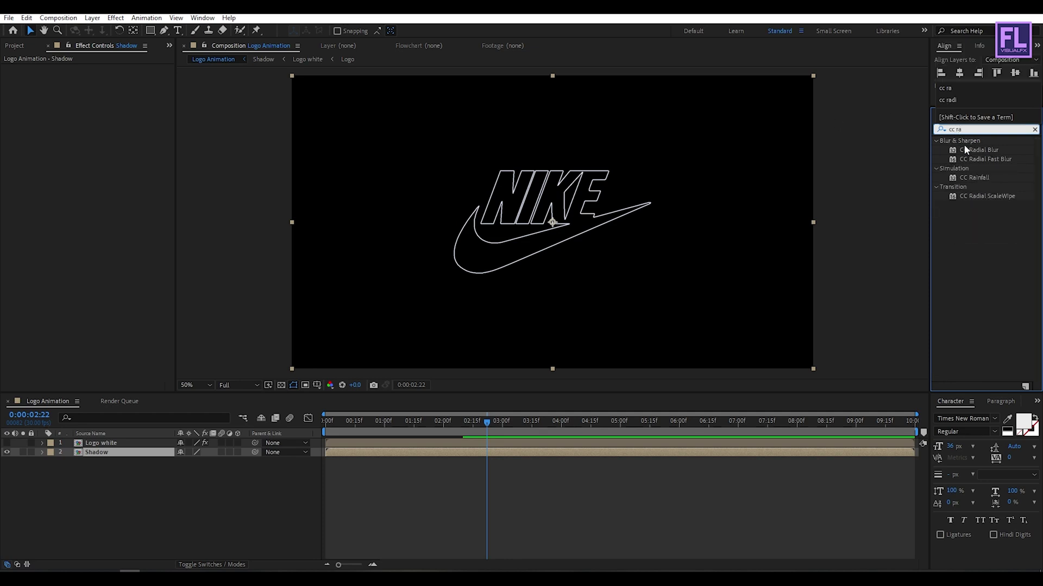
drag(986, 159, 114, 461)
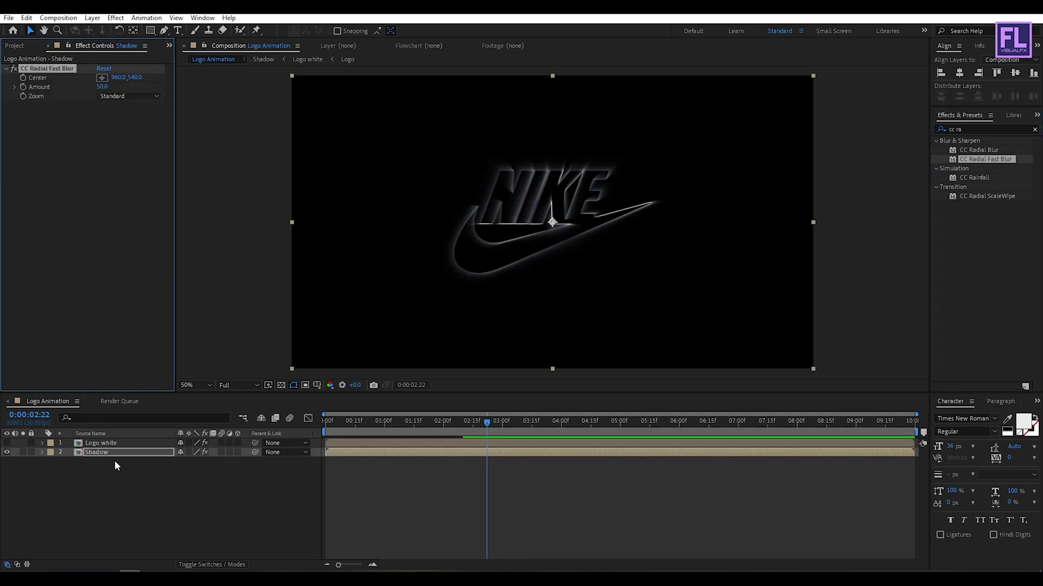
Set the CC Radial Fast Blur Amount to 98 and its Zoom to Brightest.
click(102, 87)
text(98)
key(Return)
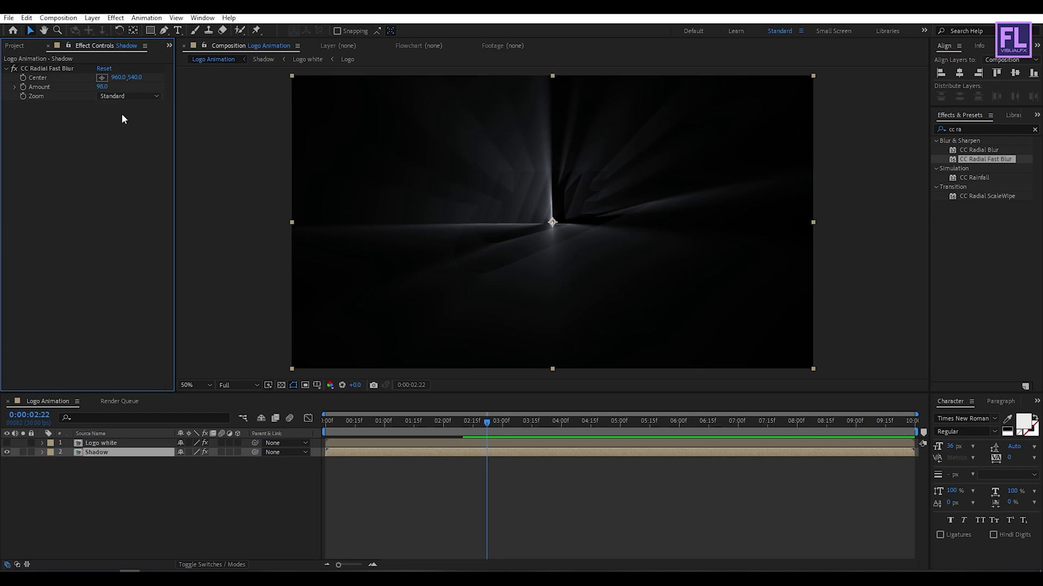
click(128, 96)
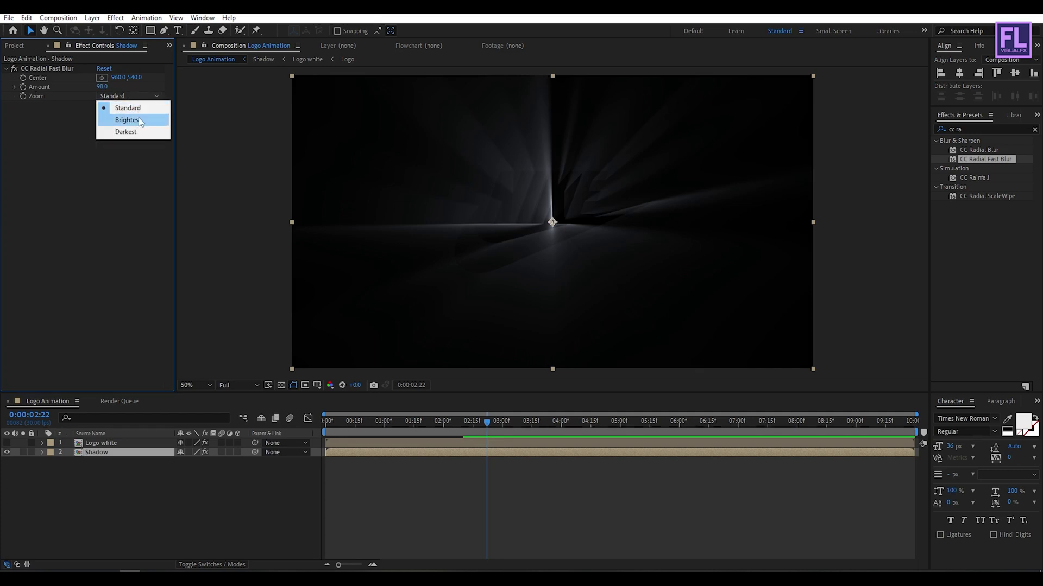
click(138, 117)
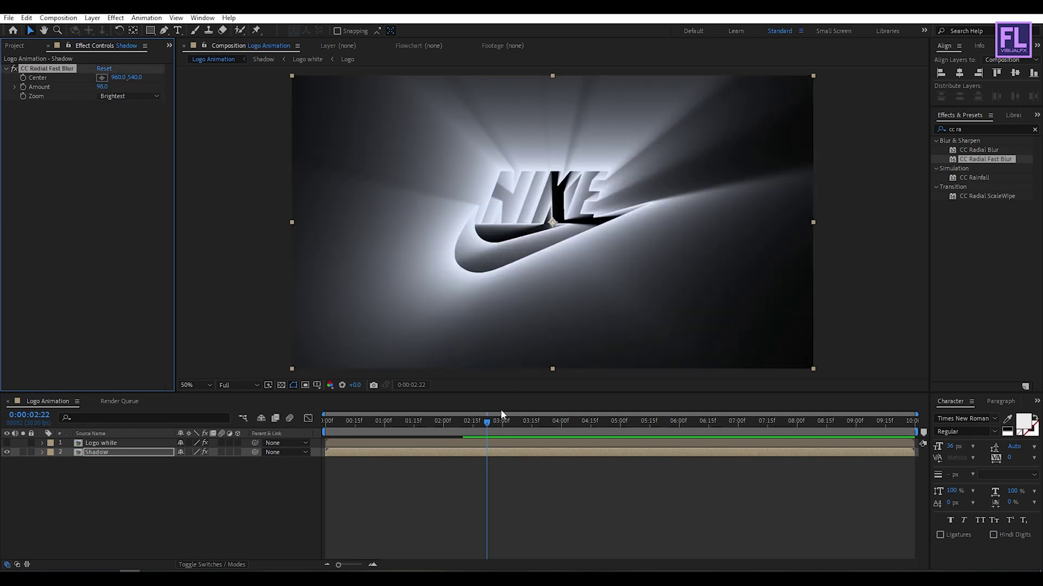
Keyframe the blur's Center from about 1726, 132 at 0:00:00:20 to about 174, 122 at 0:00:02:10.
drag(483, 422, 365, 429)
click(23, 78)
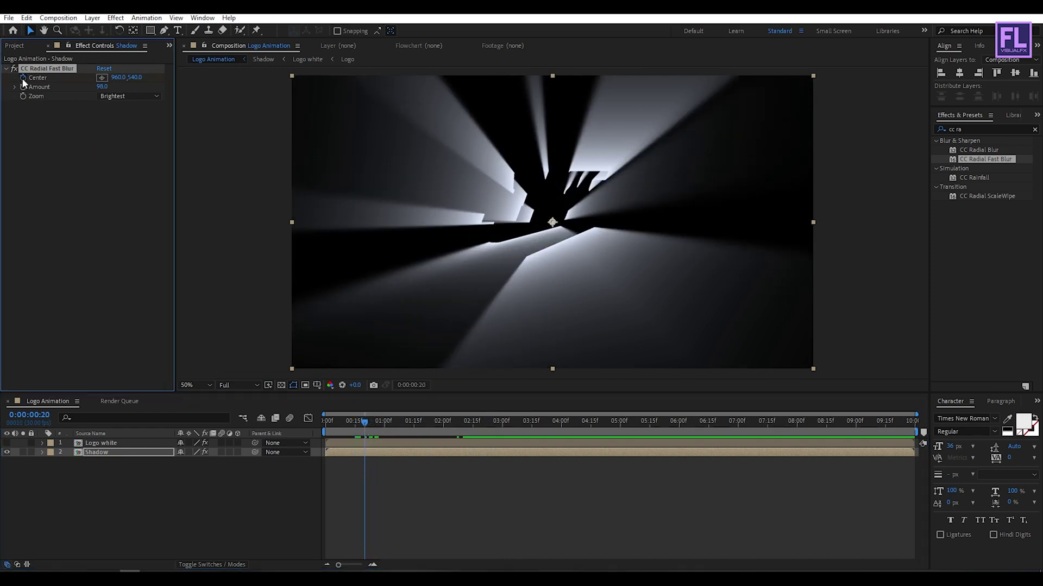
mouse_move(552, 223)
mouse_down()
mouse_move(668, 194)
mouse_move(714, 107)
mouse_move(740, 121)
mouse_move(760, 113)
mouse_up()
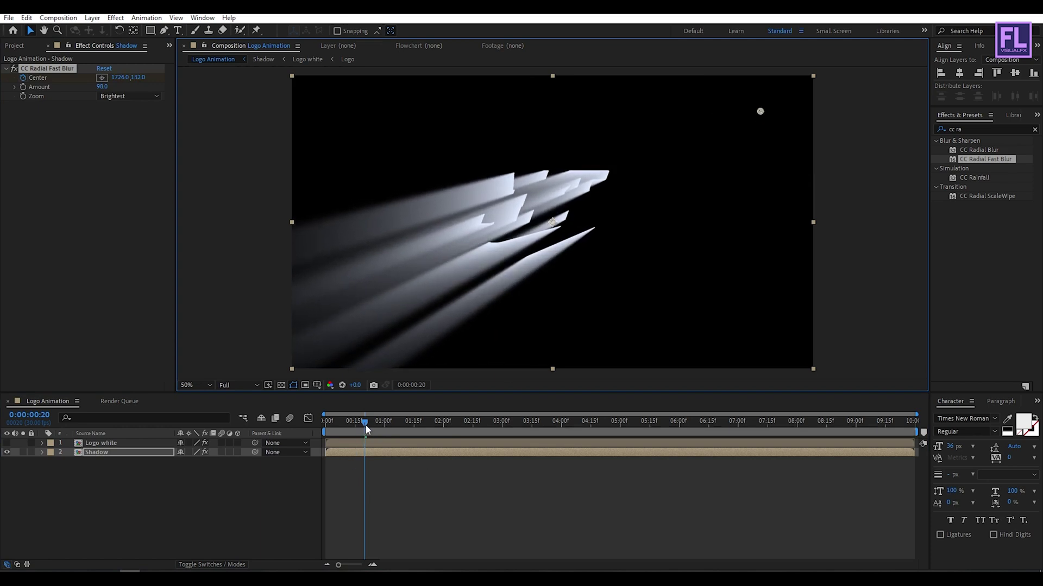
drag(367, 427, 463, 426)
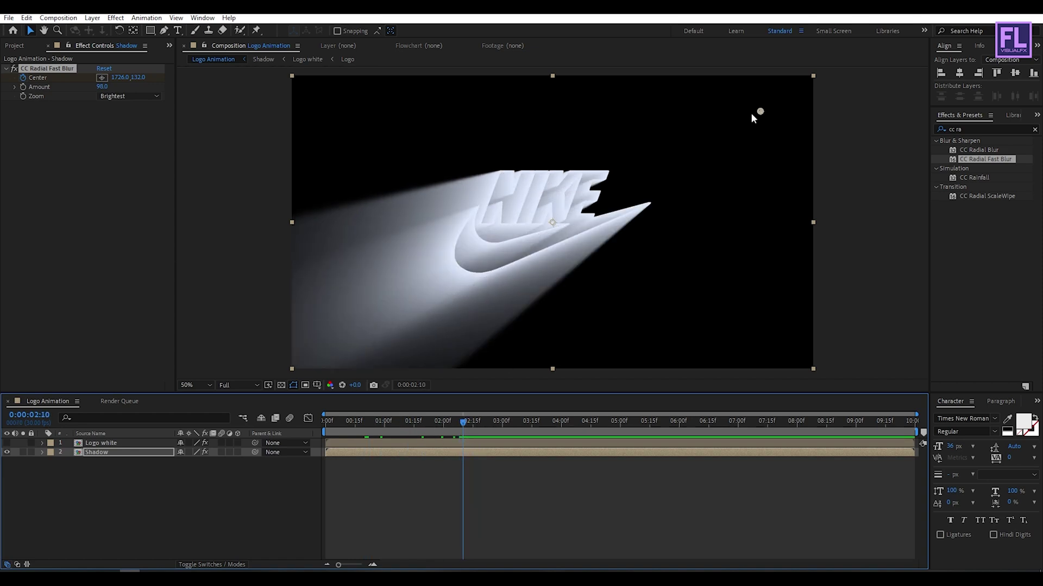
drag(759, 111, 339, 108)
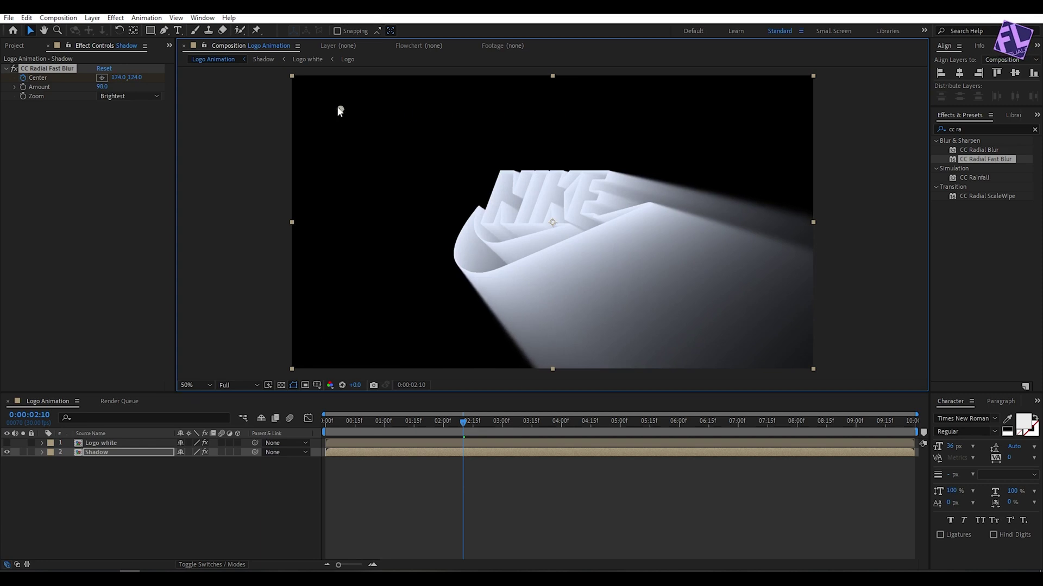
Reveal the Shadow layer's keyframes and apply Easy Ease to both Center keyframes.
click(95, 455)
key(u)
drag(486, 466, 344, 481)
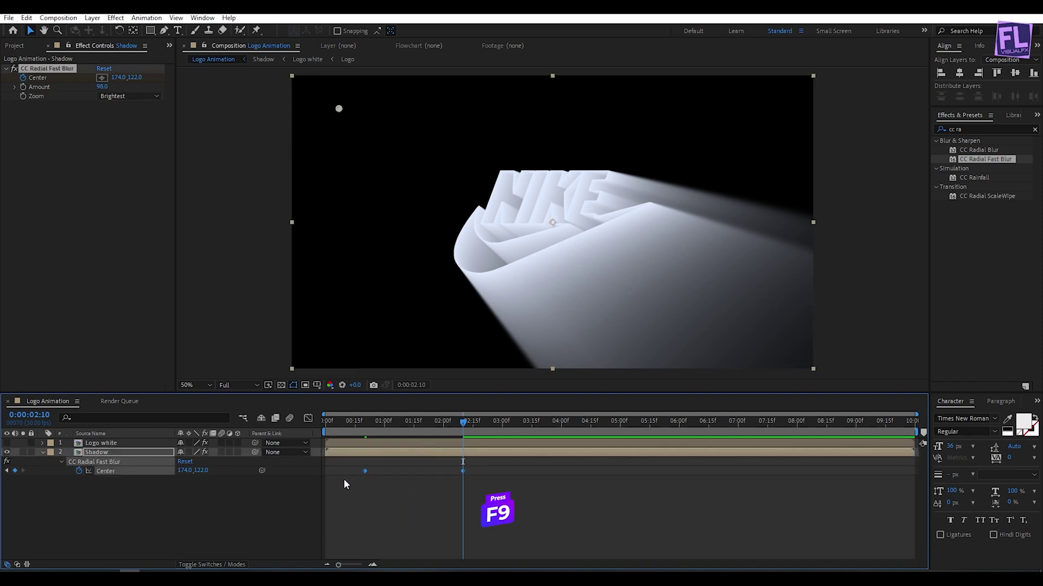
key(F9)
click(311, 491)
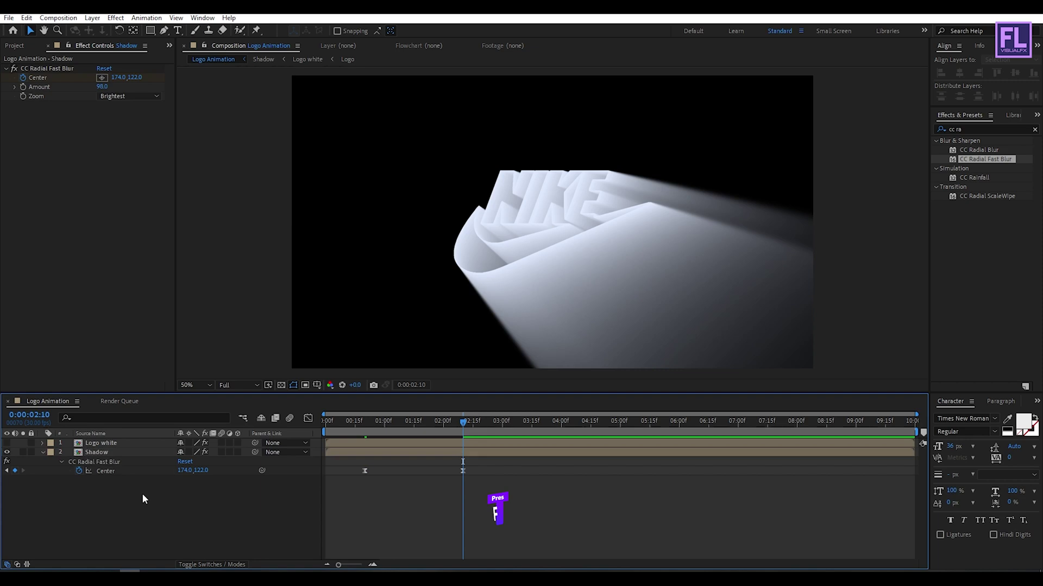
Keyframe the Shadow layer's opacity from 0% at 0:00:01:00 to 12% at 0:00:01:26.
click(120, 454)
key(t)
click(410, 423)
drag(407, 422, 382, 422)
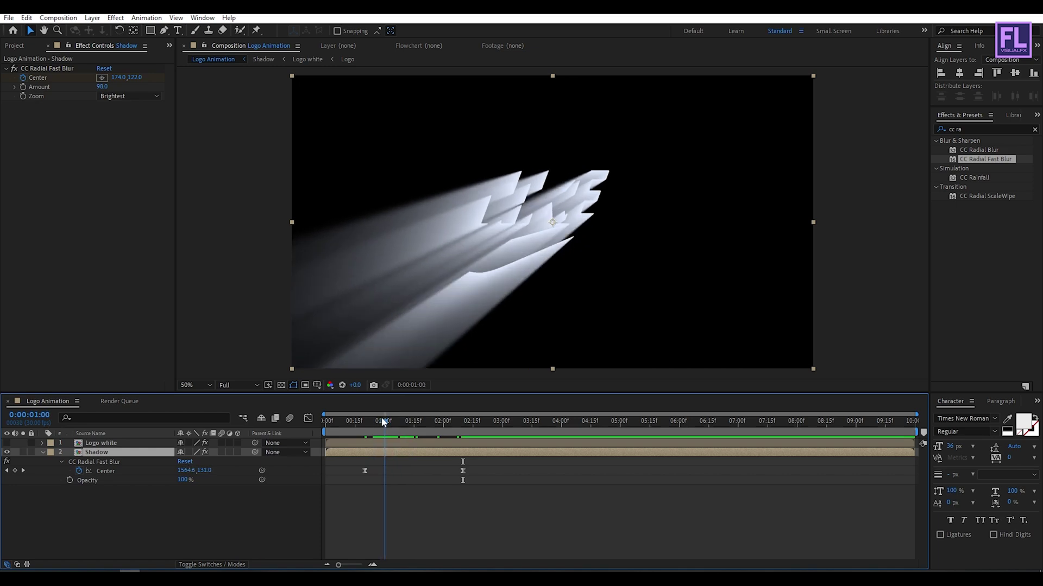
click(70, 481)
drag(184, 482, 108, 480)
drag(388, 426, 435, 420)
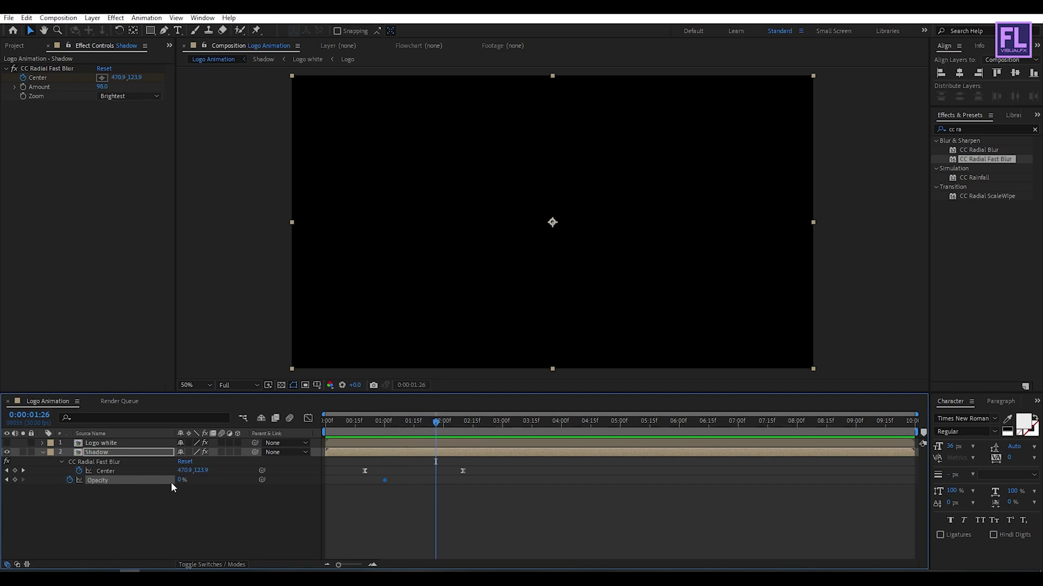
drag(181, 481, 188, 483)
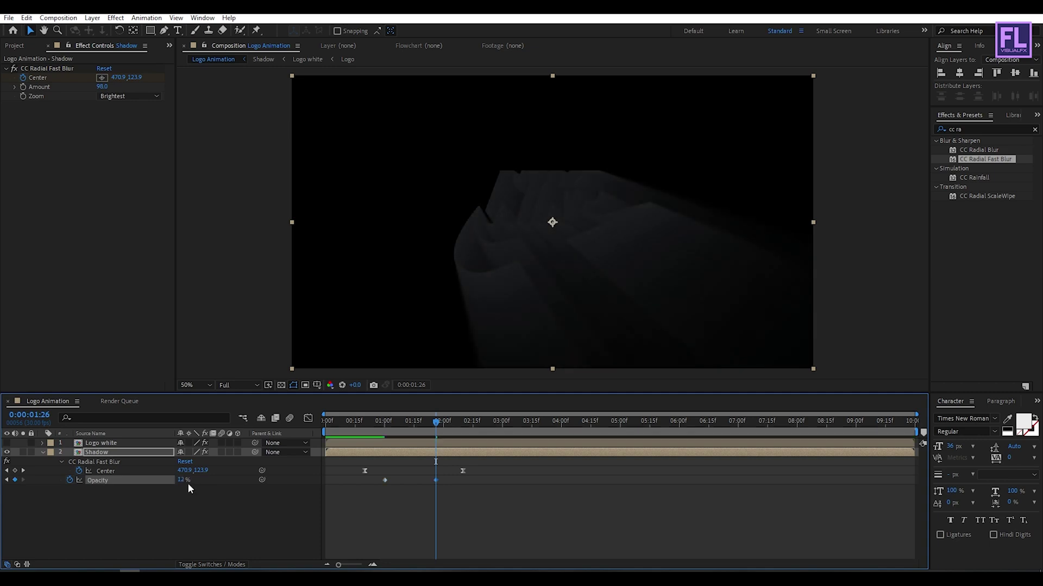
Hold the Shadow layer's opacity at 12% with a keyframe at 0:00:02:15 and fade it to 0% at 0:00:02:20.
drag(439, 426, 473, 425)
click(474, 422)
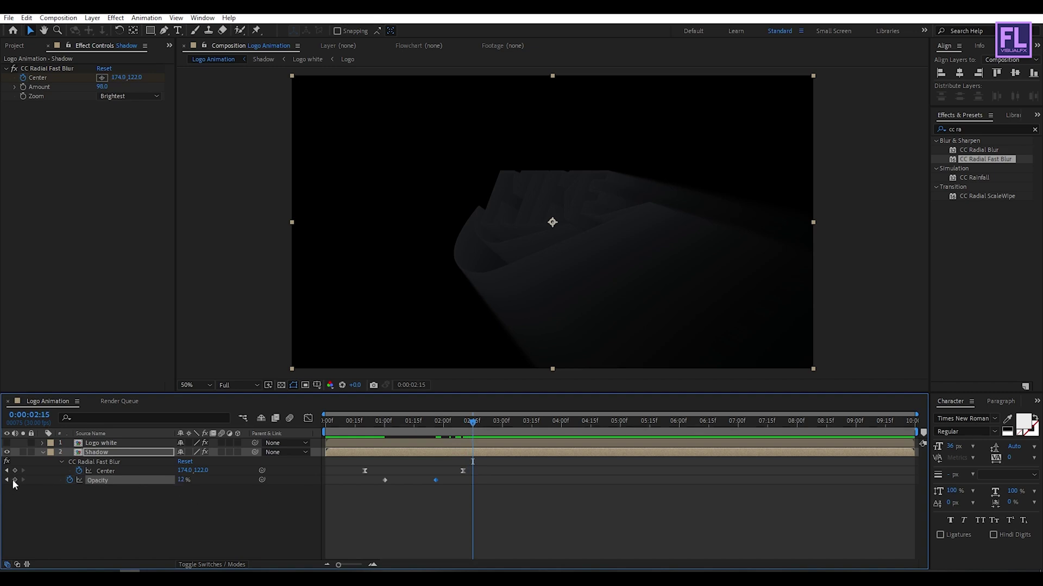
drag(474, 423, 482, 422)
drag(182, 480, 74, 488)
click(542, 500)
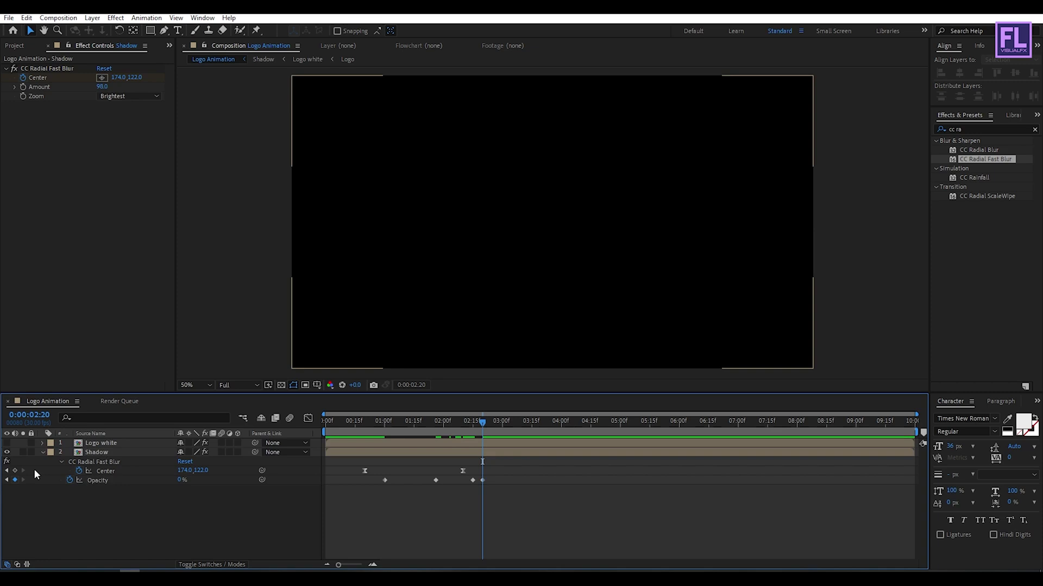
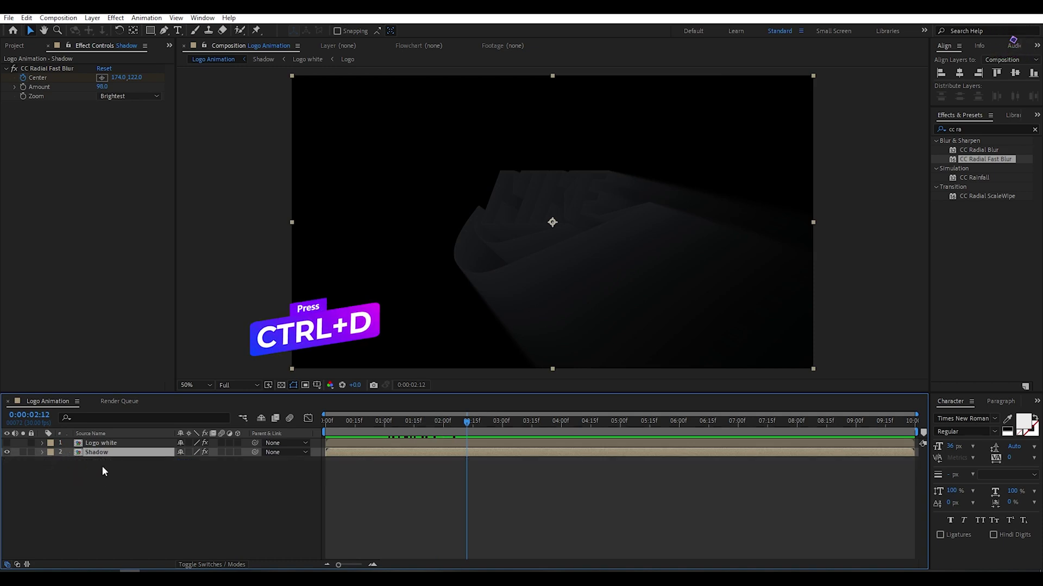
Duplicate the Shadow layer and delete all Center and Opacity keyframes of the lower copy at 0:00:00:09.
key(ctrl+d)
key(u)
drag(438, 426, 343, 432)
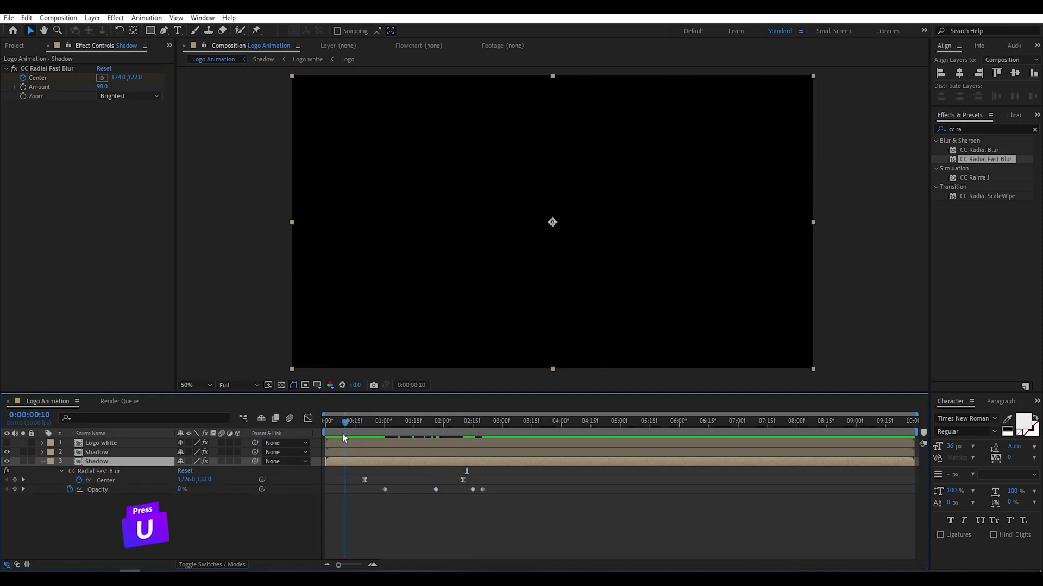
click(534, 474)
drag(534, 473, 349, 496)
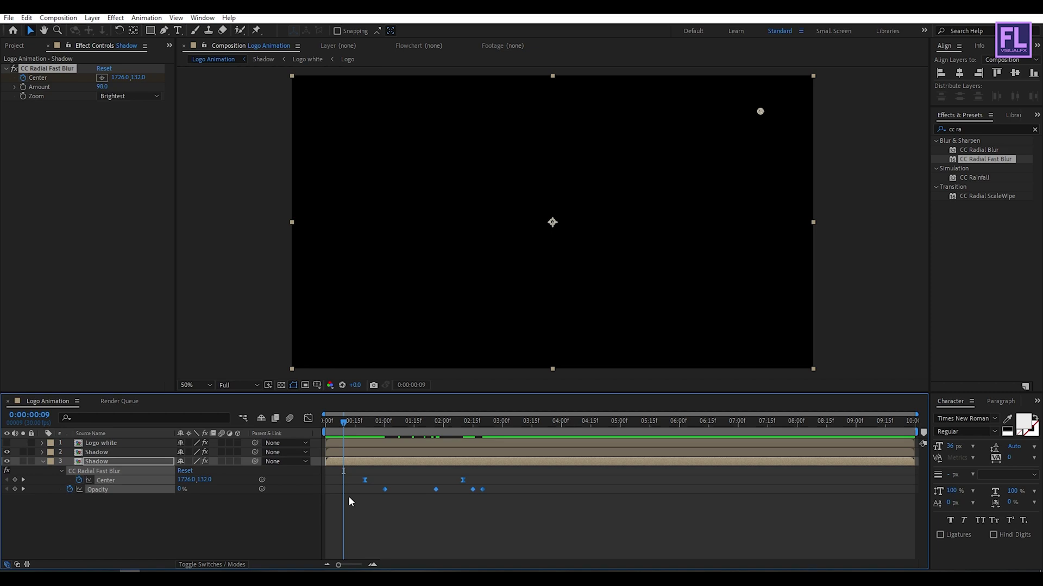
key(Delete)
click(215, 537)
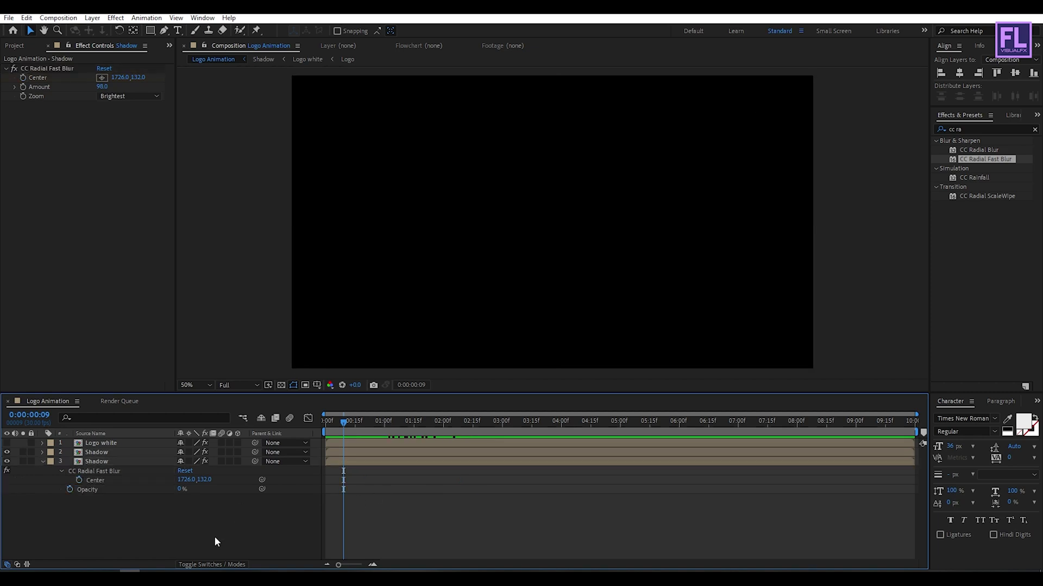
Set the lower Shadow layer's CC Radial Fast Blur Amount to 89 and its opacity to 100%.
click(113, 462)
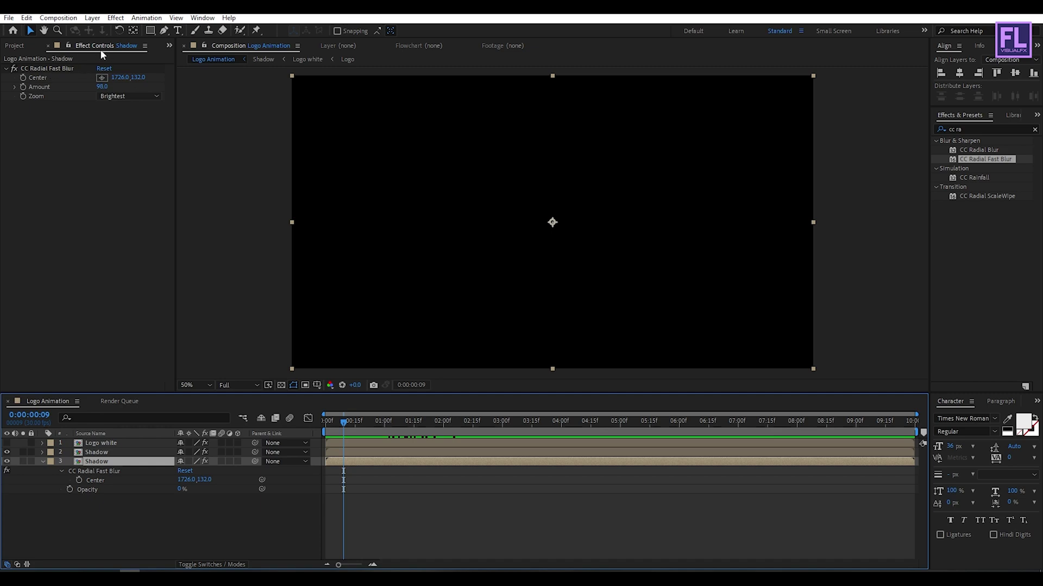
click(103, 87)
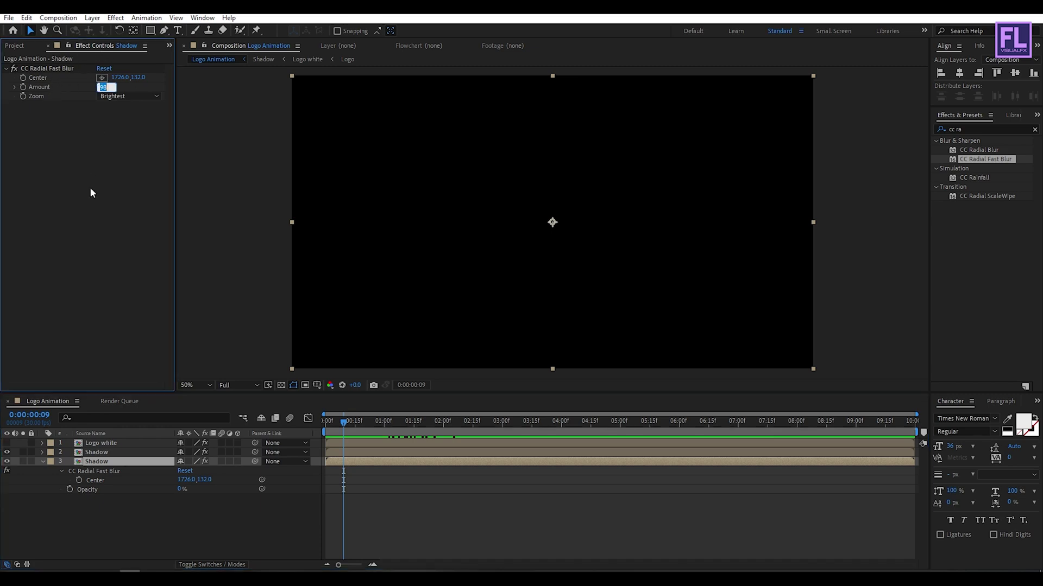
text(89)
key(Return)
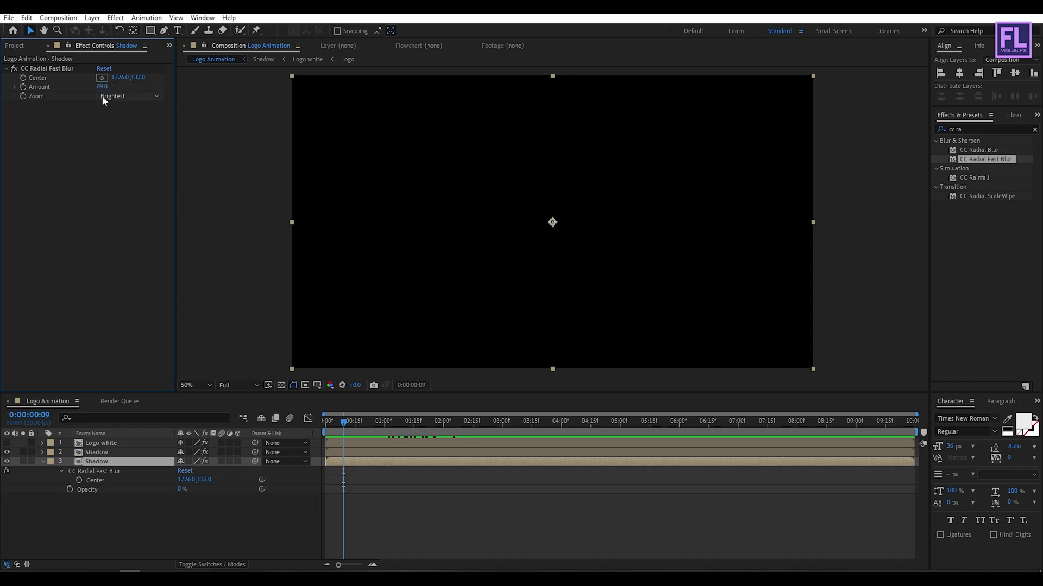
click(131, 94)
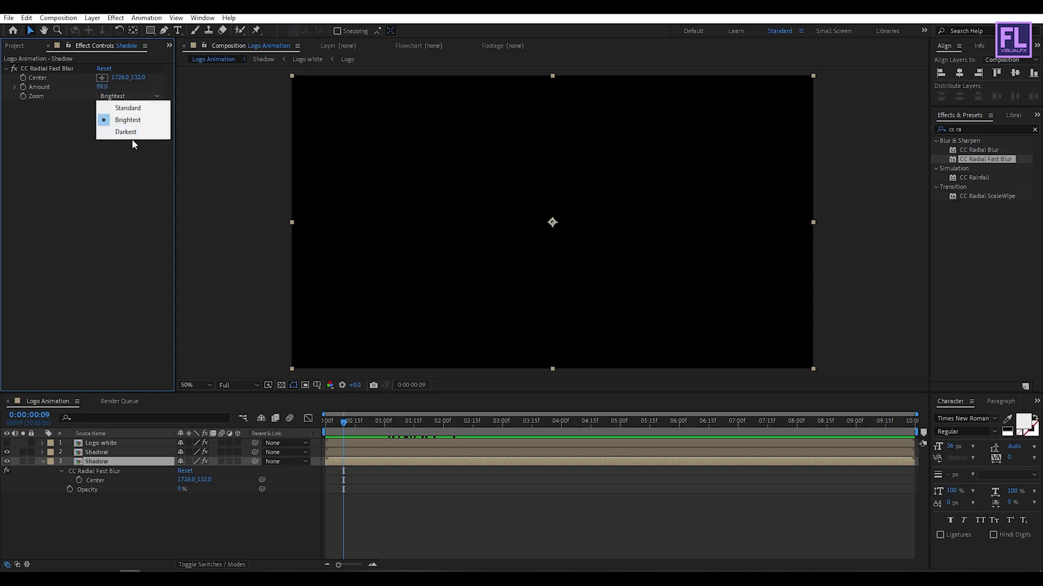
click(80, 178)
click(116, 464)
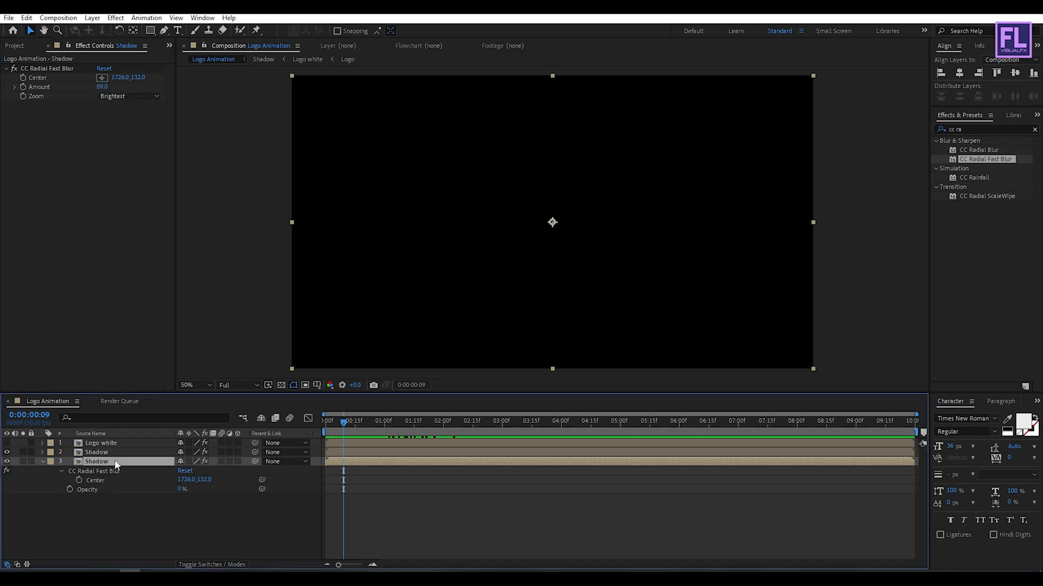
drag(181, 489, 282, 485)
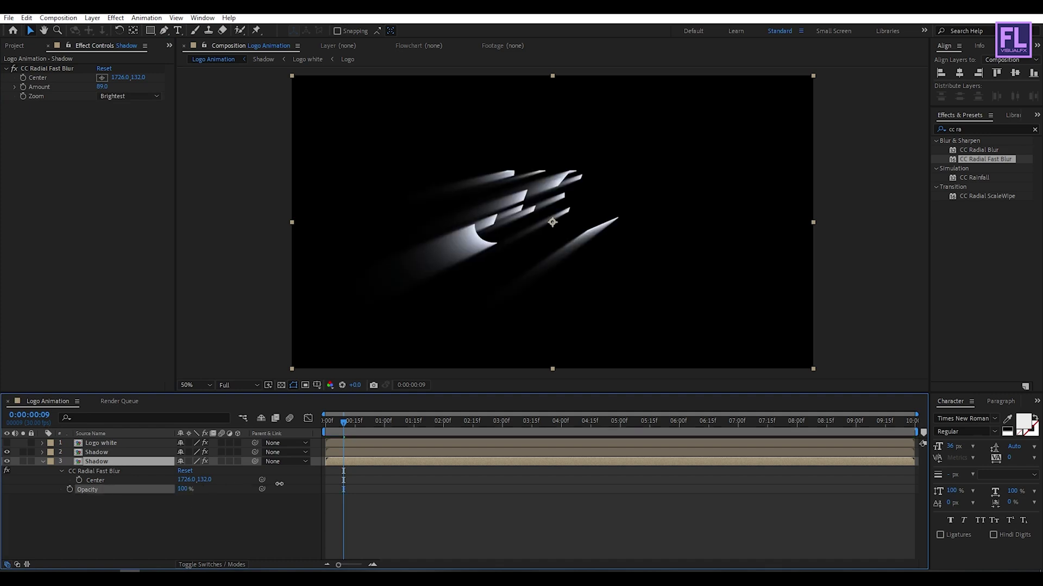
Keyframe the lower Shadow layer's CC Radial Fast Blur Center at 0:00:00:00 with the value 1510, 230.
click(184, 527)
click(43, 462)
mouse_move(344, 419)
mouse_down()
mouse_move(469, 412)
mouse_move(326, 418)
mouse_up()
click(97, 464)
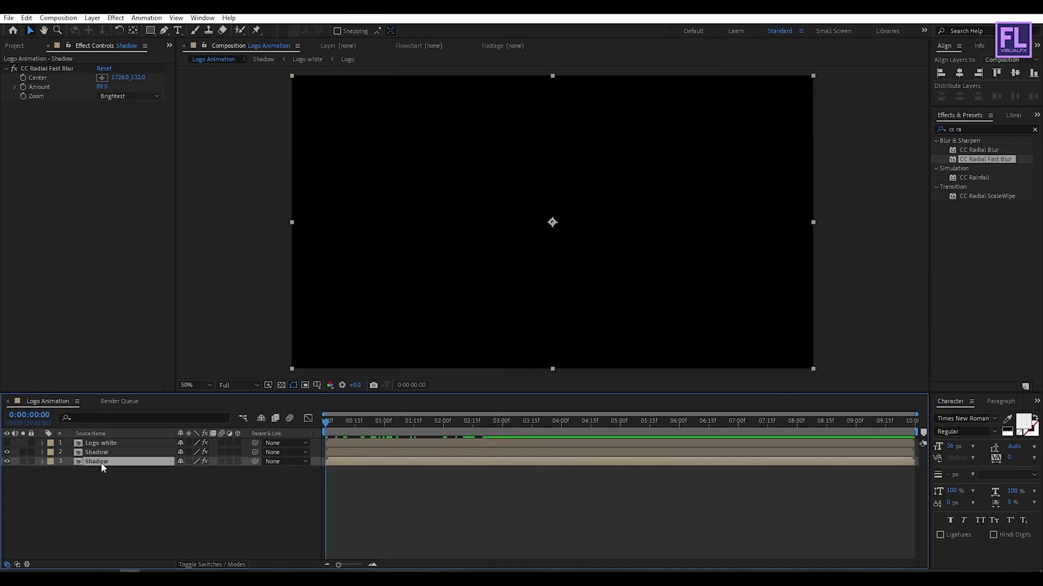
drag(381, 414, 326, 421)
click(44, 70)
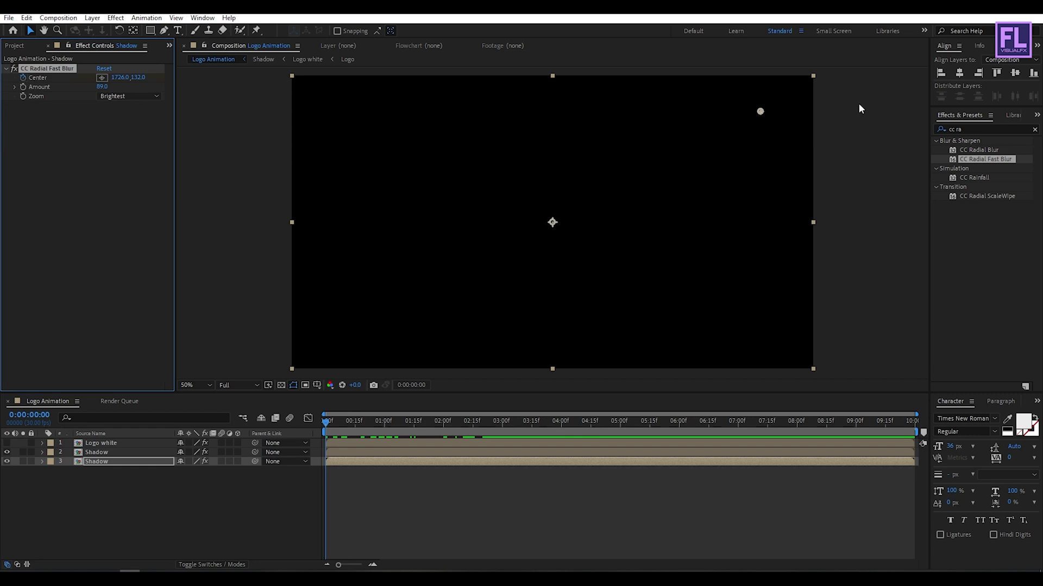
drag(760, 116, 697, 142)
Keyframe the lower Shadow layer's blur Center at 0:00:02:10 with the value 246, 154 and scrub through the motion.
drag(332, 423, 464, 427)
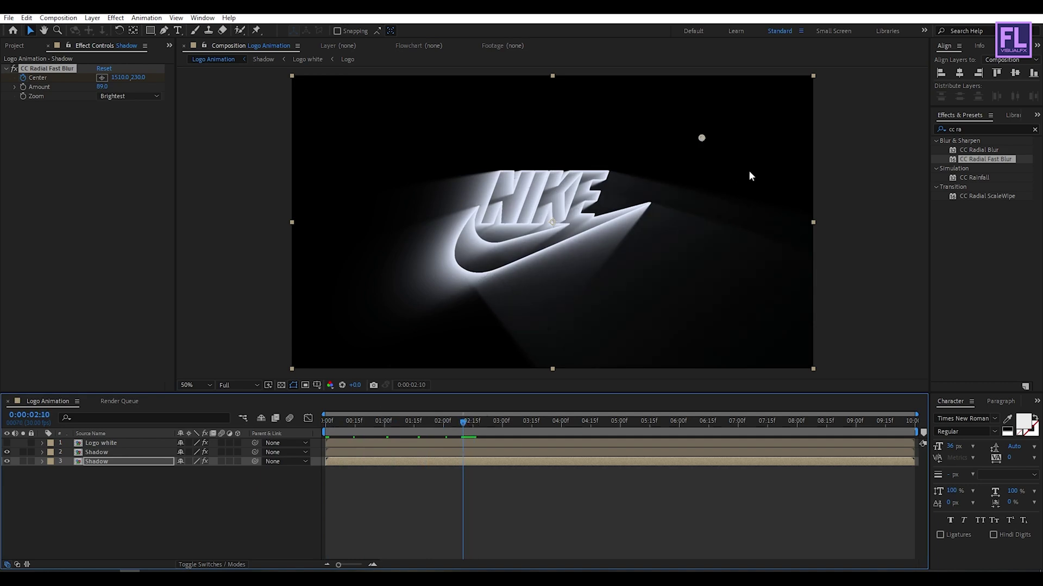
mouse_move(706, 139)
mouse_down()
mouse_move(504, 121)
mouse_move(382, 129)
mouse_move(333, 160)
mouse_move(340, 133)
mouse_move(360, 118)
mouse_up()
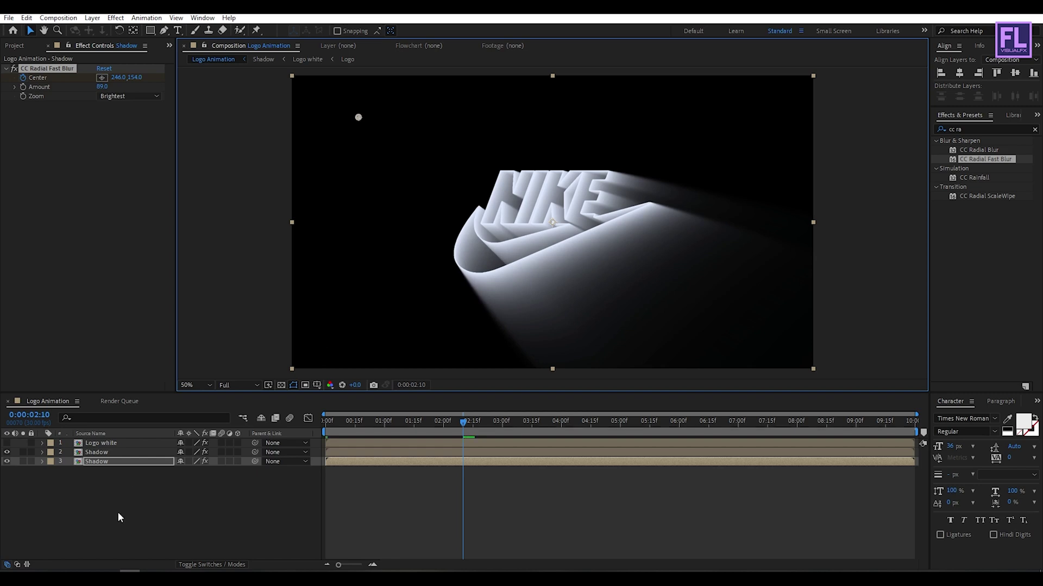
drag(400, 422, 464, 417)
click(132, 477)
Keyframe the lower Shadow layer's opacity from 100% at 0:00:02:10 to 35% at 0:00:02:25.
click(130, 465)
click(76, 503)
click(114, 461)
key(t)
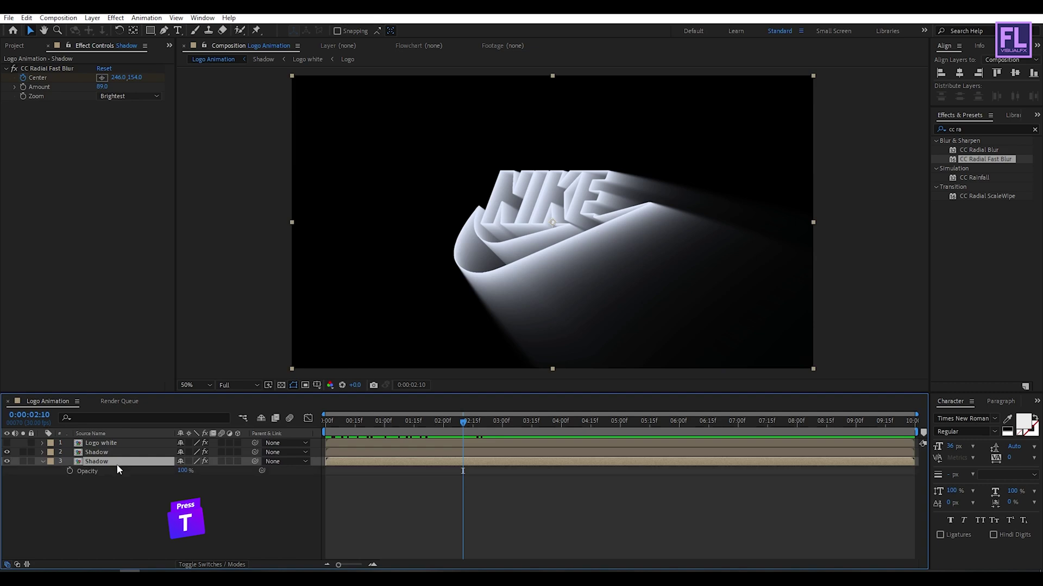
click(71, 470)
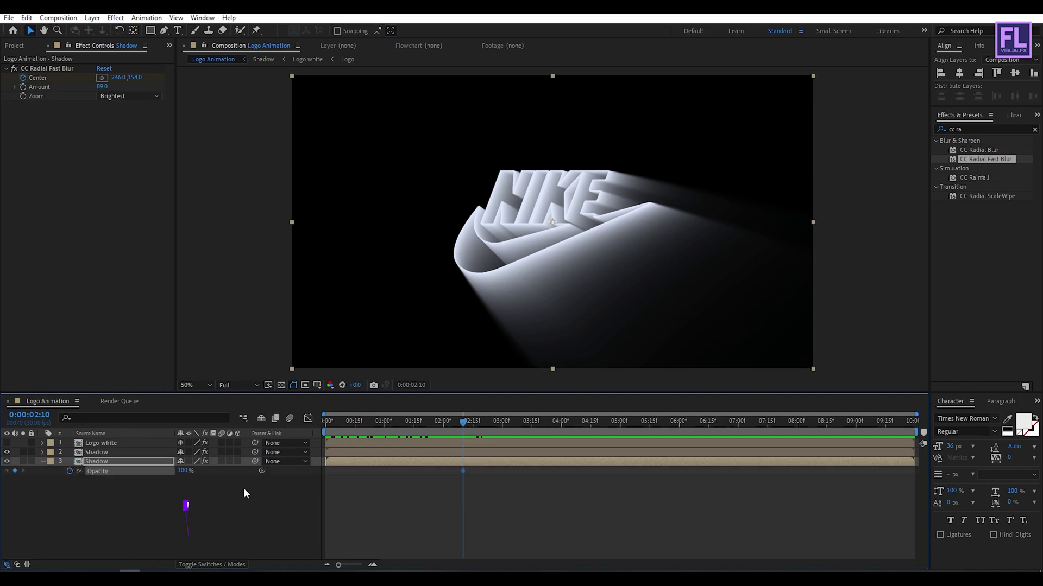
drag(463, 422, 492, 423)
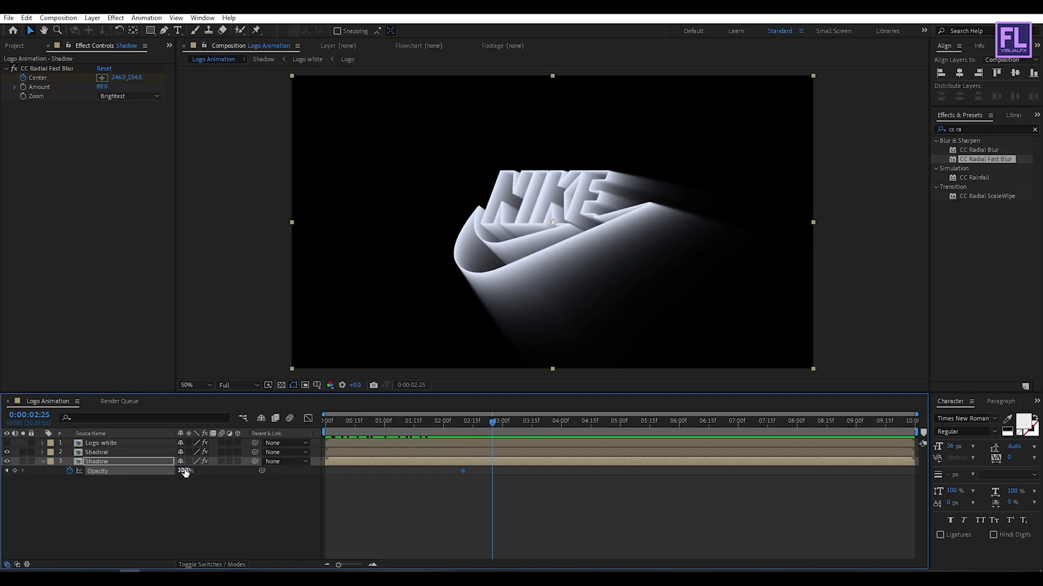
drag(183, 471, 150, 472)
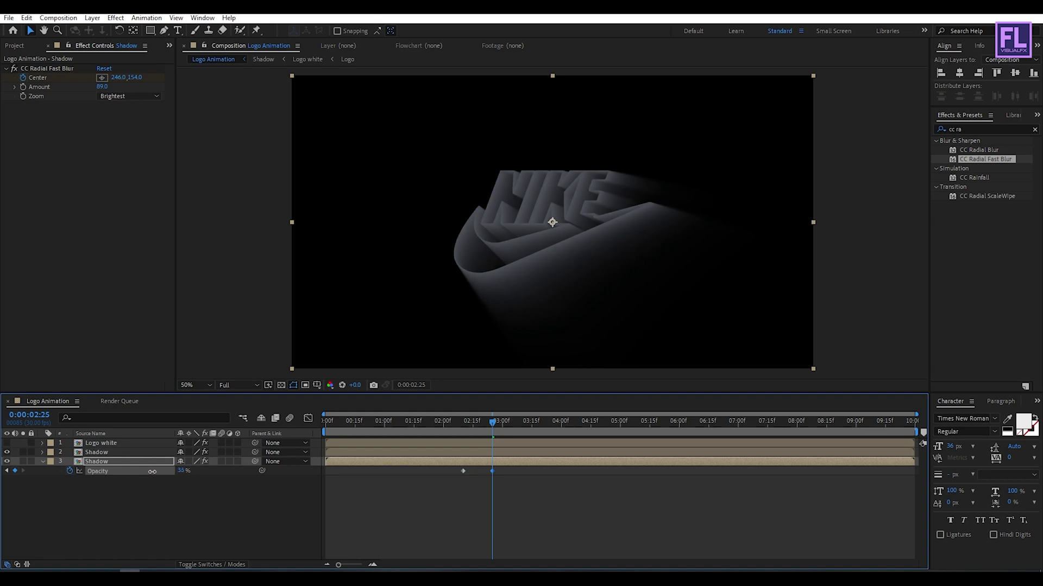
click(152, 507)
click(43, 461)
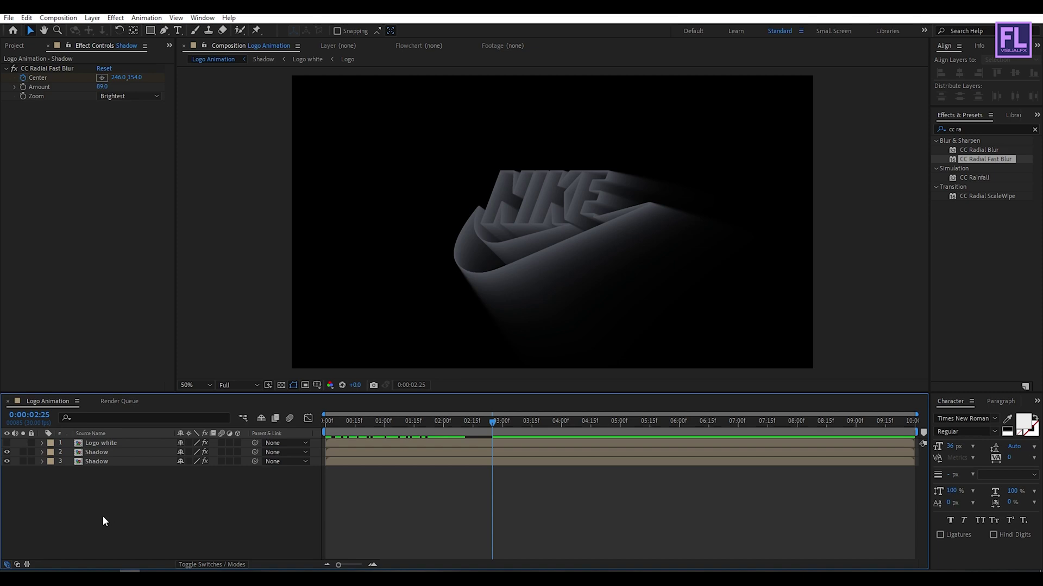
Create a white (FFFFFF) 1920 × 1080 px solid and place it beneath all other layers.
right_click(102, 516)
mouse_move(145, 400)
click(261, 424)
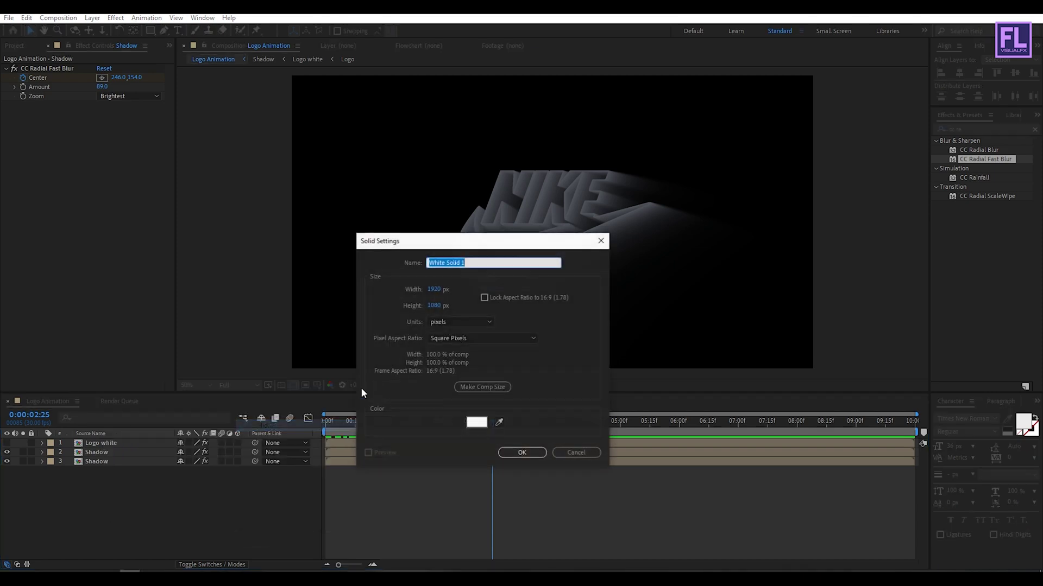
click(477, 422)
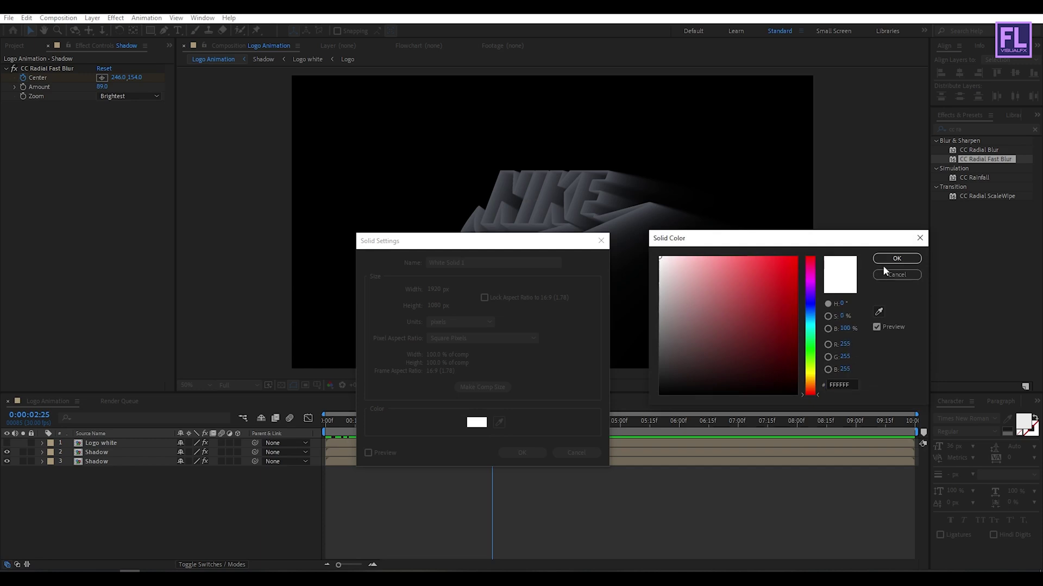
click(896, 259)
click(524, 453)
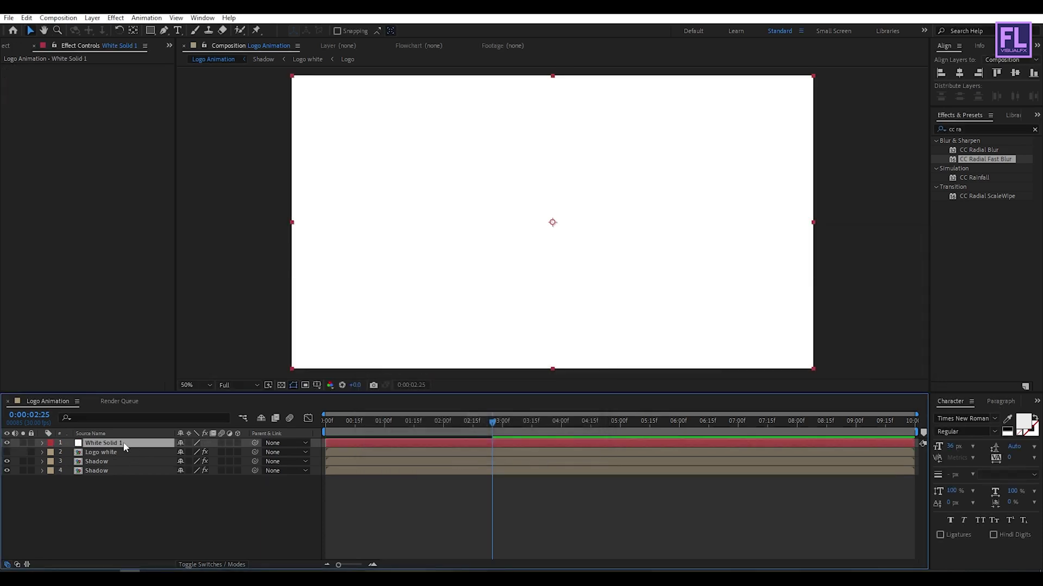
drag(119, 444, 120, 478)
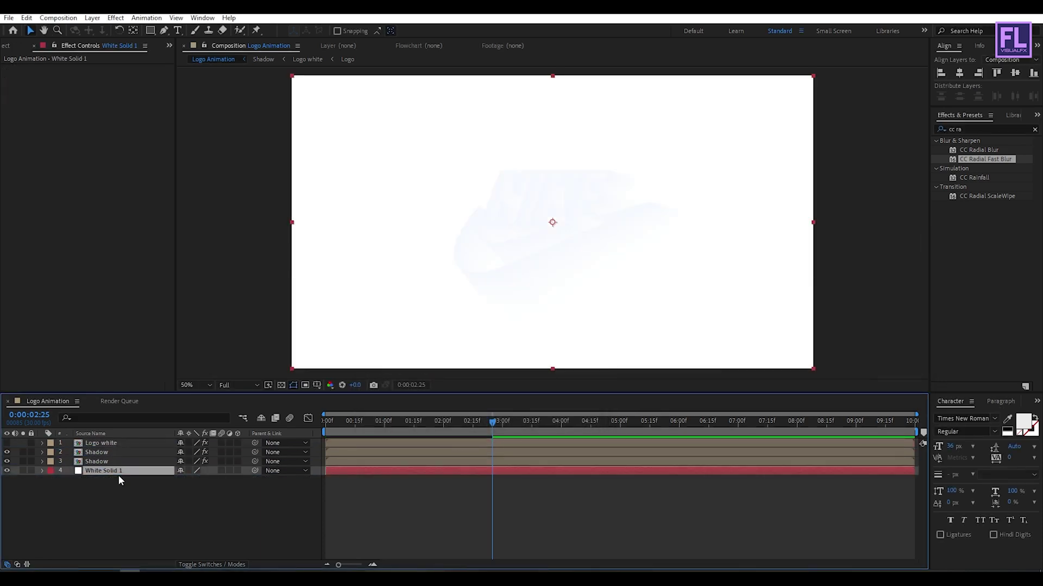
click(120, 497)
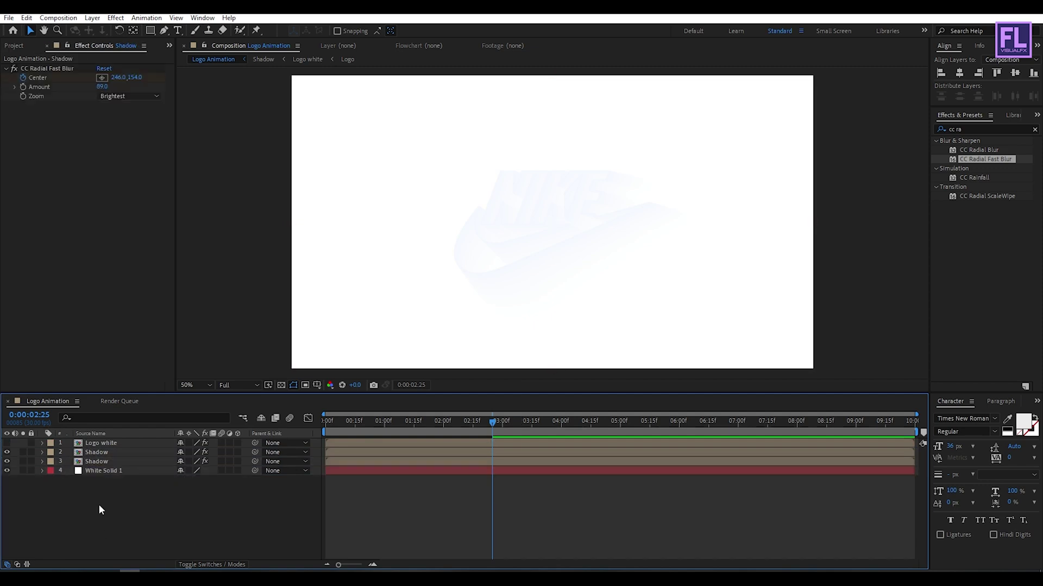
Make the Logo white layer and both Shadow layers 3D layers.
click(105, 463)
shift+click(109, 443)
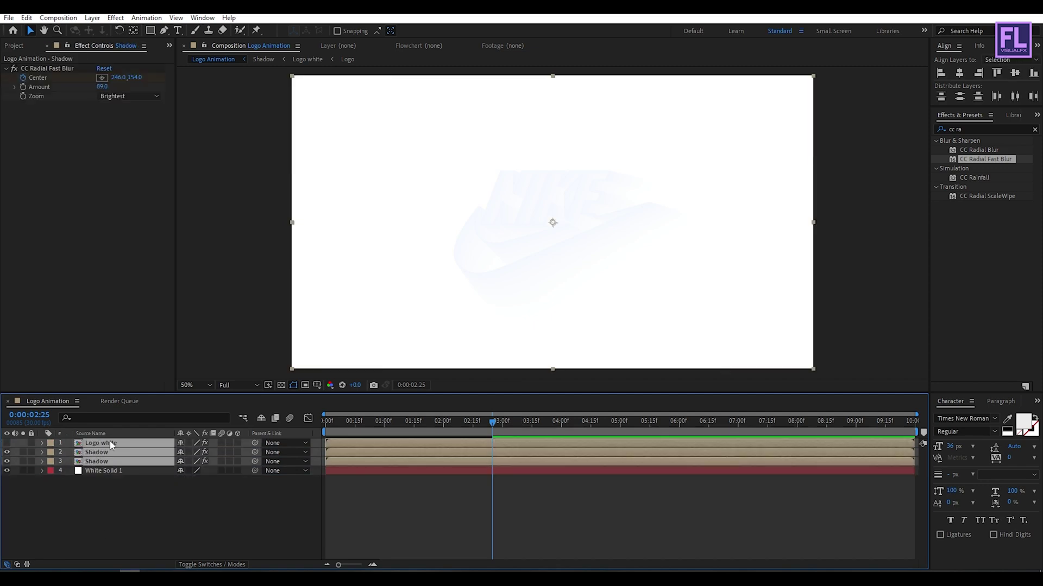
click(237, 444)
click(153, 507)
Check the Diffuse setting in the lower Shadow layer's Material Options.
click(106, 463)
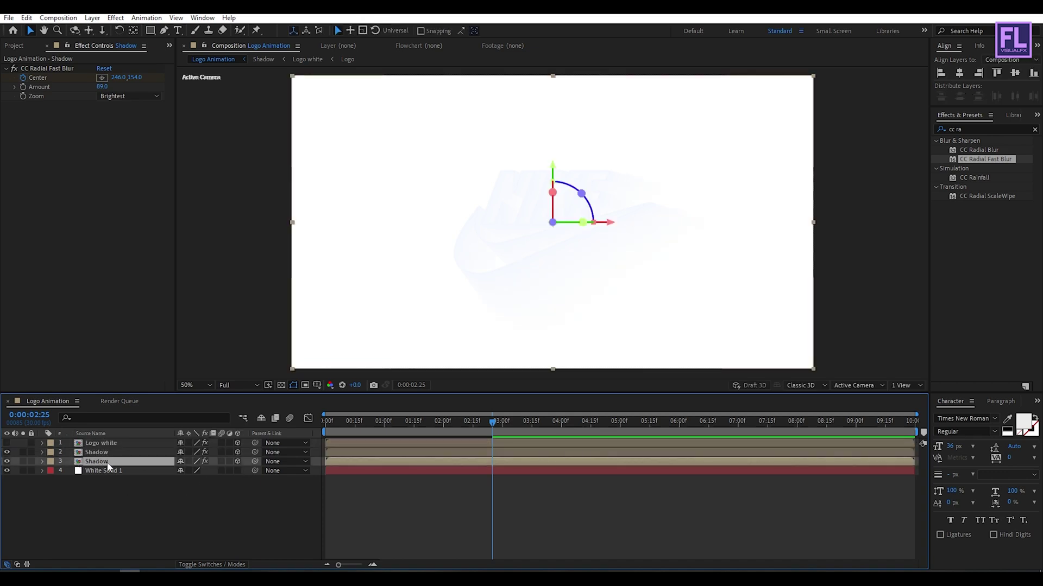
click(42, 462)
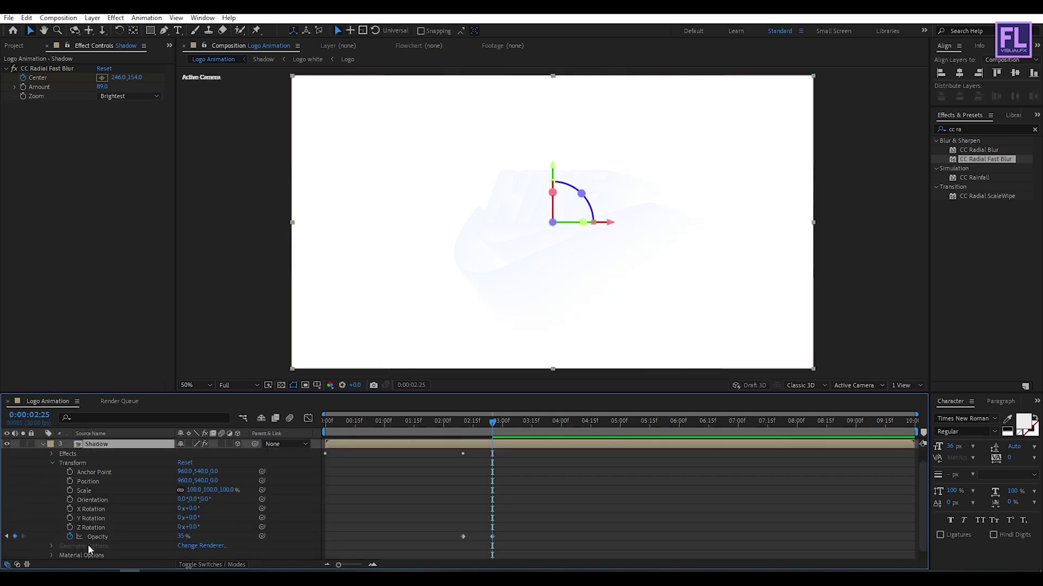
scroll(58, 549, down, 1)
click(51, 547)
click(163, 528)
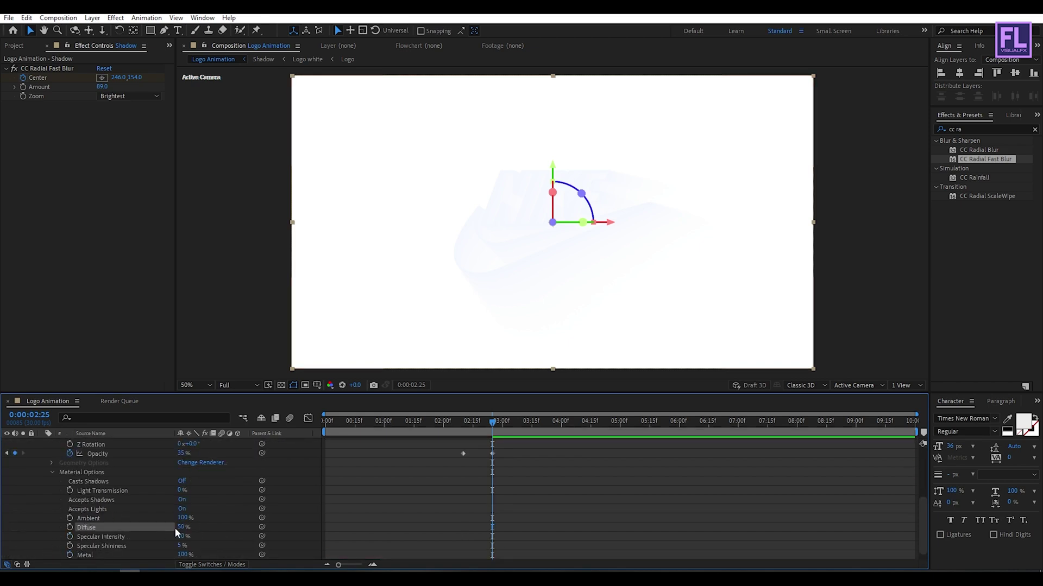
scroll(82, 489, up, 5)
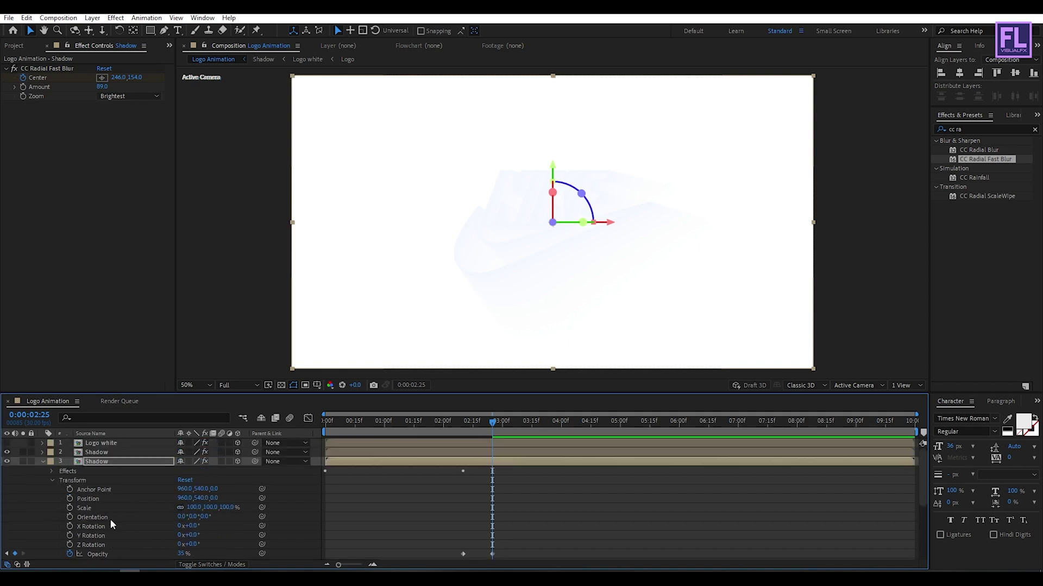
click(42, 462)
Adjust the Diffuse value in the upper Shadow layer's Material Options.
click(91, 453)
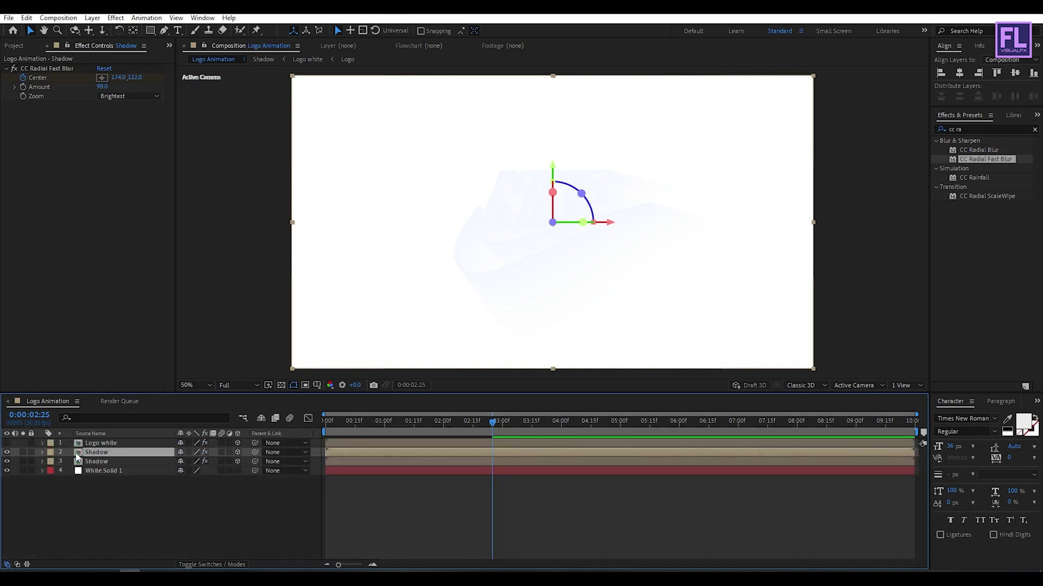
click(42, 453)
click(51, 490)
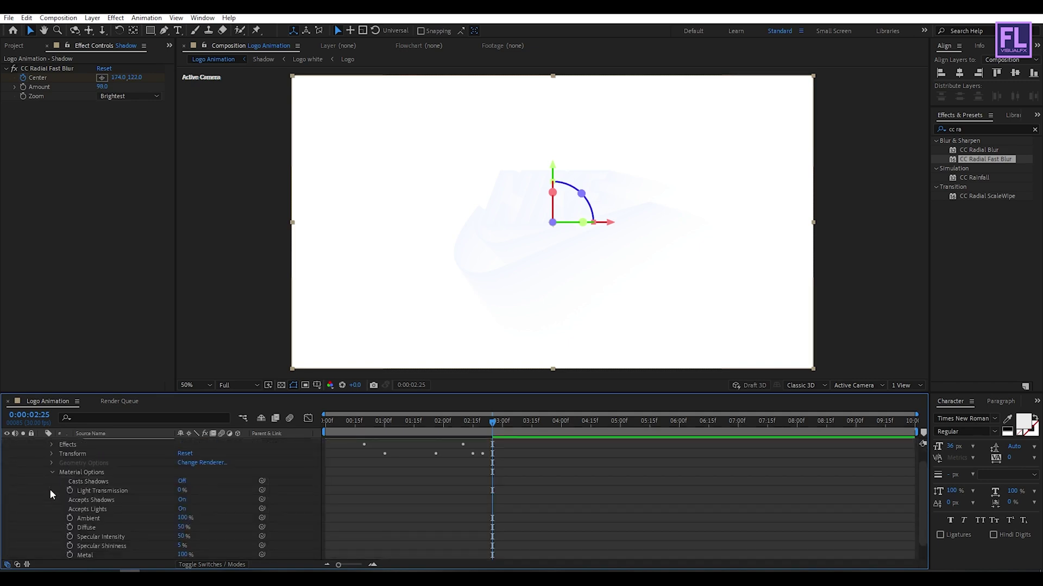
click(87, 527)
drag(182, 528, 163, 527)
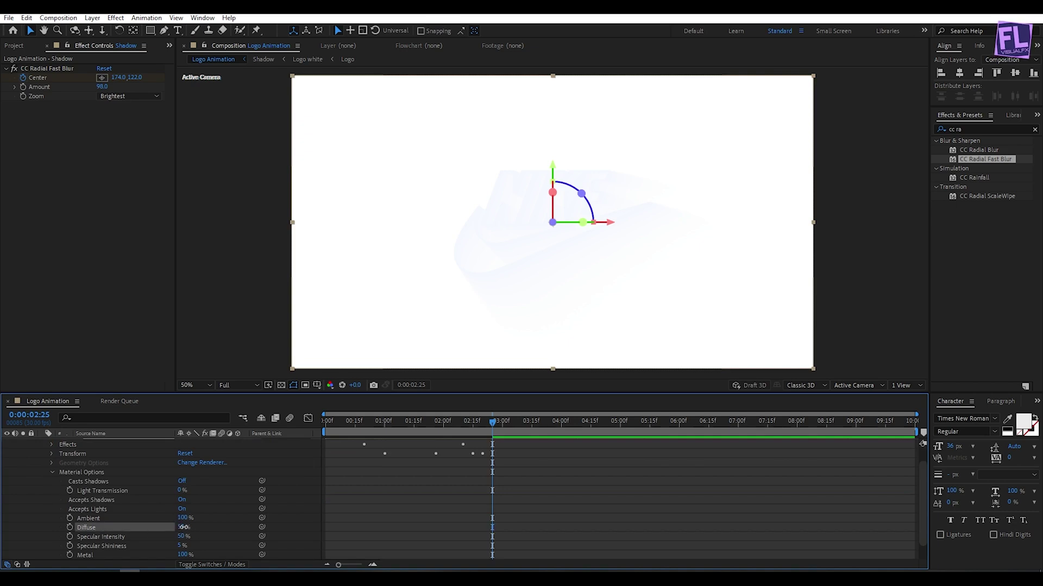
scroll(124, 507, up, 1)
click(43, 453)
click(140, 508)
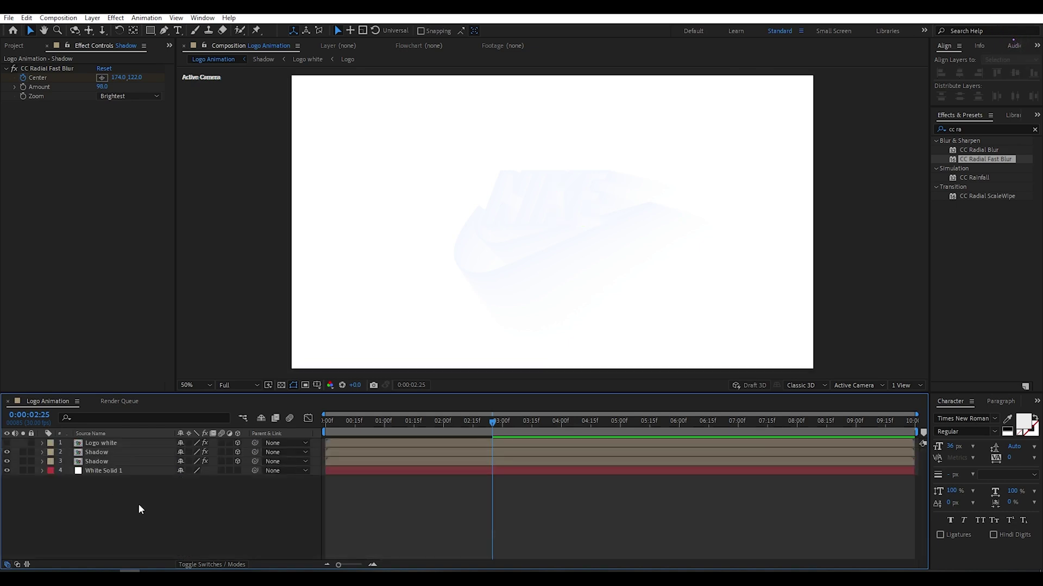
Make the Logo white layer visible again.
click(113, 444)
click(7, 443)
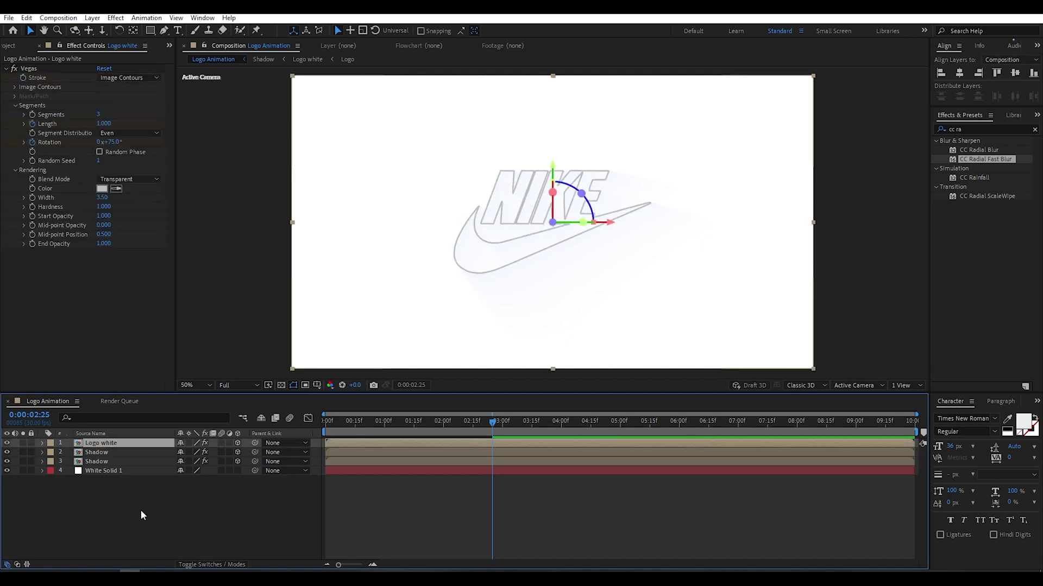
click(112, 512)
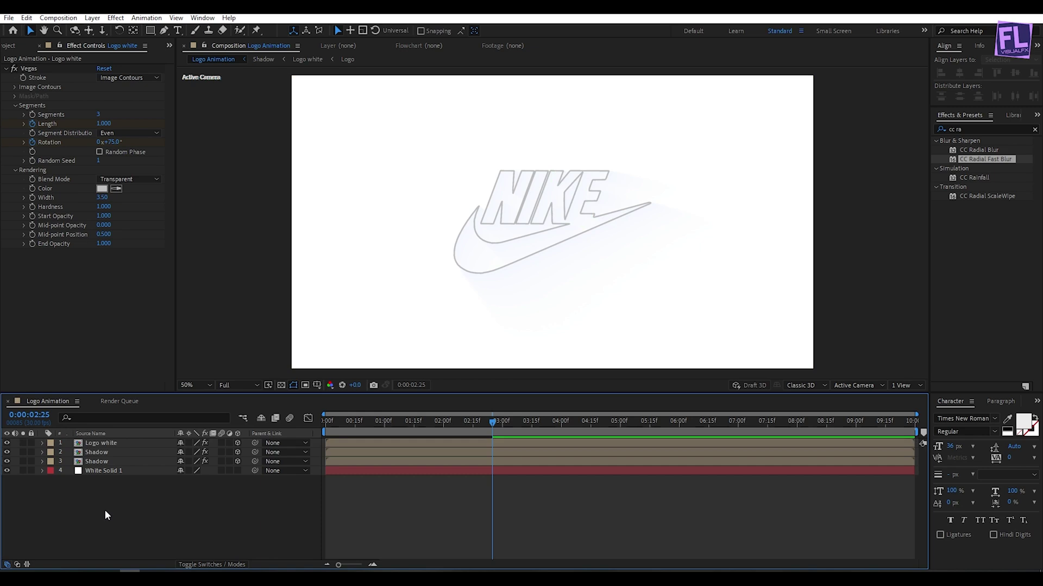
Add a parallel light with 200% intensity and place it to the left of the logo, aimed at the swoosh.
right_click(122, 524)
mouse_move(228, 400)
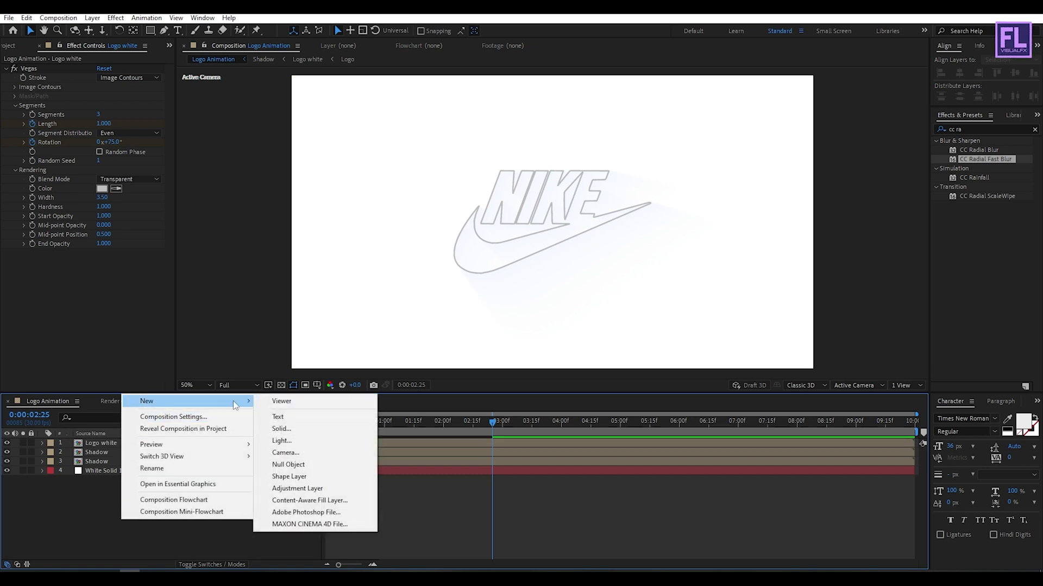
click(305, 442)
click(167, 216)
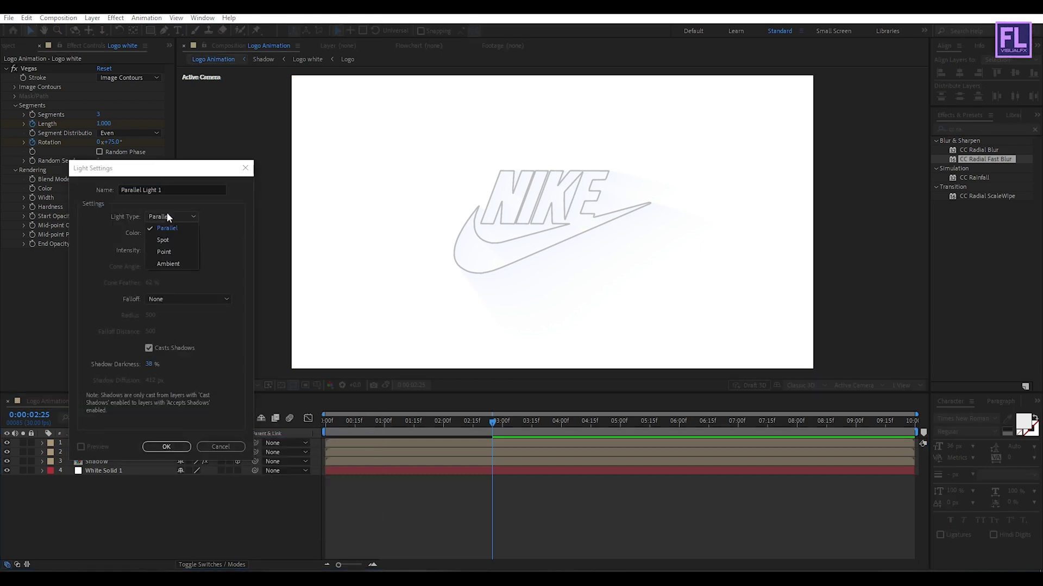
click(169, 228)
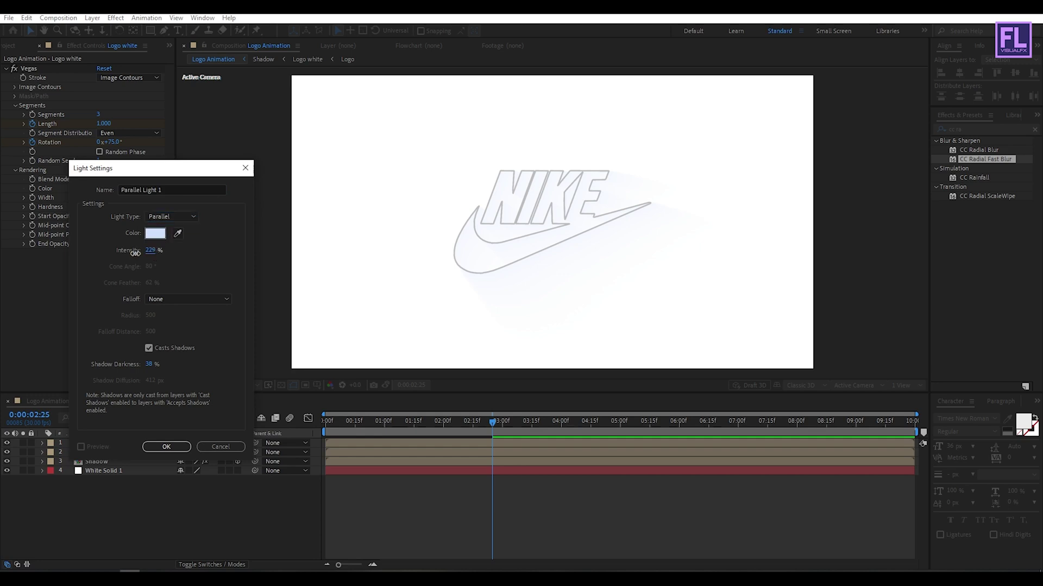
drag(130, 255, 143, 257)
click(166, 447)
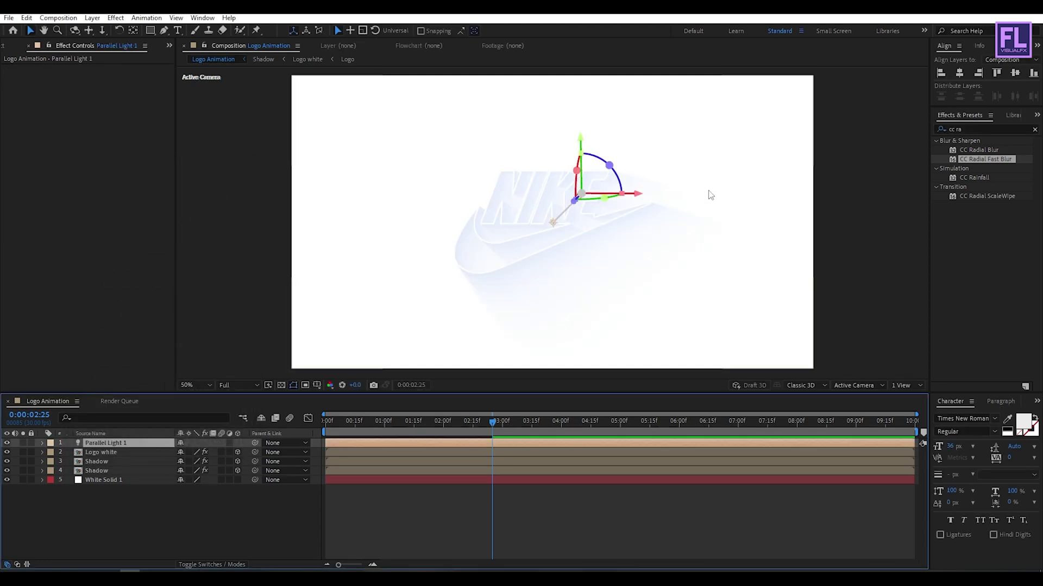
mouse_move(630, 199)
mouse_down()
mouse_move(479, 205)
mouse_move(399, 194)
mouse_move(535, 198)
mouse_move(552, 233)
mouse_move(520, 279)
mouse_move(525, 248)
mouse_up()
mouse_move(348, 137)
mouse_down()
mouse_move(346, 168)
mouse_move(348, 139)
mouse_up()
Set the parallel light's color to white (FFFFFF) and its intensity to 178%.
double_click(134, 442)
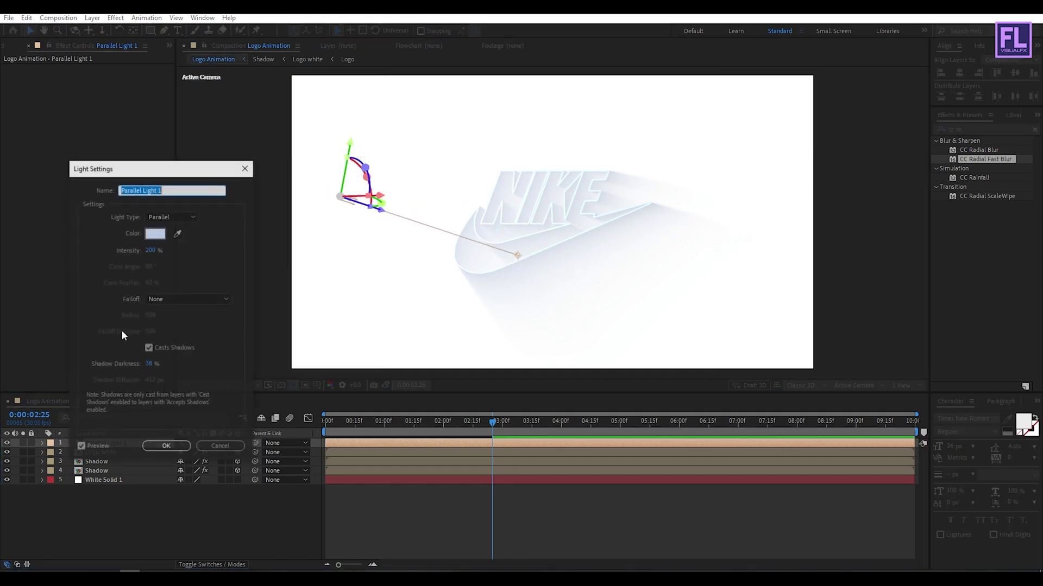
mouse_move(152, 251)
mouse_down()
mouse_move(97, 248)
mouse_move(182, 249)
mouse_move(123, 250)
mouse_move(165, 245)
mouse_move(130, 246)
mouse_move(147, 246)
mouse_up()
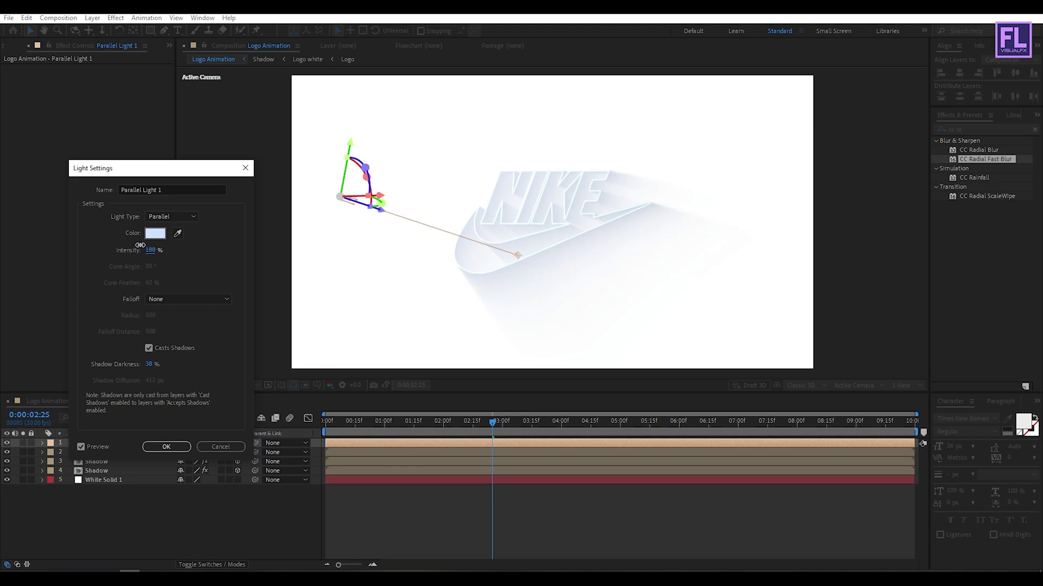
mouse_move(155, 256)
mouse_down()
mouse_move(146, 253)
mouse_move(154, 254)
mouse_up()
click(155, 233)
drag(709, 285, 625, 209)
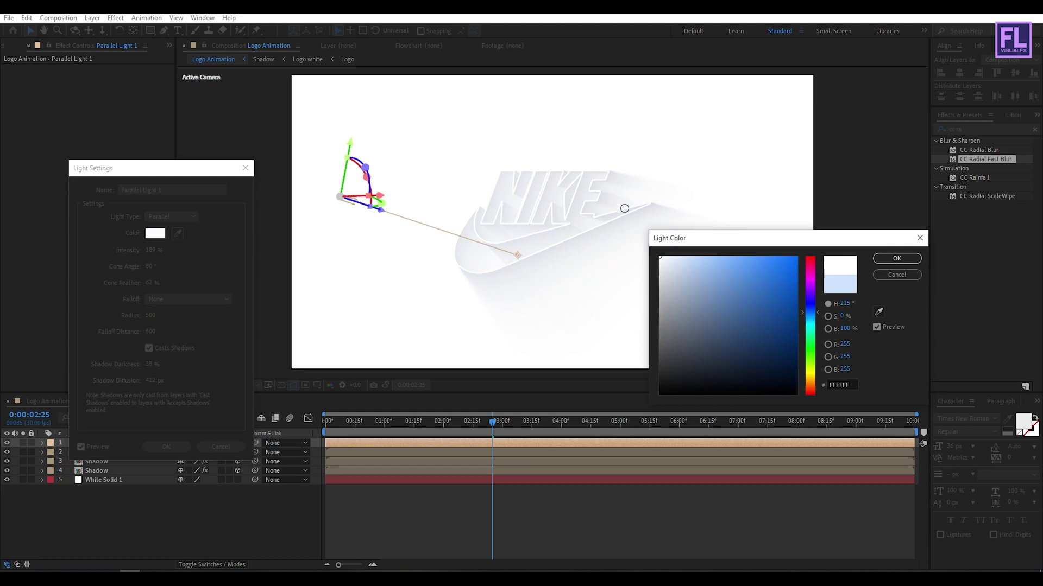
click(901, 261)
mouse_move(153, 257)
mouse_down()
mouse_move(201, 253)
mouse_move(136, 253)
mouse_move(157, 249)
mouse_up()
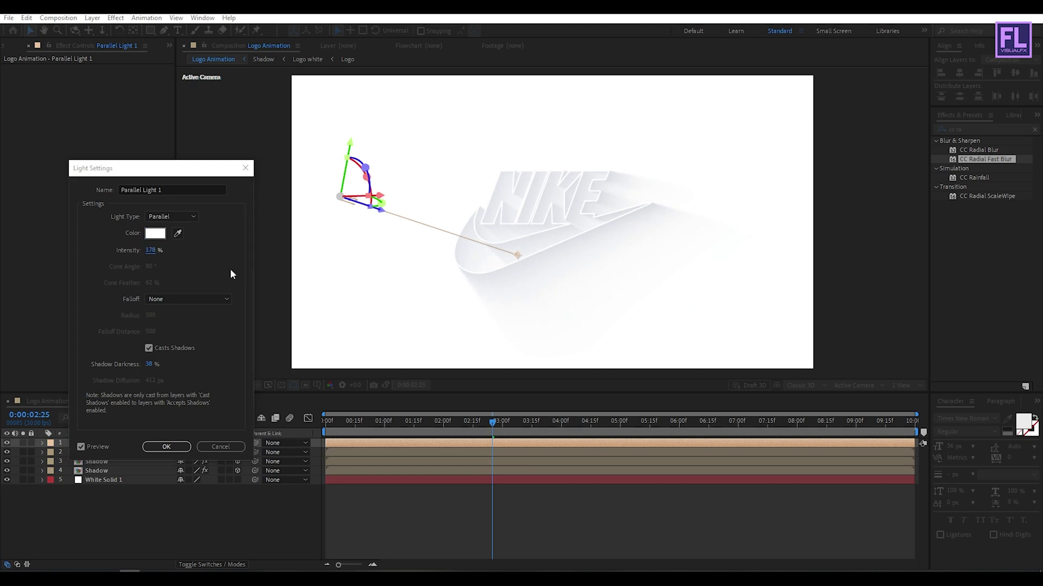
click(185, 441)
Move the parallel light and its point of interest farther left of the logo and preview the animation.
drag(519, 257, 514, 210)
drag(368, 201, 297, 200)
drag(331, 421, 415, 422)
key(space)
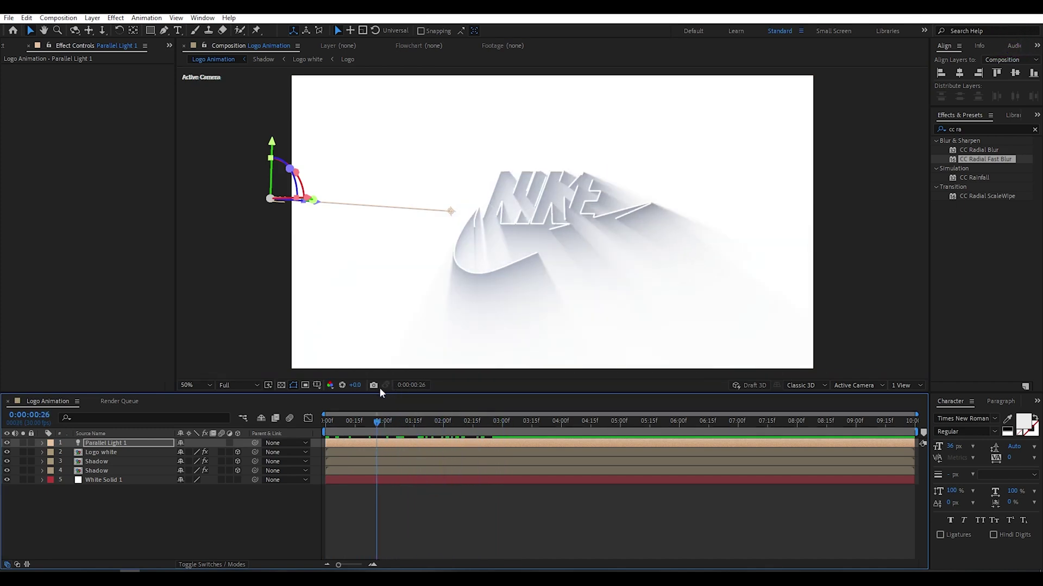
key(space)
Raise the light's point of interest above and to the left of the logo and scrub the animation to 0:00:02:13.
mouse_move(454, 222)
mouse_down()
mouse_move(465, 328)
mouse_move(514, 211)
mouse_move(472, 135)
mouse_move(517, 77)
mouse_move(457, 84)
mouse_up()
mouse_move(552, 216)
mouse_down()
mouse_move(390, 133)
mouse_move(430, 144)
mouse_move(376, 108)
mouse_move(469, 158)
mouse_move(409, 103)
mouse_move(351, 89)
mouse_move(415, 81)
mouse_move(561, 269)
mouse_move(371, 76)
mouse_move(443, 57)
mouse_move(388, 82)
mouse_move(503, 196)
mouse_move(459, 128)
mouse_up()
click(367, 432)
drag(367, 431, 399, 430)
drag(447, 425, 469, 406)
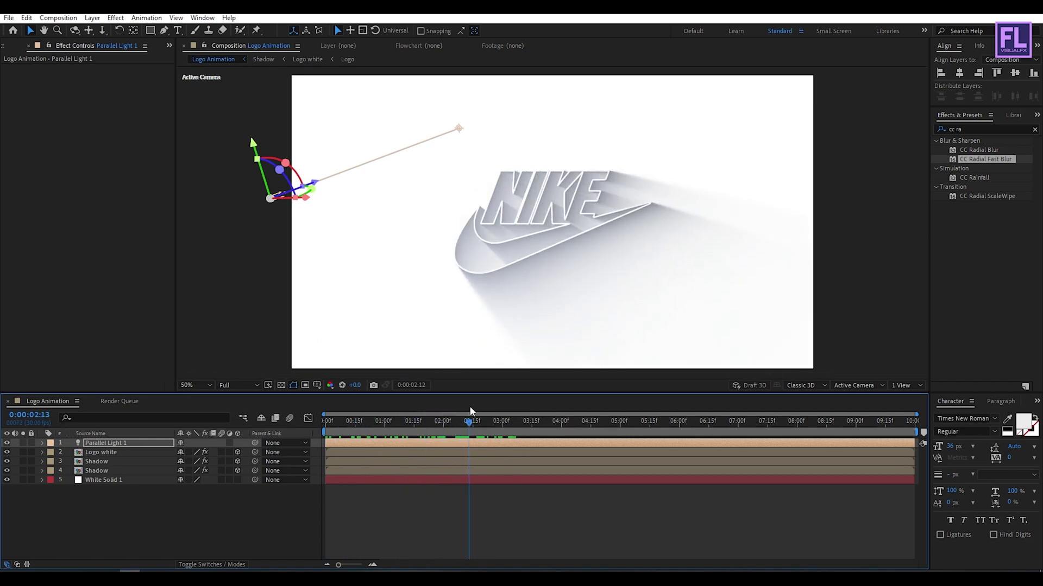
Set the parallel light's intensity to 206%.
double_click(128, 447)
drag(149, 251, 181, 250)
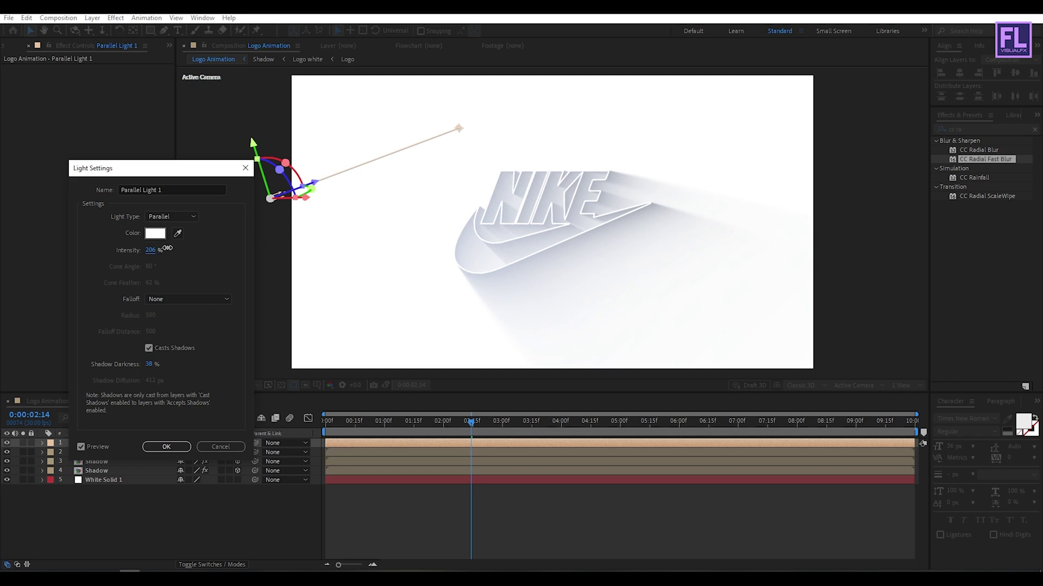
click(166, 446)
Move the light's point of interest to just above the left edge of the NIKE lettering and scrub the animation to 0:00:02:12.
drag(462, 131, 476, 152)
drag(508, 205, 490, 134)
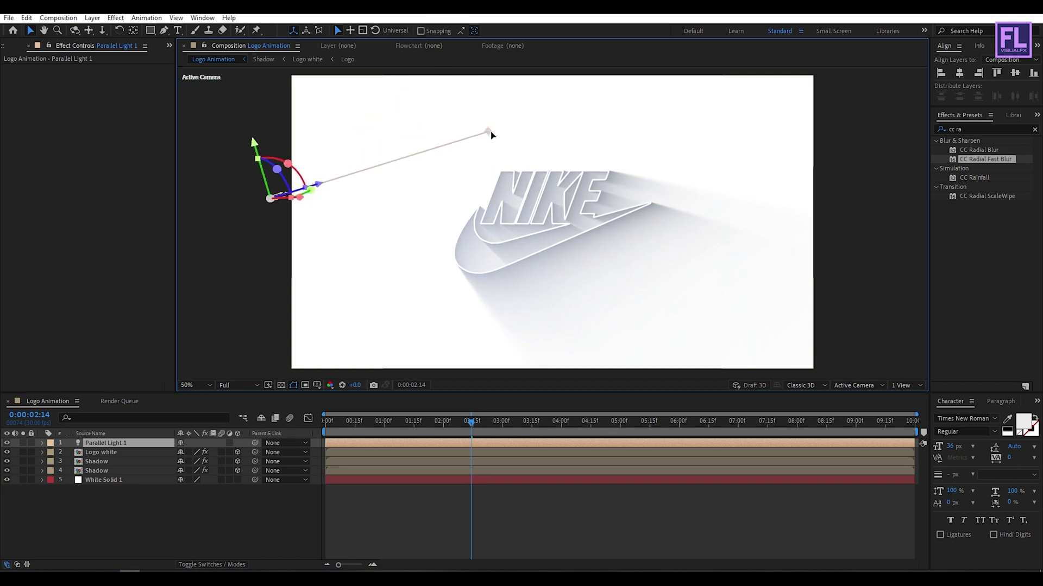
click(854, 192)
click(457, 423)
drag(424, 430, 466, 430)
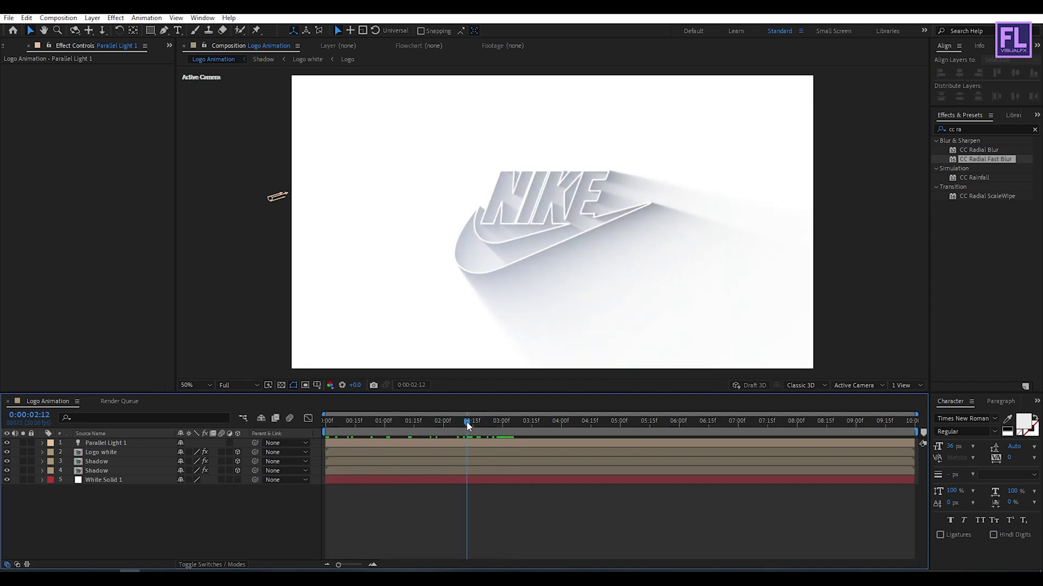
Add the Logo composition directly below the parallel light in the Logo Animation layer stack and make it a 3D layer.
click(6, 47)
click(40, 145)
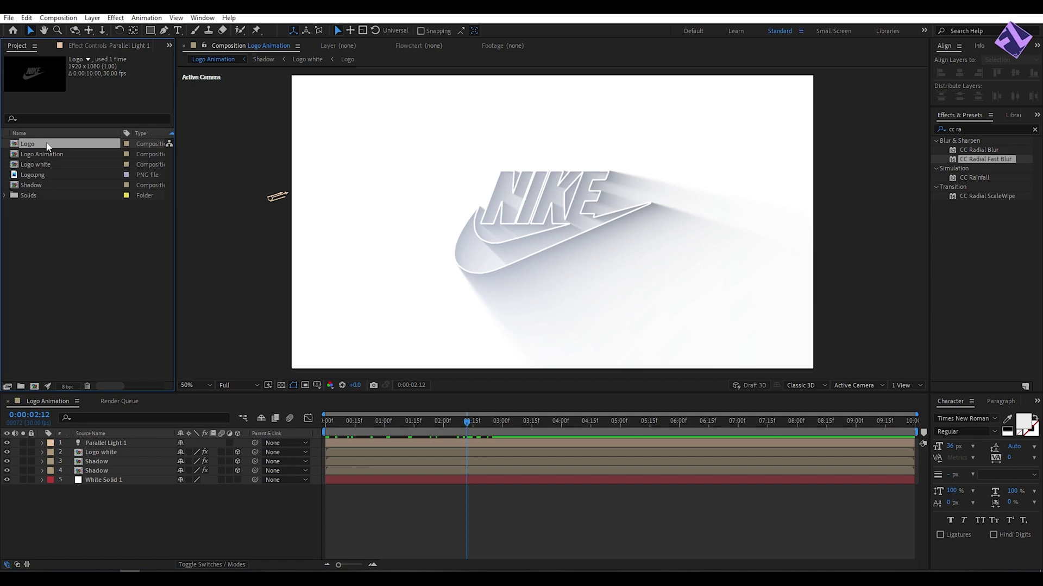
drag(47, 145, 105, 451)
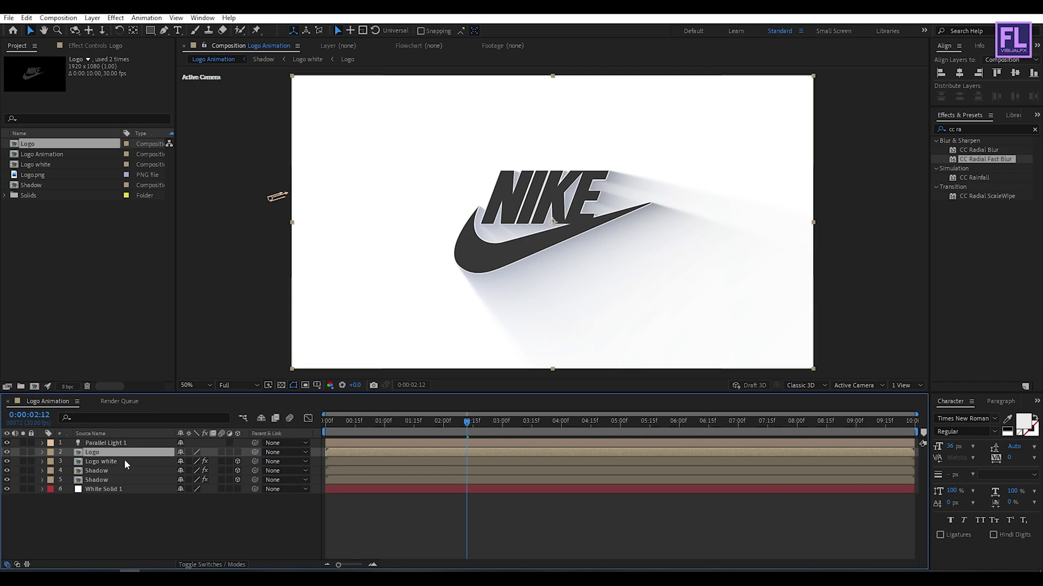
click(237, 452)
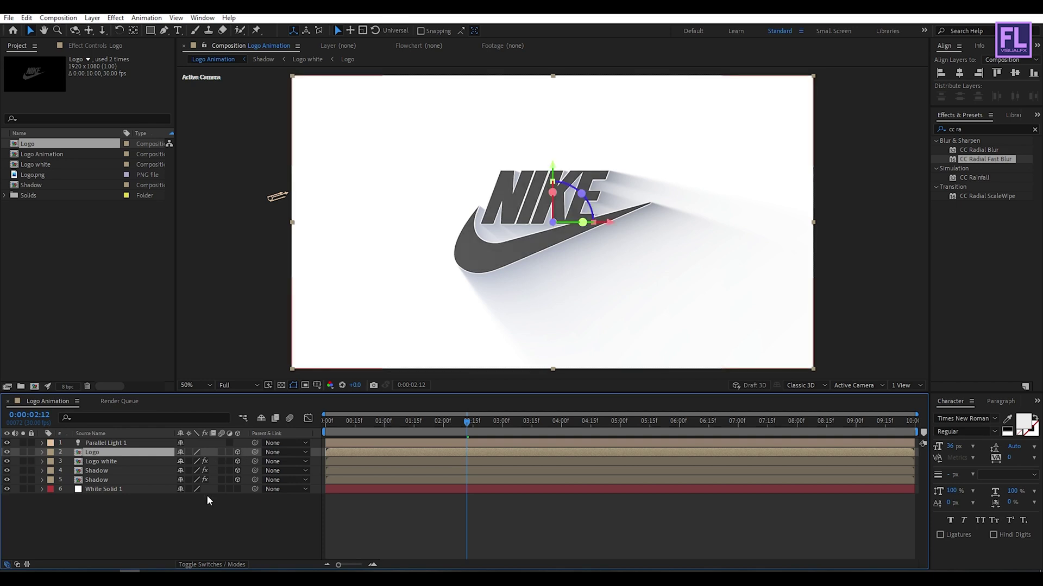
Keyframe the Logo layer's opacity from 0% at 0:00:02:15 to 100% at 0:00:02:25.
mouse_move(468, 426)
mouse_down()
mouse_move(455, 424)
mouse_move(528, 423)
mouse_move(437, 418)
mouse_move(508, 408)
mouse_move(463, 411)
mouse_move(503, 413)
mouse_move(472, 407)
mouse_up()
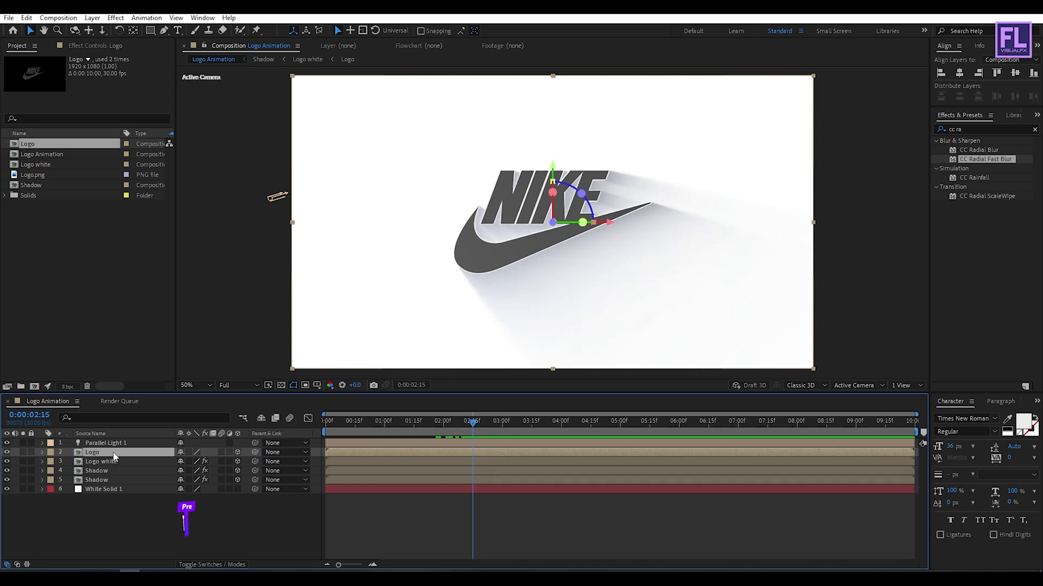
key(t)
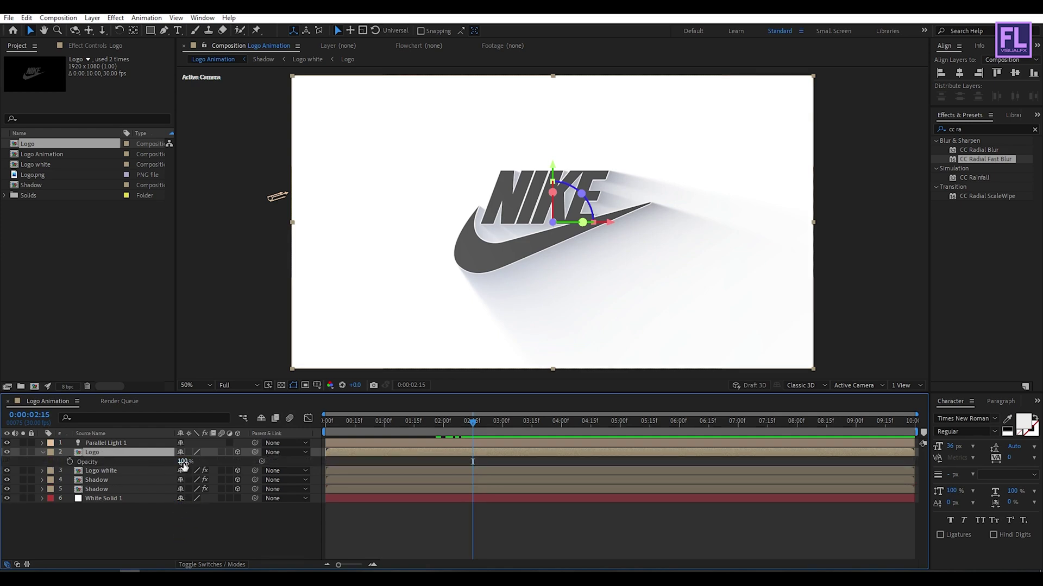
drag(184, 462, 74, 472)
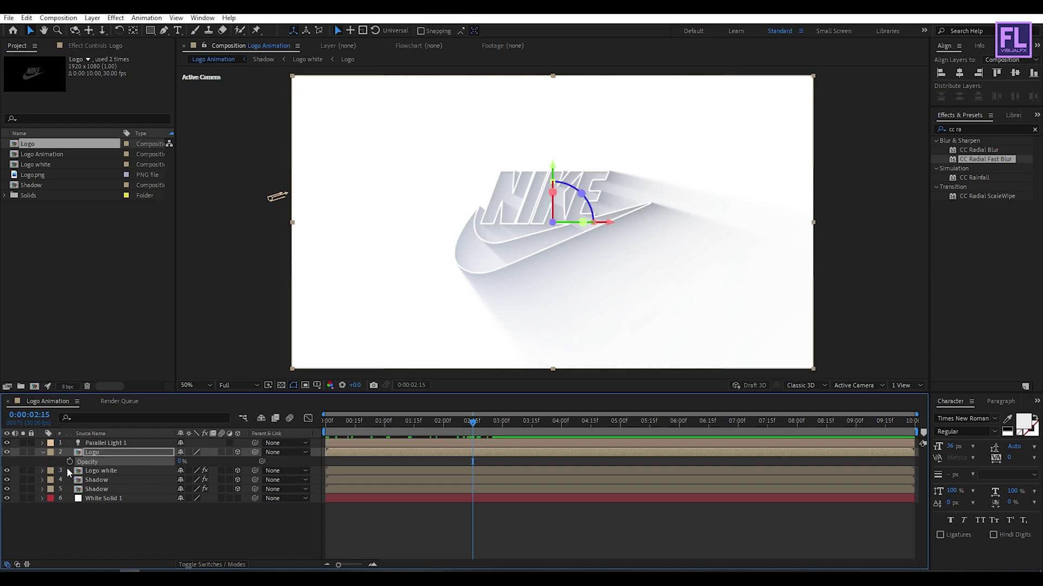
drag(477, 422, 492, 425)
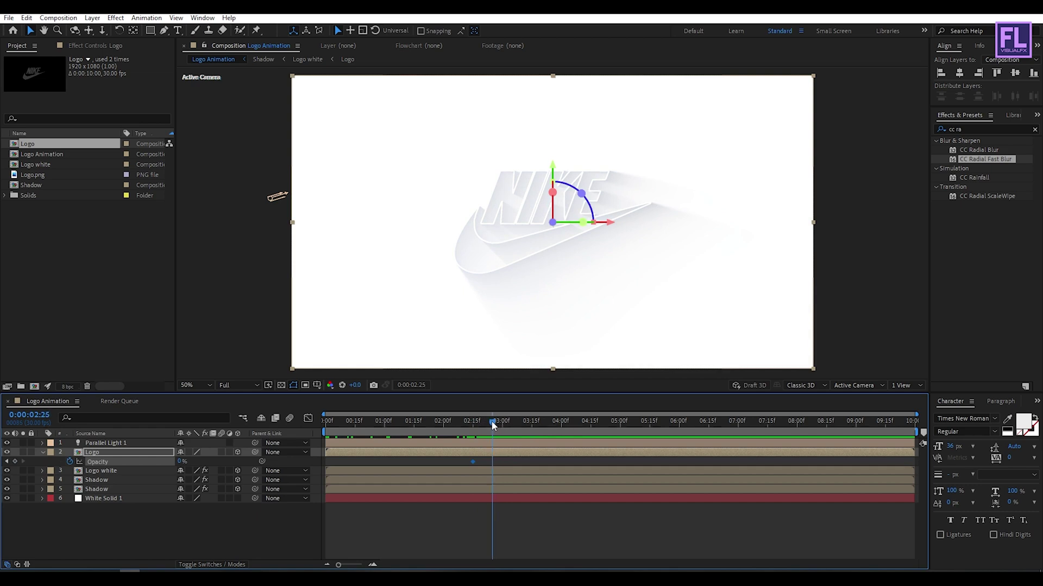
drag(180, 462, 244, 463)
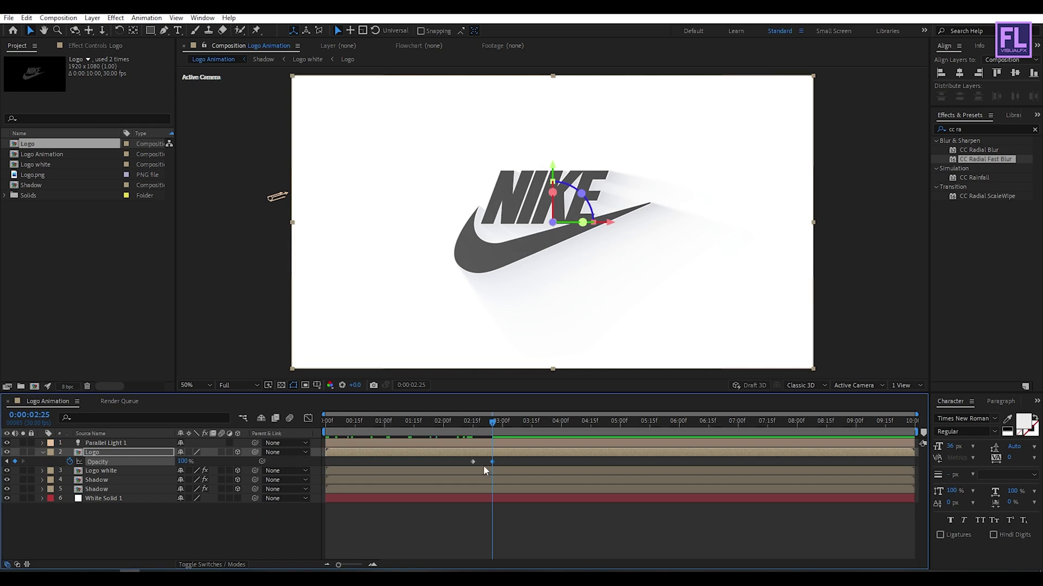
mouse_move(497, 422)
mouse_down()
mouse_move(464, 423)
mouse_move(498, 424)
mouse_up()
click(43, 453)
Create a text layer reading NIKE.COM and place it below the swoosh.
click(97, 523)
right_click(96, 524)
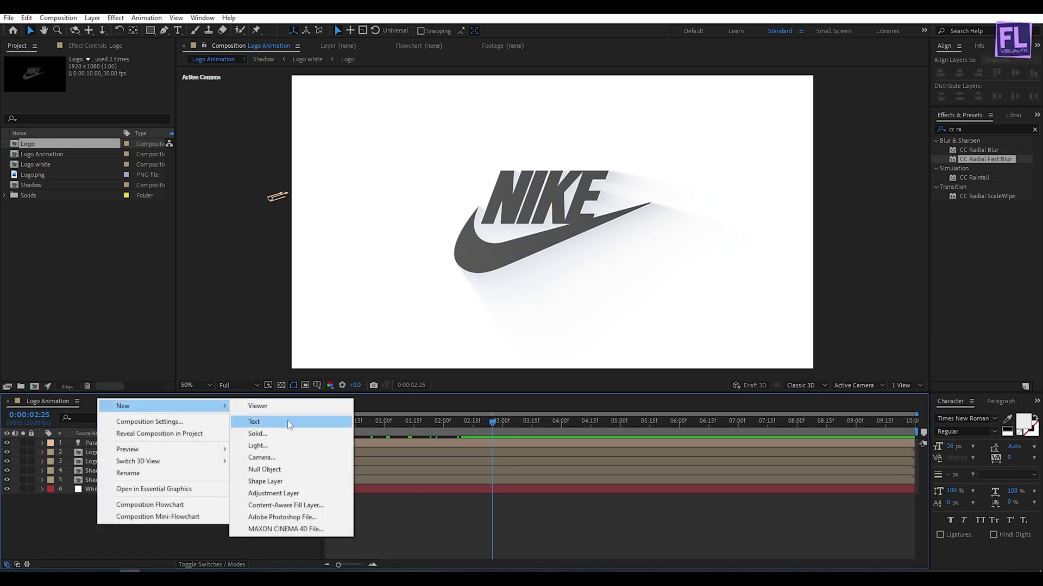
click(90, 521)
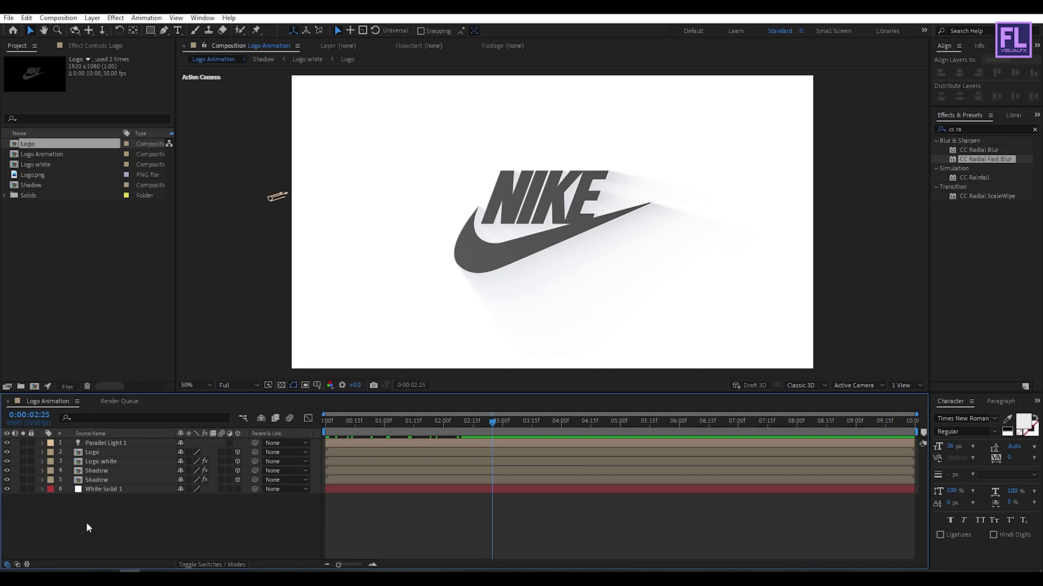
right_click(86, 522)
mouse_move(126, 403)
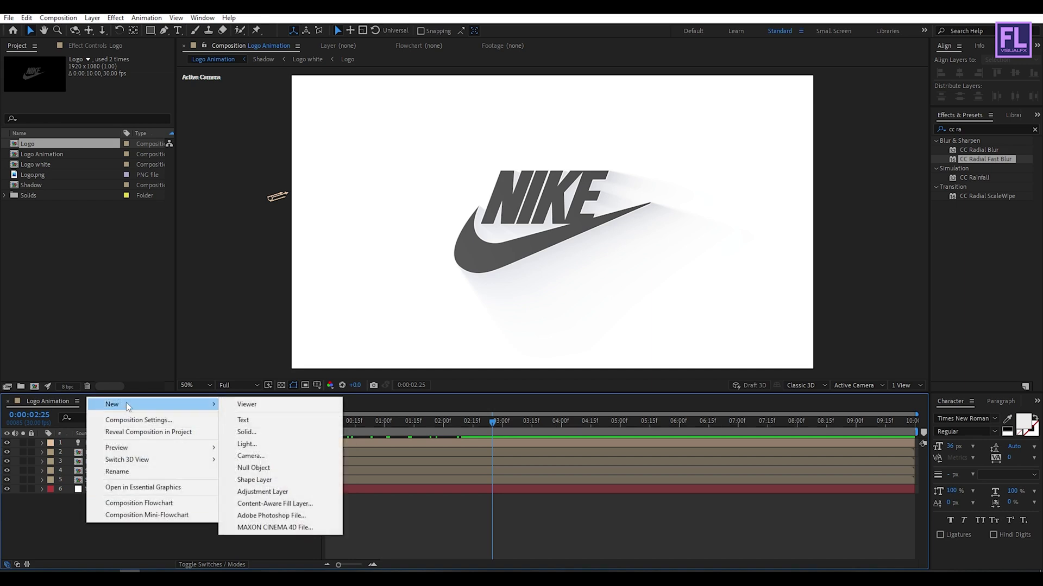
click(255, 420)
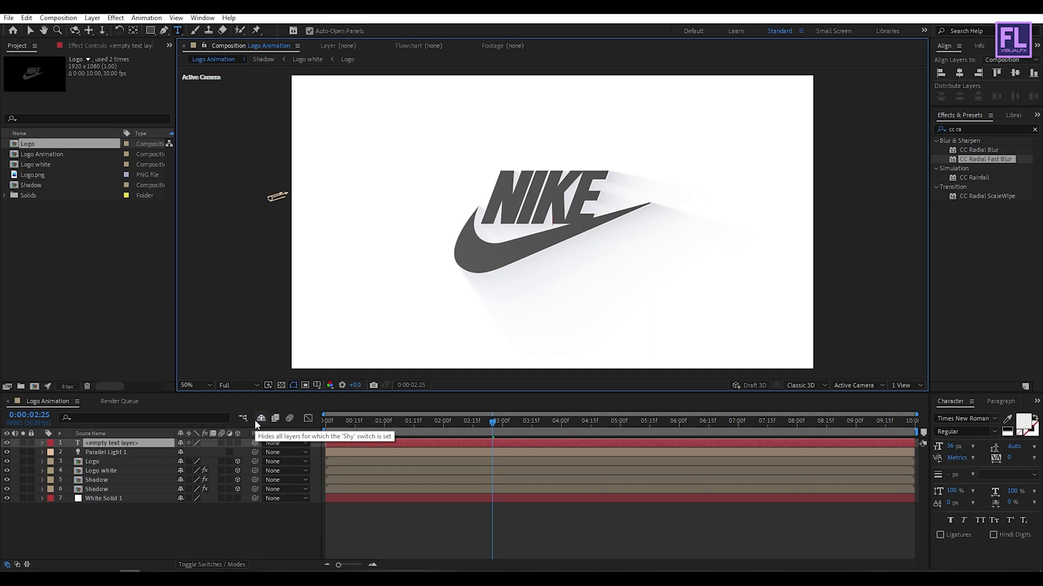
text(ni)
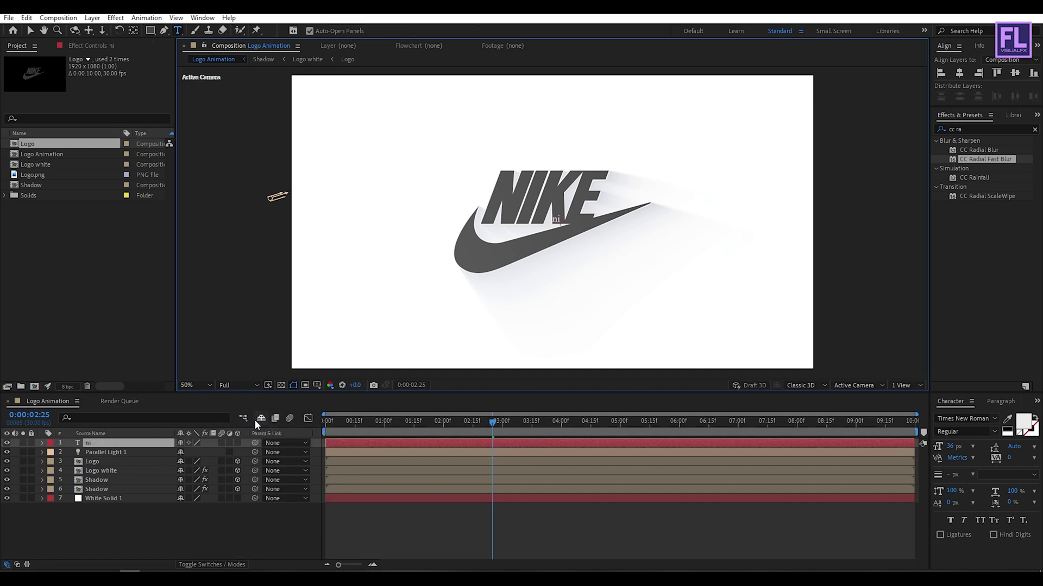
key(BackSpace)
key(BackSpace)
text(NIKE.COM)
drag(575, 218, 552, 292)
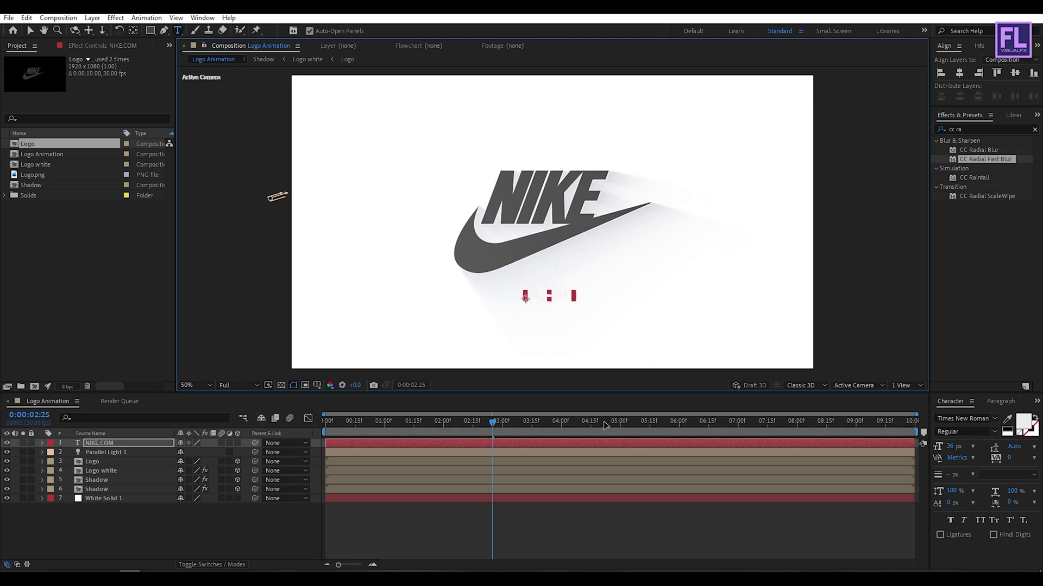
Color the NIKE.COM text with the dark gray sampled from the logo.
key(ctrl+a)
click(1007, 418)
click(577, 225)
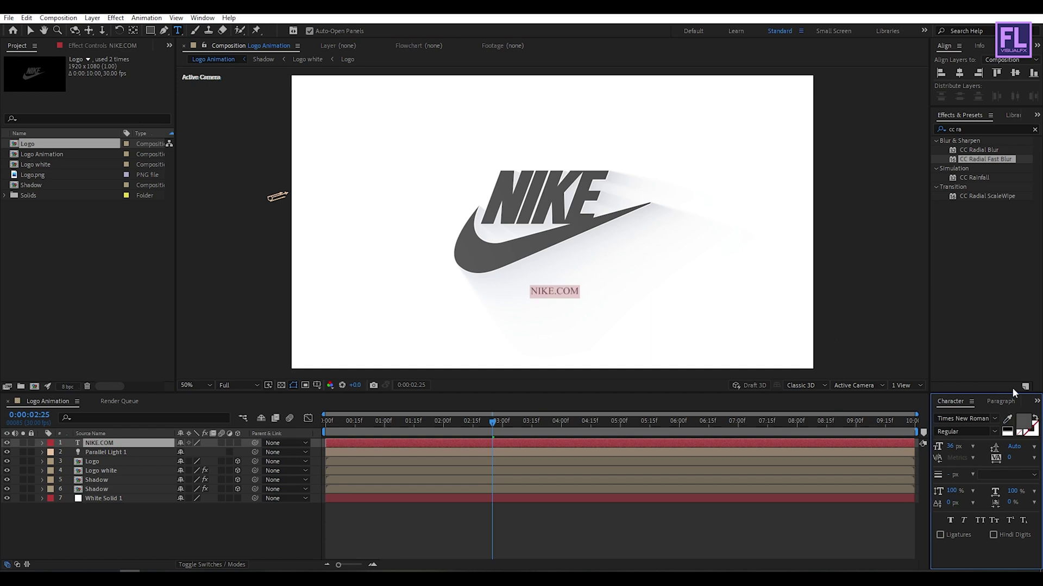
Set the NIKE.COM text to Montserrat SemiBold at 46 px.
click(984, 419)
text(mon)
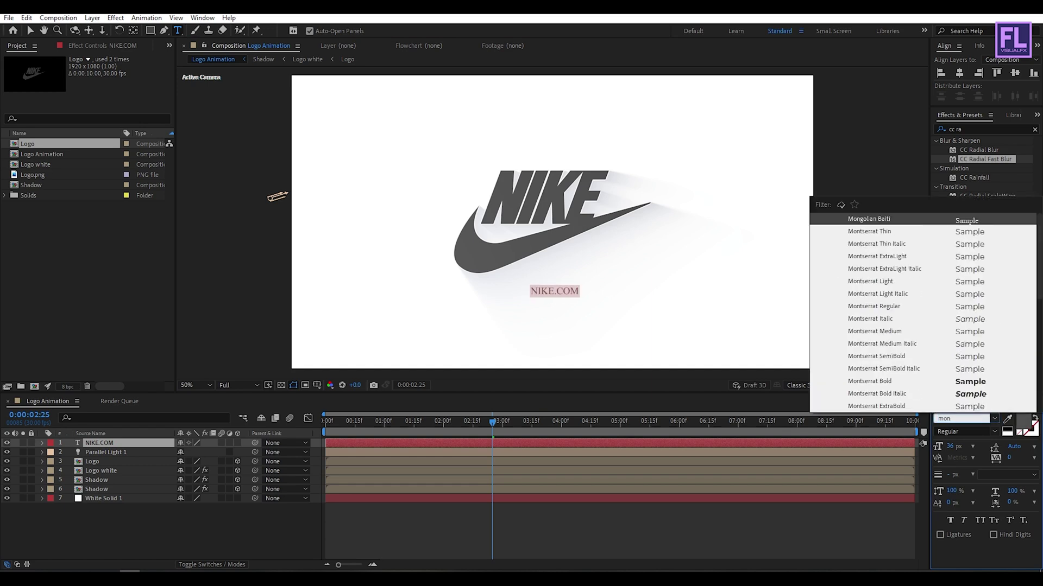
key(Down)
key(Down)
key(Down)
key(Down)
key(Down)
key(Down)
key(Down)
key(Down)
key(Down)
key(Down)
key(Down)
key(Down)
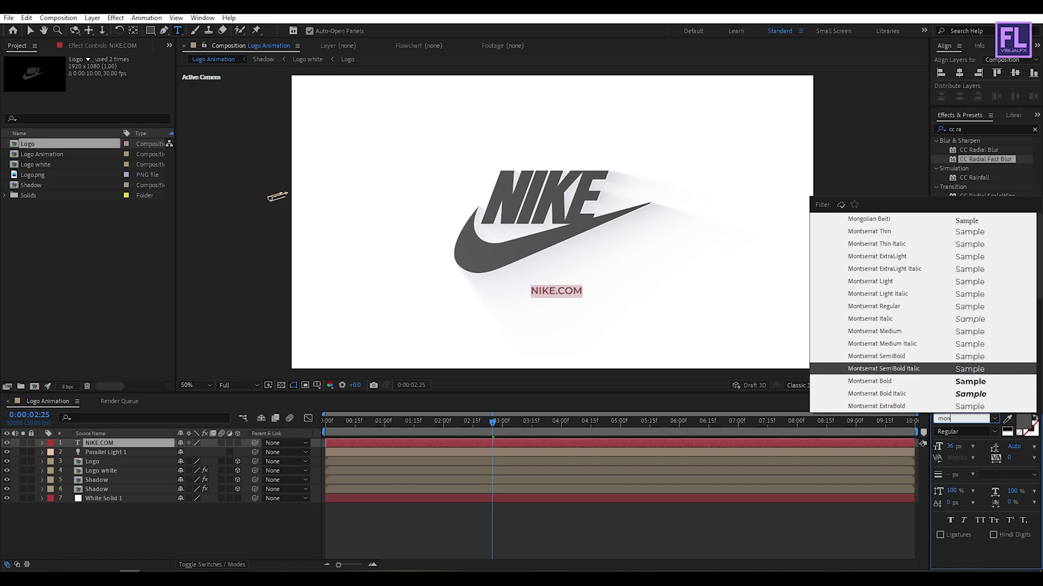
key(Down)
key(Up)
key(Return)
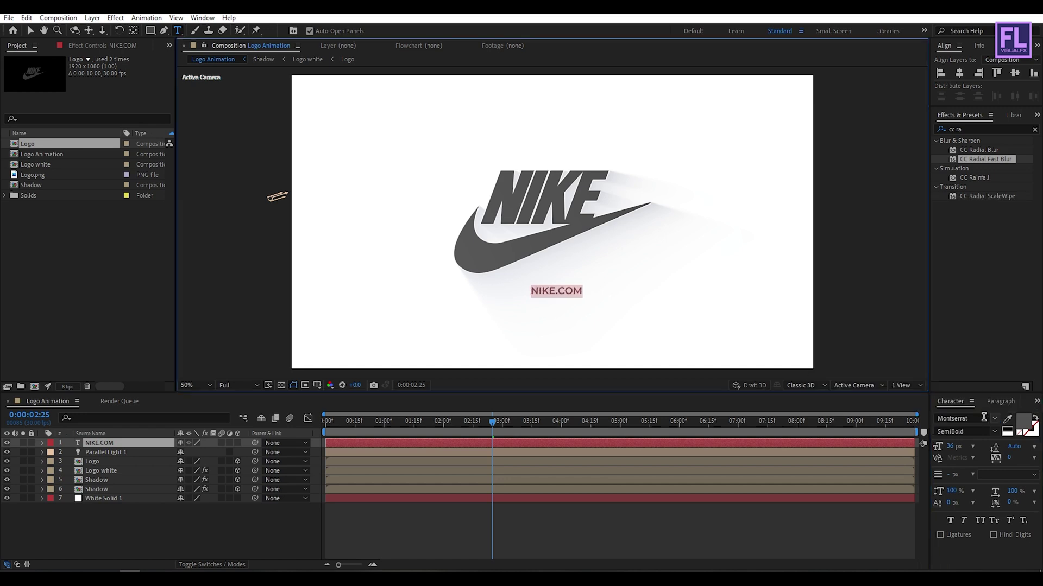
drag(950, 446, 957, 312)
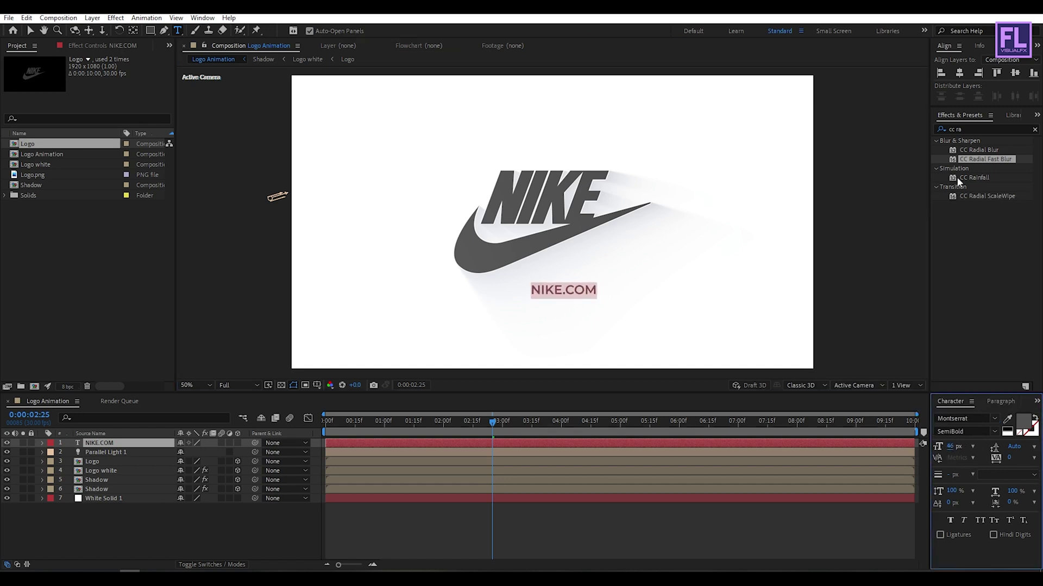
Position the NIKE.COM text below the swoosh and center it horizontally in the composition.
click(957, 74)
click(1013, 73)
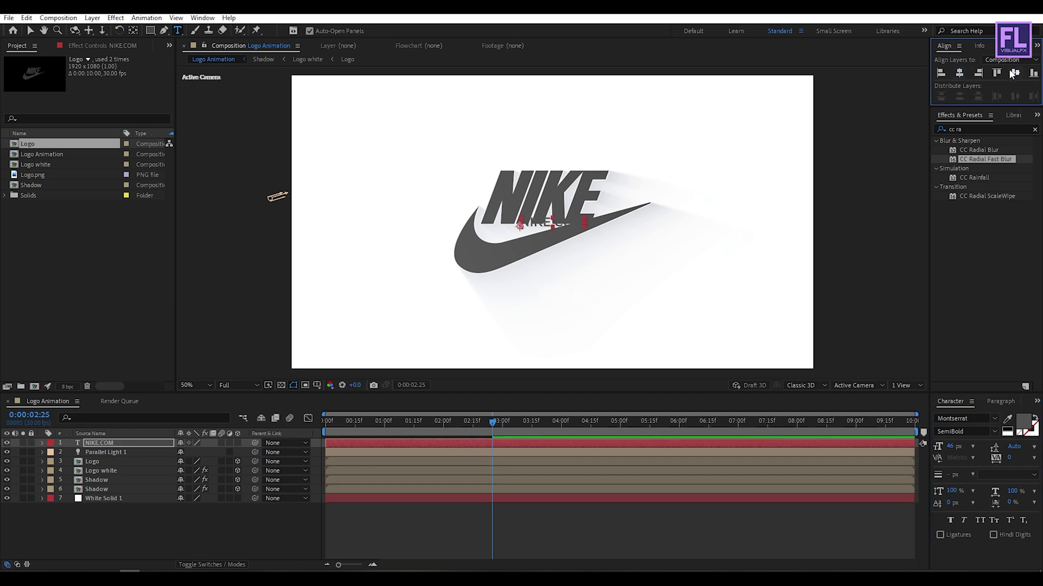
key(v)
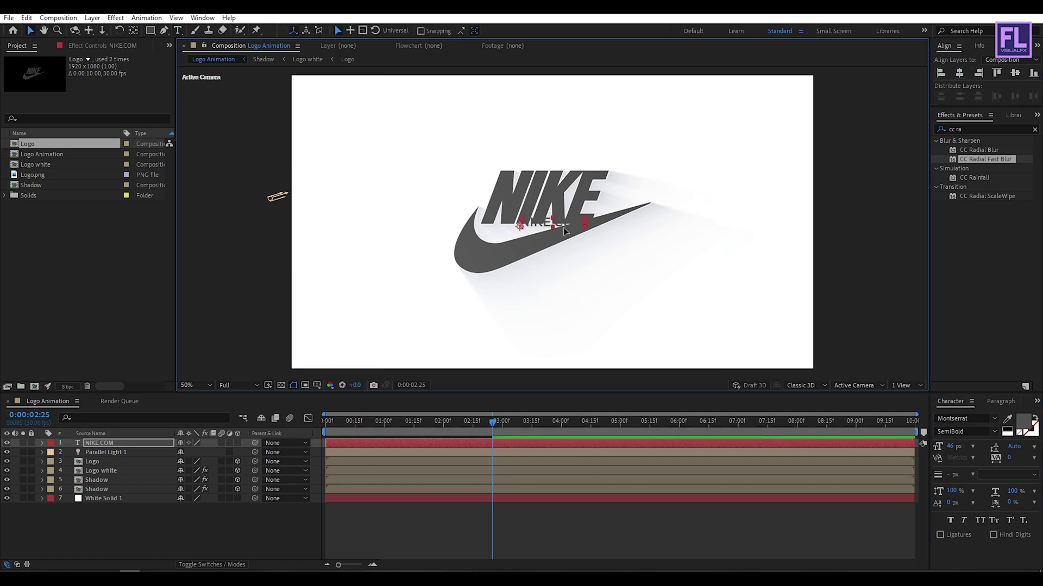
drag(568, 227, 573, 285)
click(959, 73)
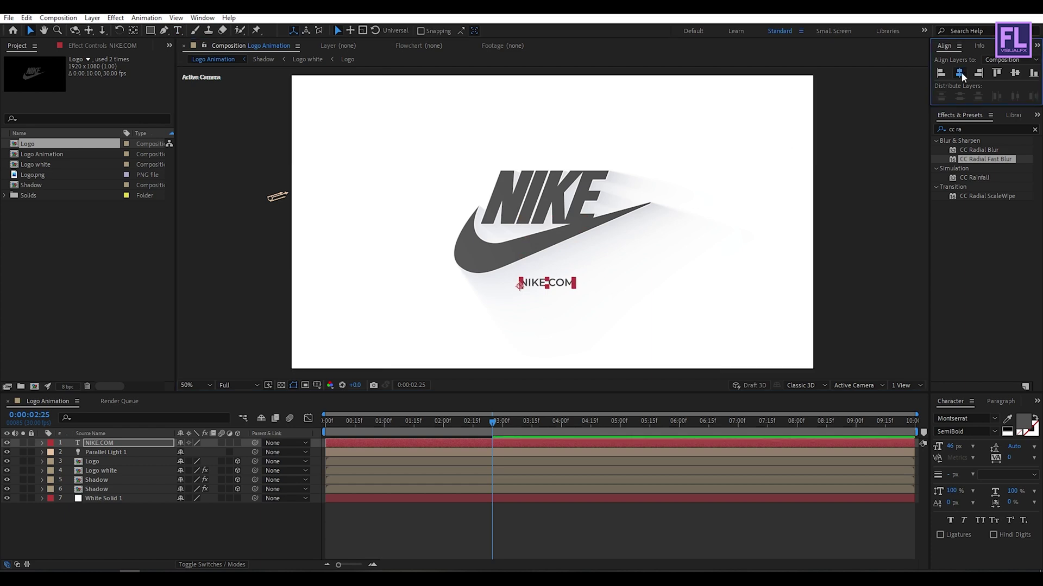
Make the NIKE.COM text layer 3D and place it directly below the parallel light in the layer stack.
click(237, 443)
drag(123, 441, 126, 458)
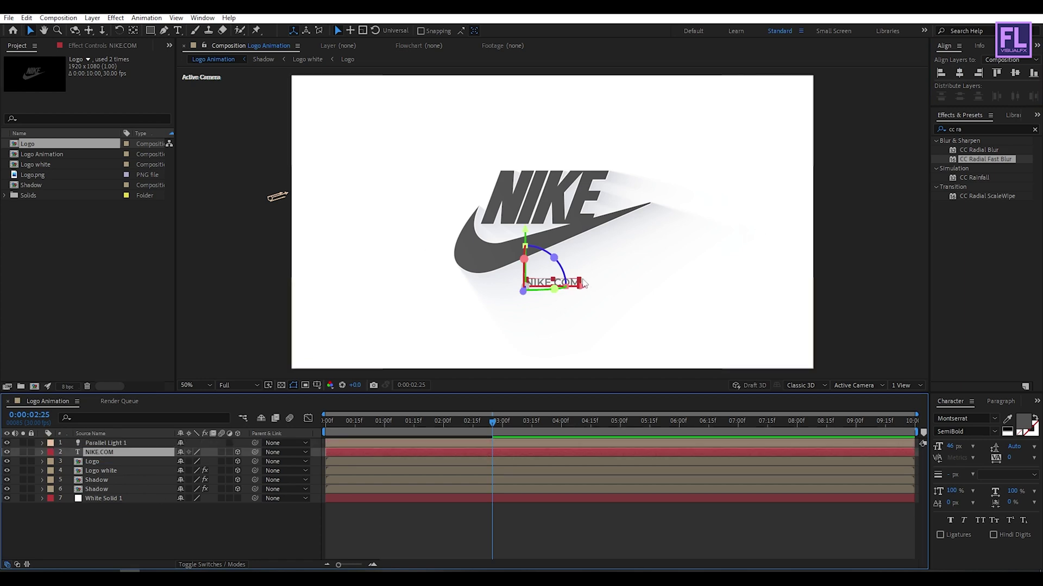
Shift the NIKE.COM text horizontally to center it under the logo and check its placement with the title/action safe guides.
drag(581, 284, 565, 286)
click(194, 514)
click(562, 283)
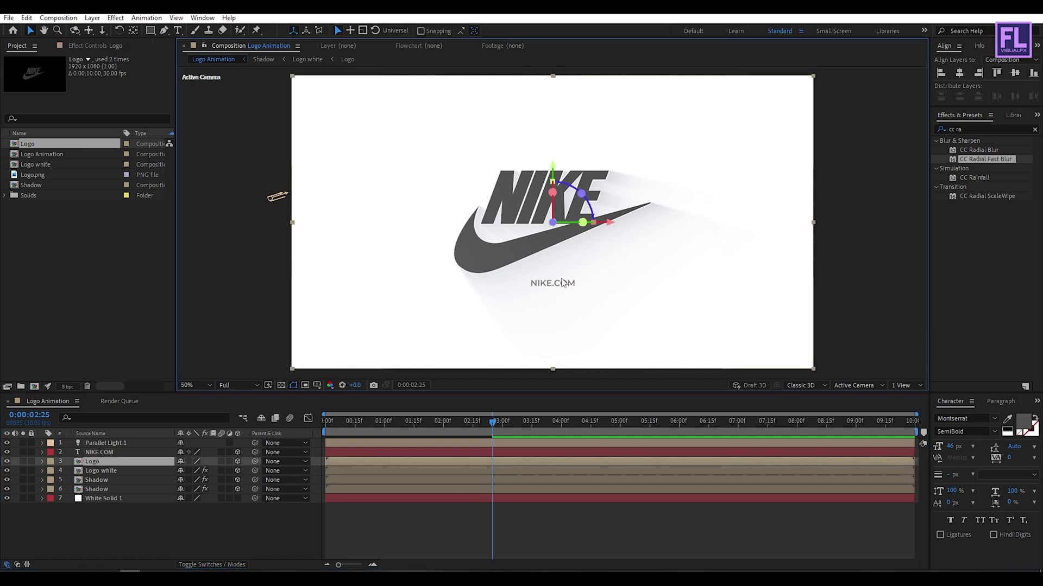
click(132, 444)
click(125, 453)
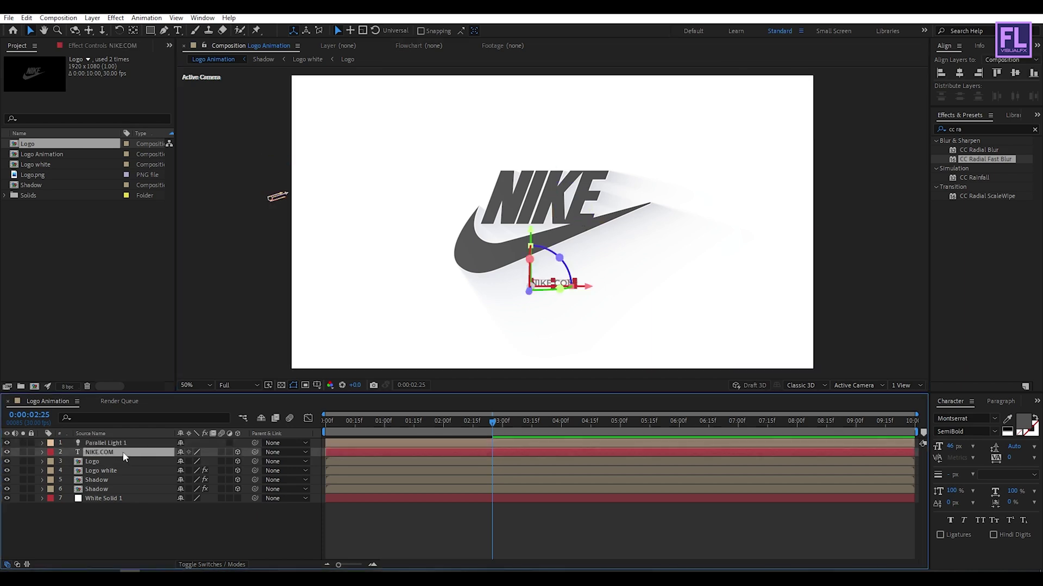
key(apostrophe)
key(apostrophe)
click(129, 516)
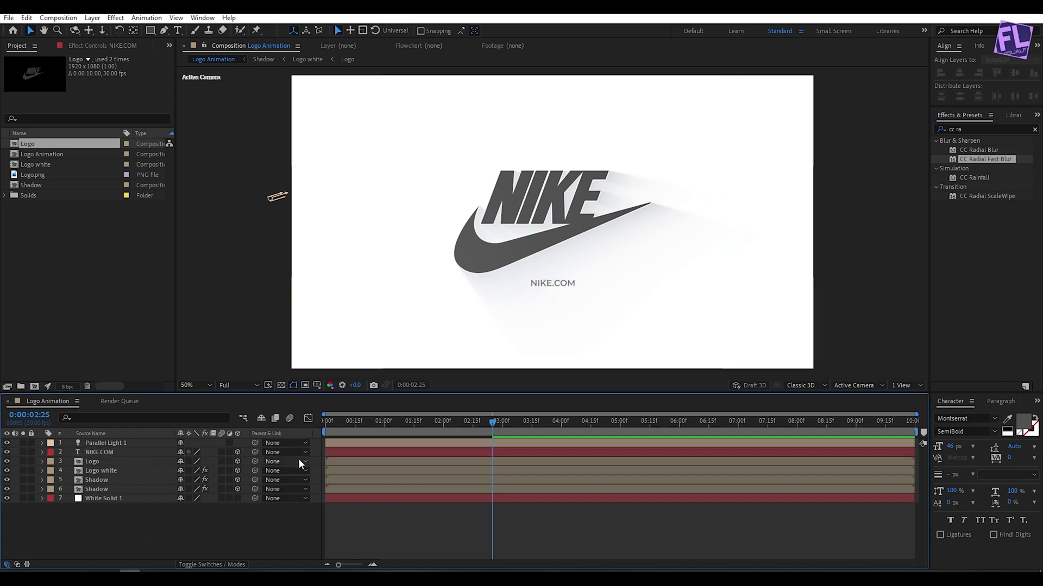
Copy the Logo layer's two opacity keyframes and paste them onto the NIKE.COM text layer at 0:00:02:15.
click(86, 464)
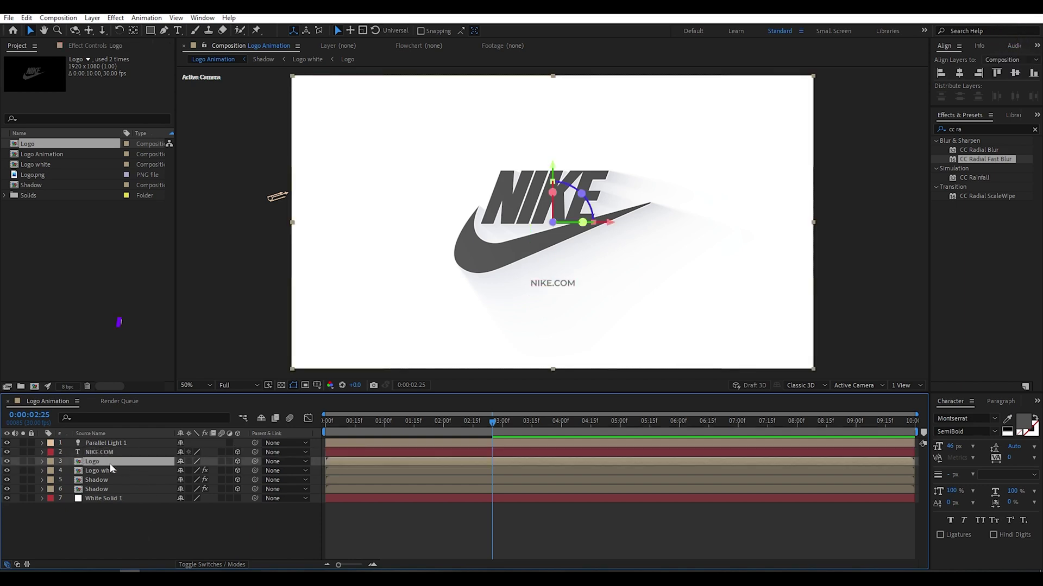
key(u)
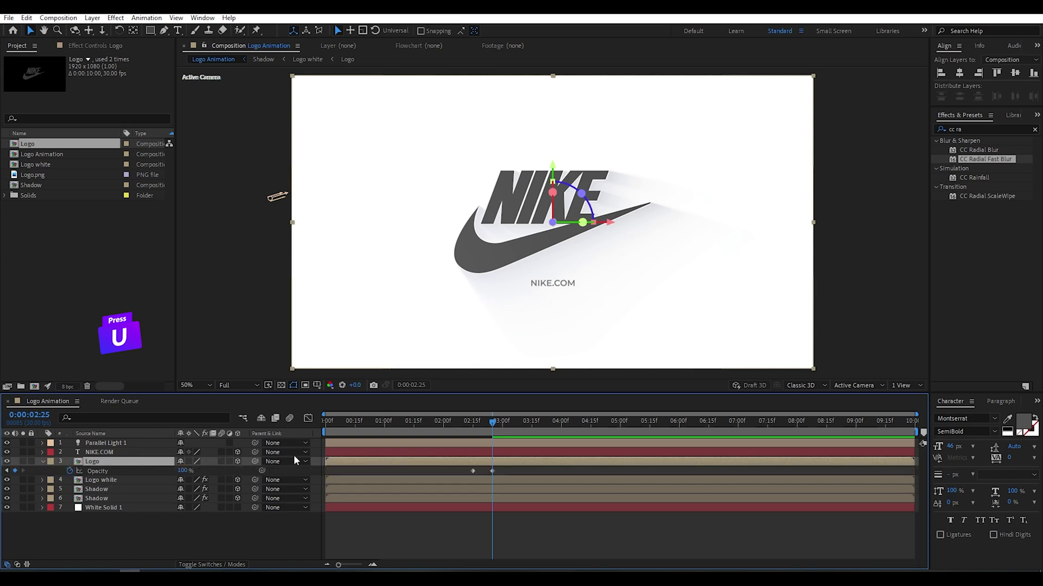
drag(496, 468, 453, 474)
key(ctrl+c)
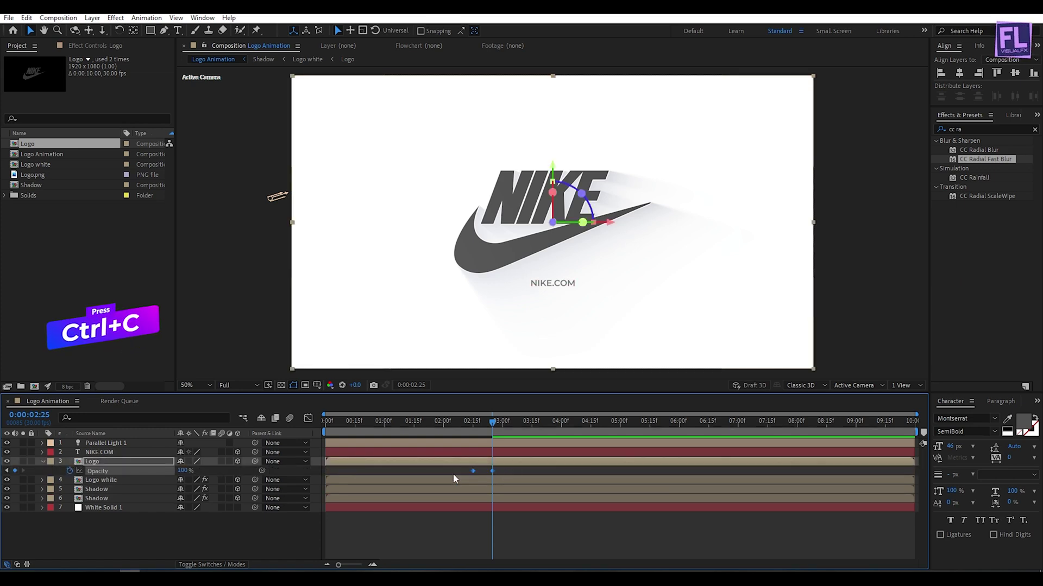
drag(487, 423, 473, 424)
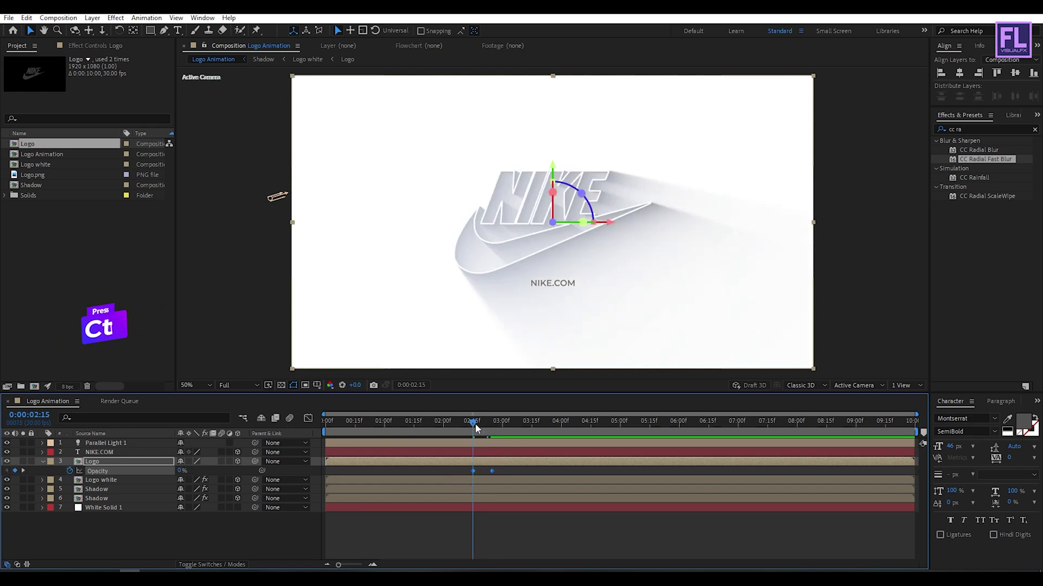
click(102, 452)
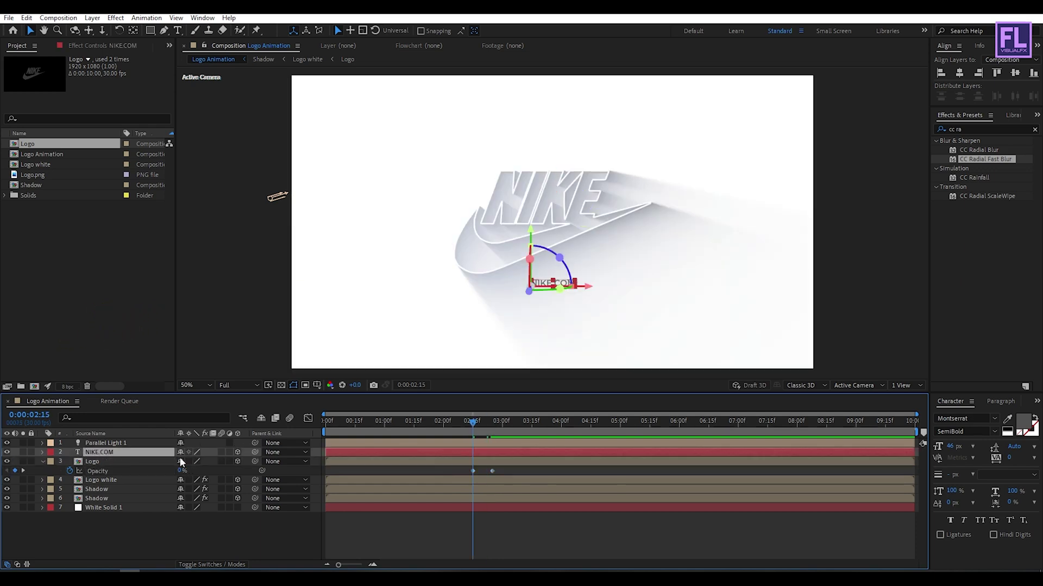
key(ctrl+v)
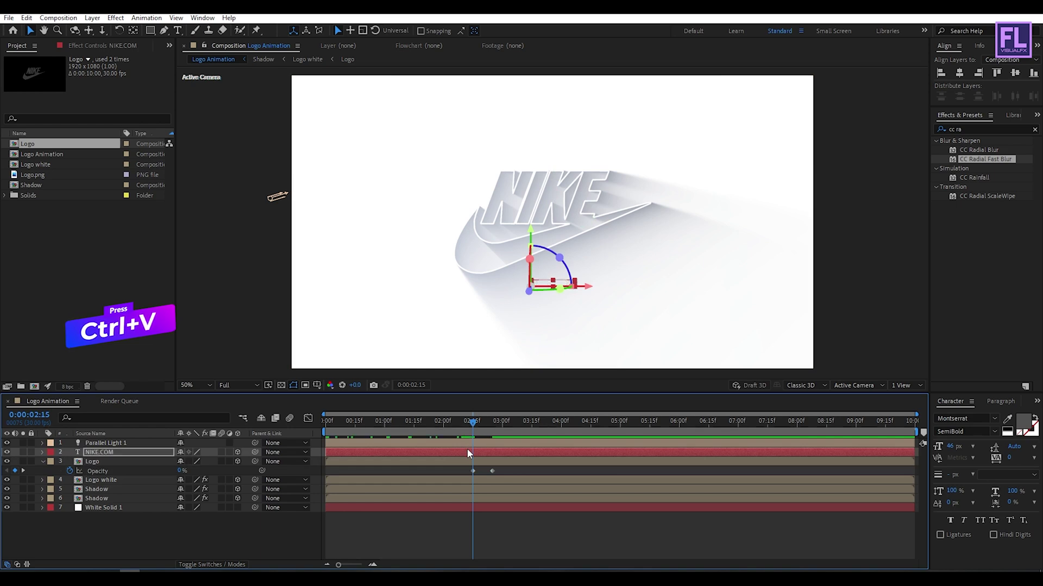
Scrub from 0:00:02:15 to 0:00:03:07 to check the fade-in of the dark logo and NIKE.COM text.
drag(474, 424, 484, 423)
click(395, 512)
click(42, 461)
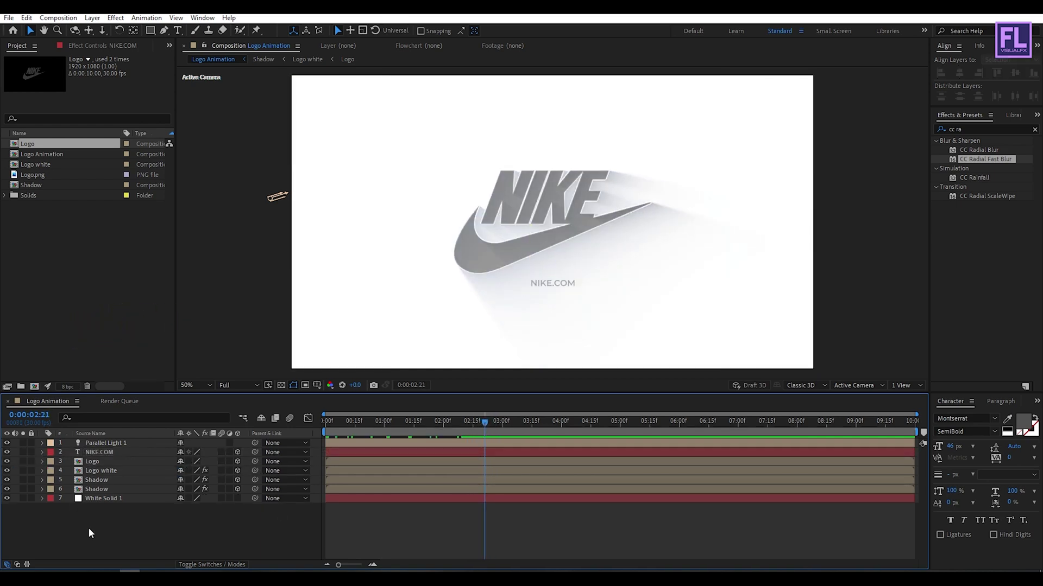
drag(487, 423, 515, 403)
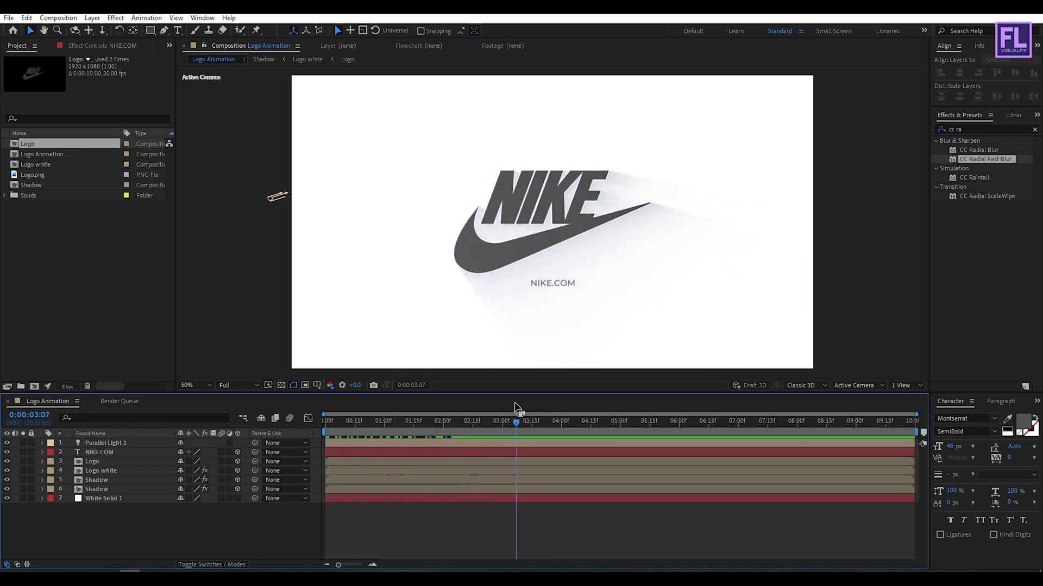
Turn off Accepts Lights in the Logo layer's material options.
click(107, 463)
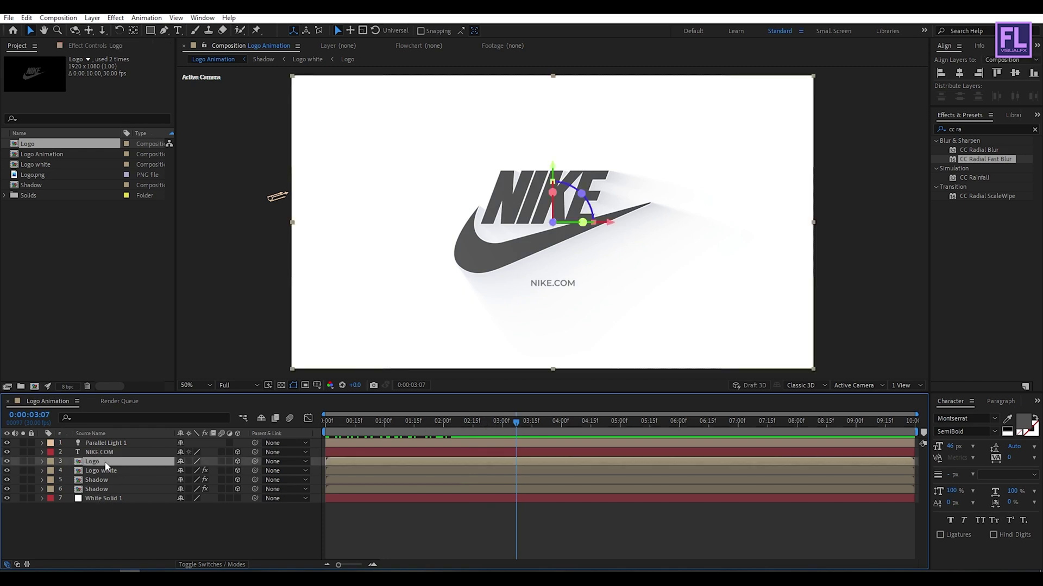
click(42, 462)
scroll(76, 530, down, 2)
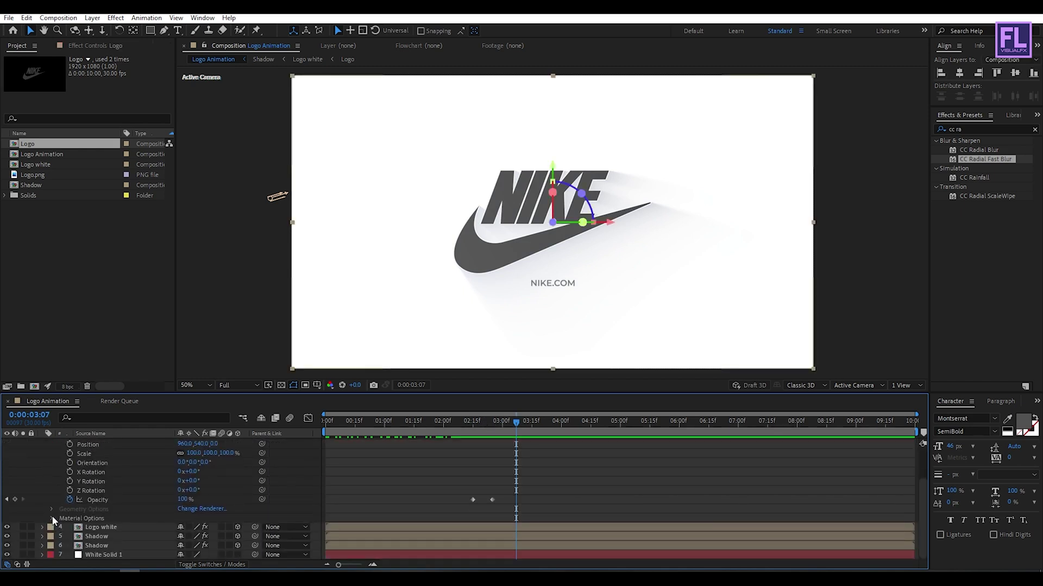
click(51, 518)
scroll(105, 510, down, 2)
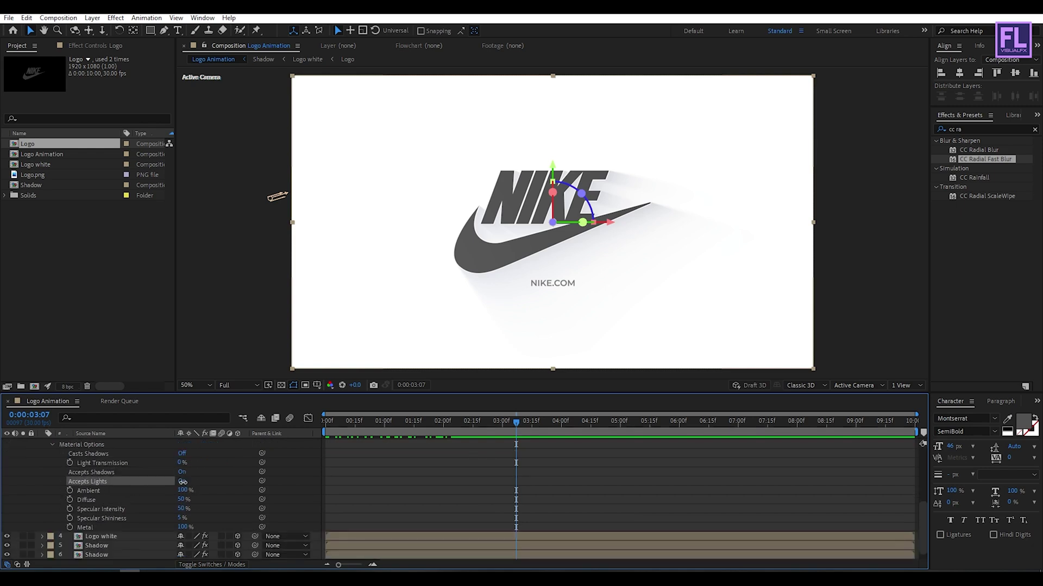
scroll(219, 486, up, 4)
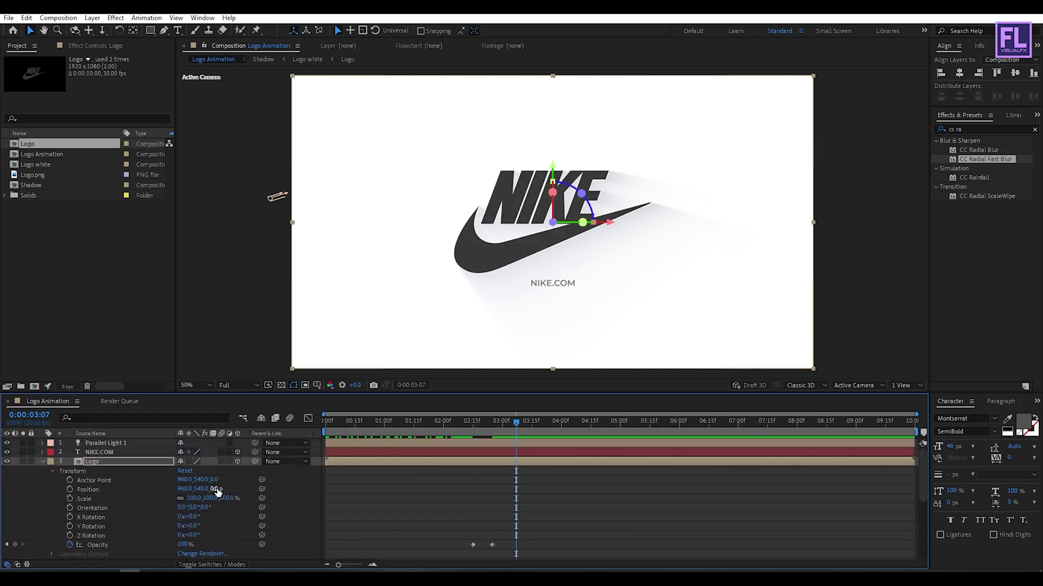
click(42, 461)
drag(425, 421, 506, 421)
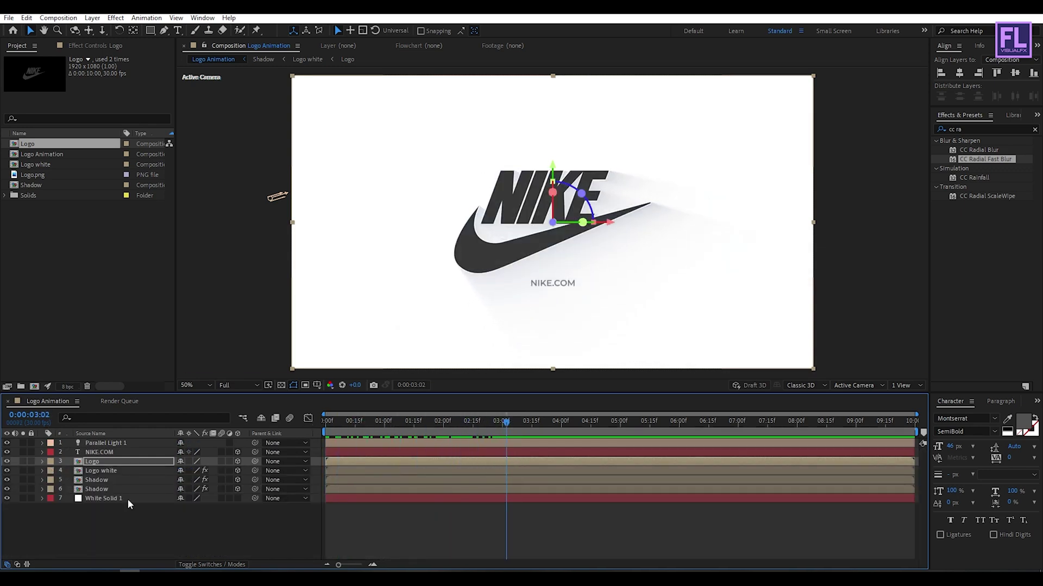
Add a two-node camera with the 50mm preset to the Logo Animation composition.
right_click(95, 524)
mouse_move(163, 405)
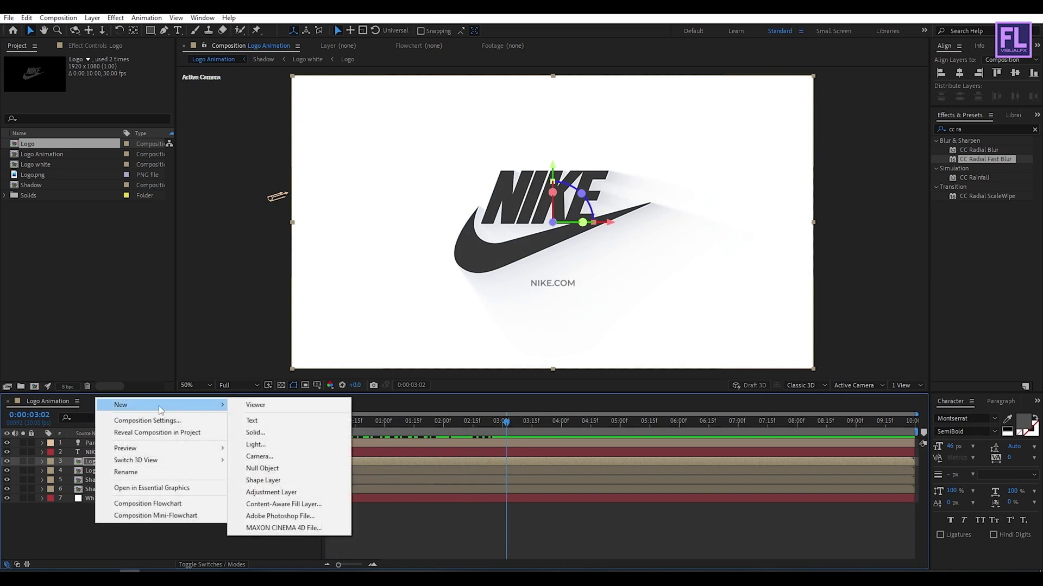
click(274, 461)
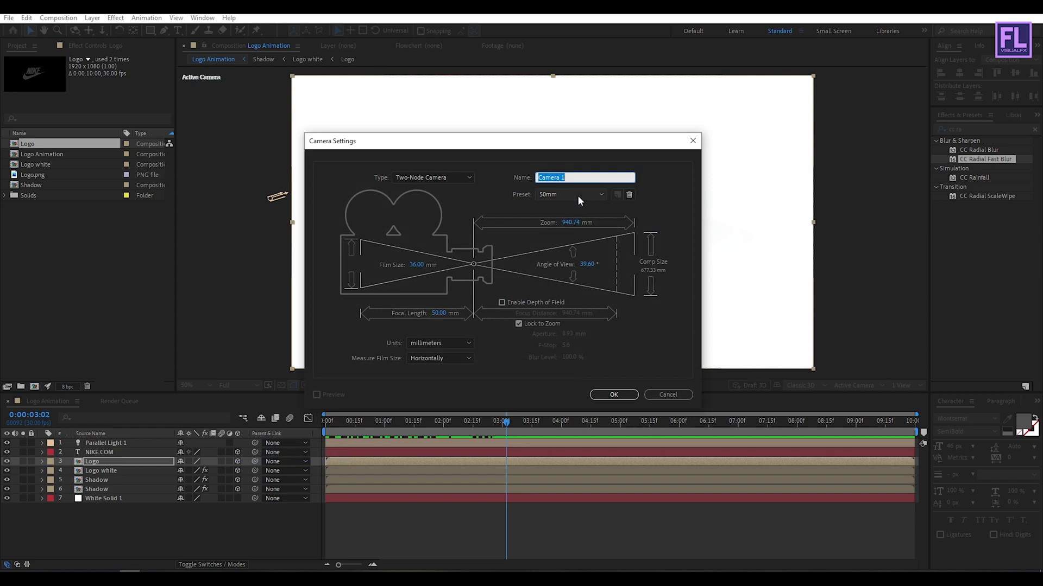
click(622, 395)
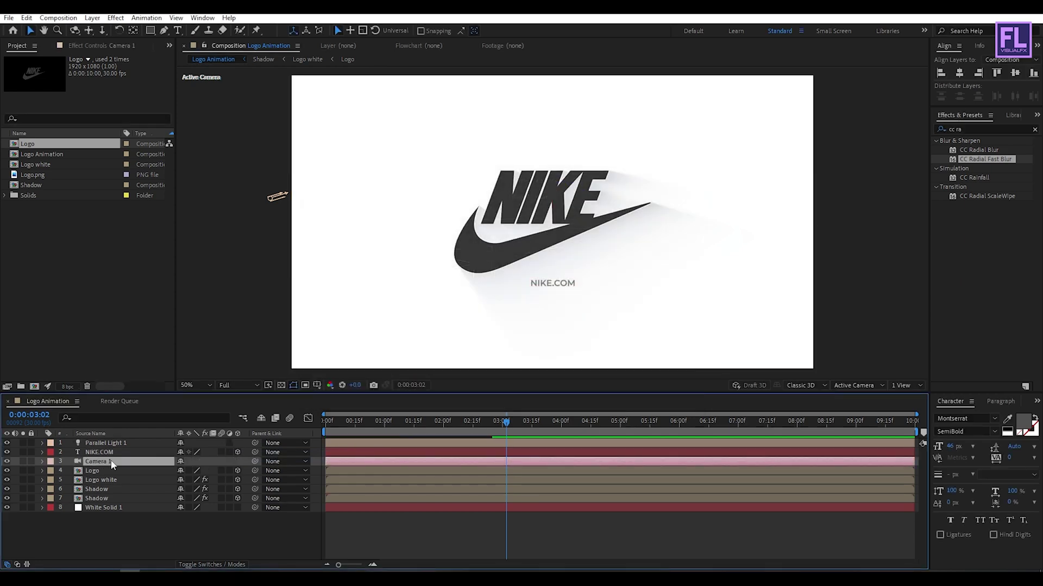
Start keyframing Camera 1's position at 0:00:00:00 and pull the camera back to a Z position of -3588.7.
drag(505, 425, 269, 427)
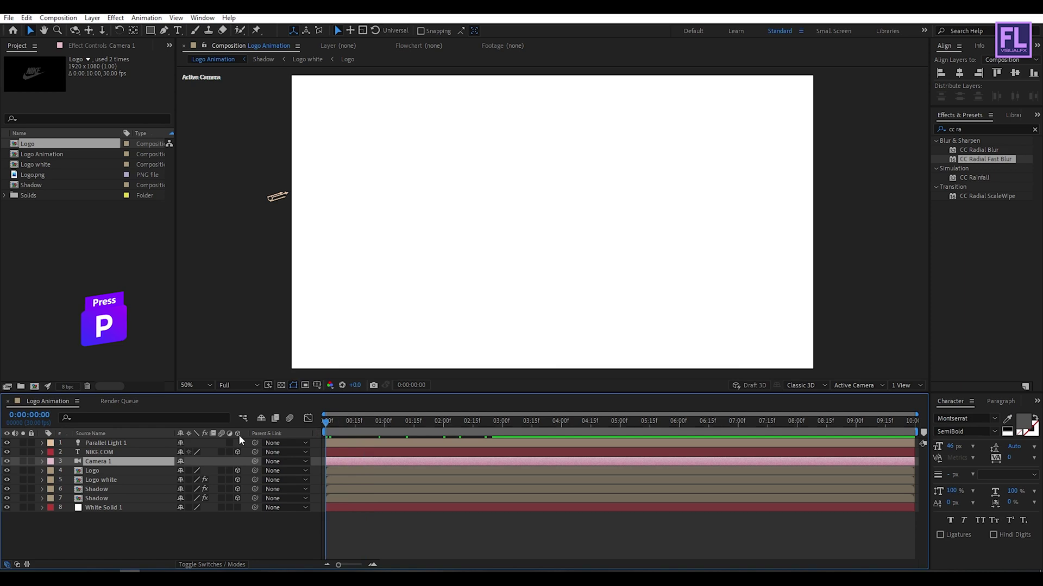
key(p)
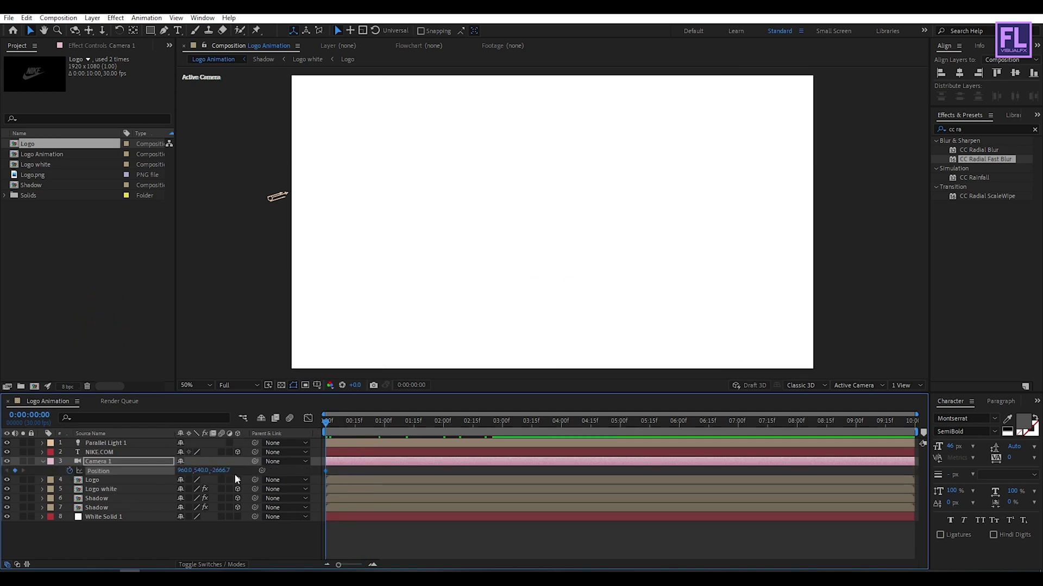
drag(226, 472, 53, 470)
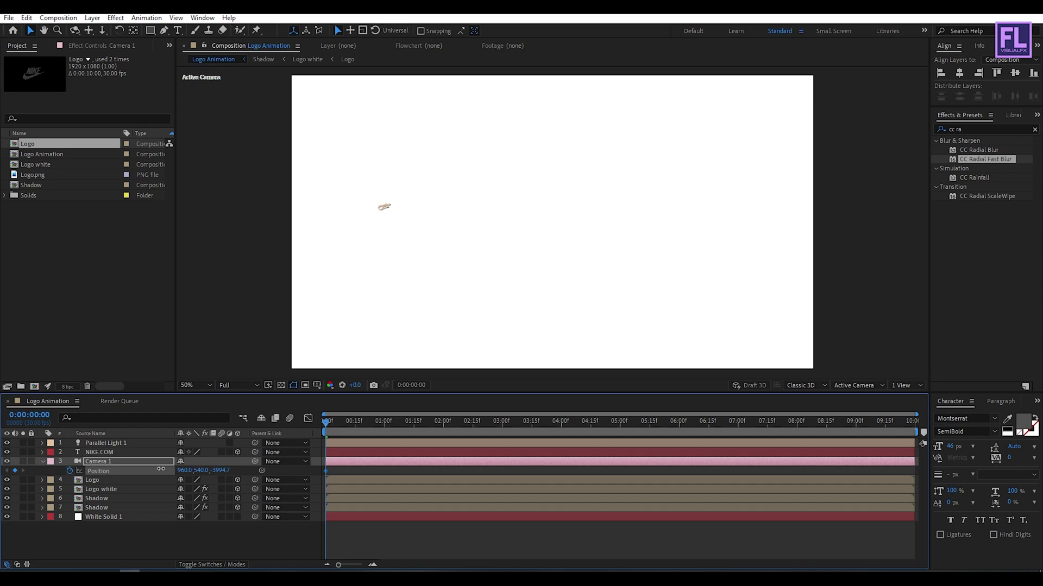
drag(375, 422, 320, 470)
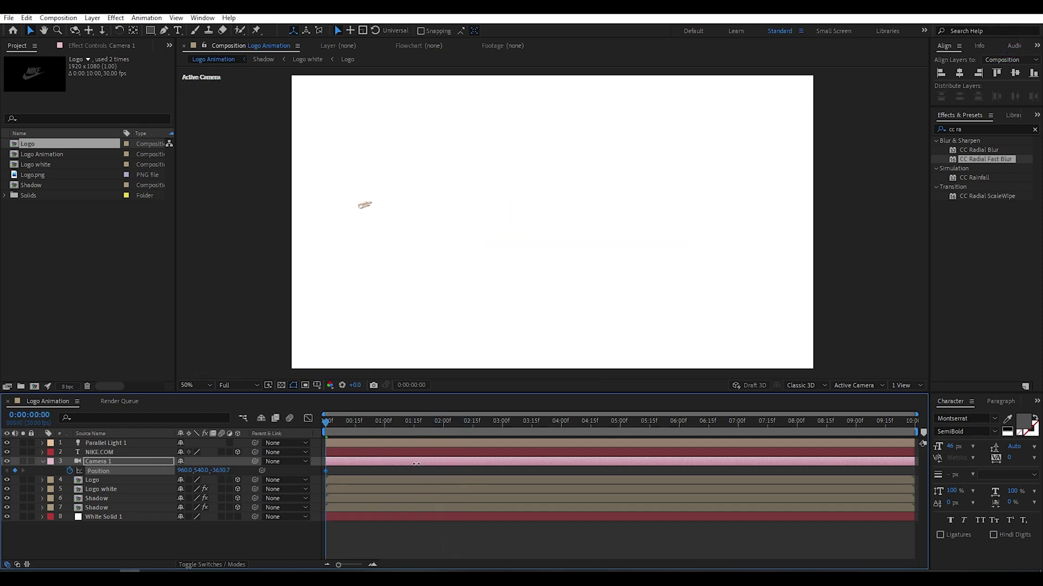
Keyframe Camera 1's Z position at about -2445 at 0:00:02:00 and at -3066.7 at 0:00:03:15.
drag(392, 422, 444, 406)
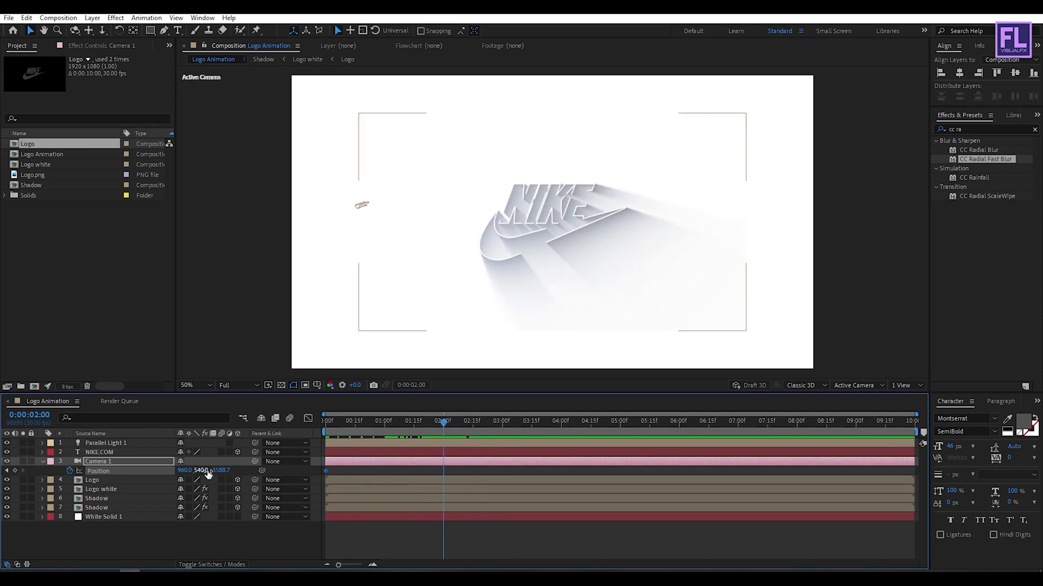
drag(219, 471, 796, 407)
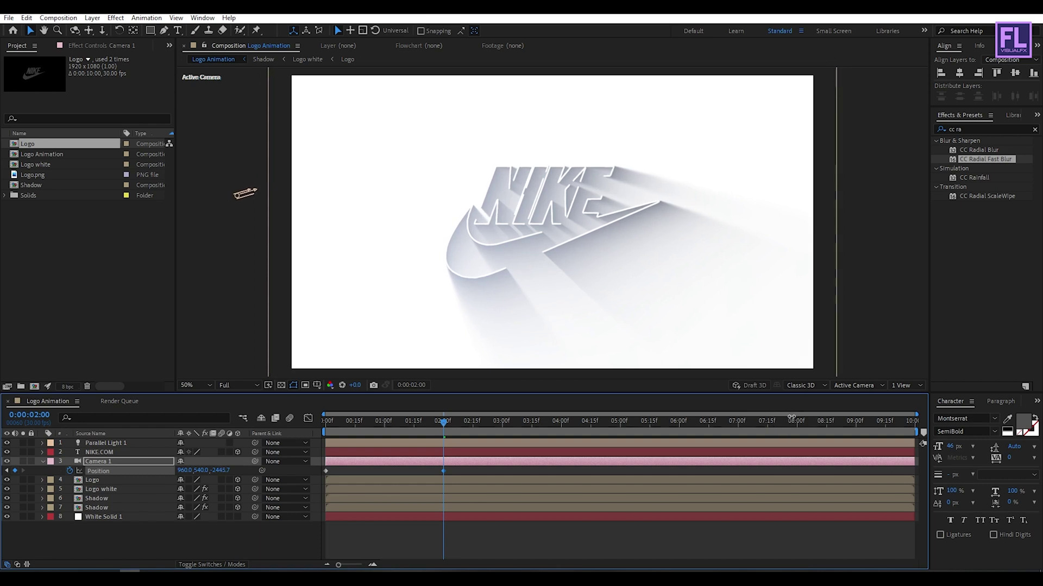
drag(441, 422, 531, 421)
drag(223, 472, 98, 474)
drag(206, 474, 98, 478)
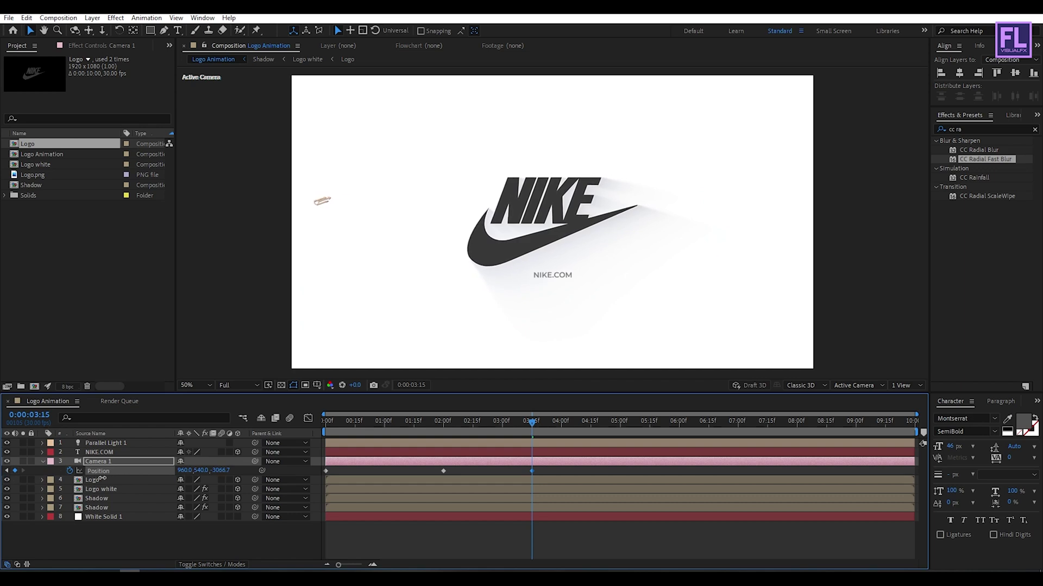
Easy-ease Camera 1's three position keyframes and reshape their speed graph so each move starts fast and settles slowly.
drag(546, 470, 298, 475)
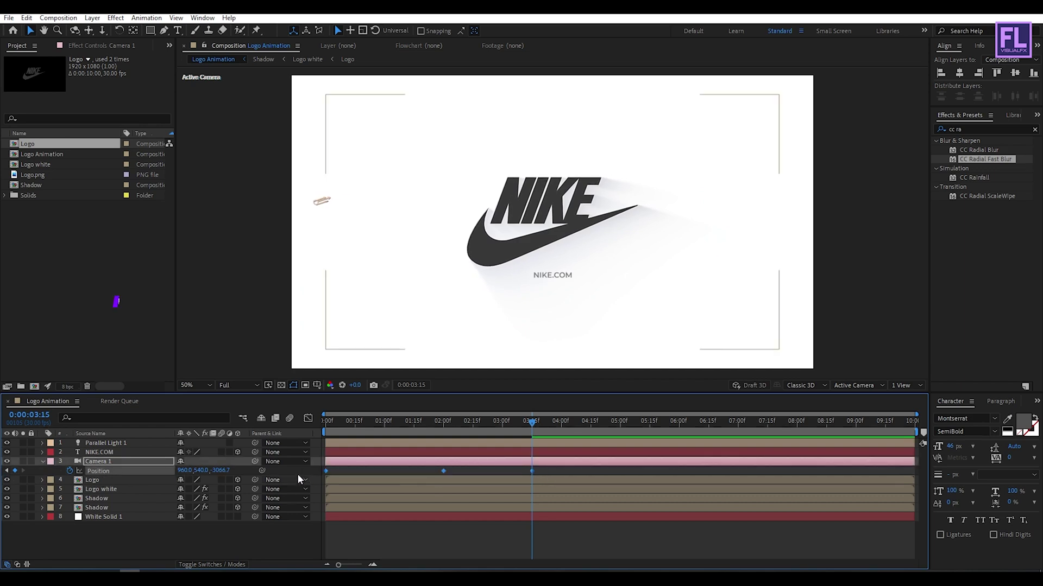
click(309, 418)
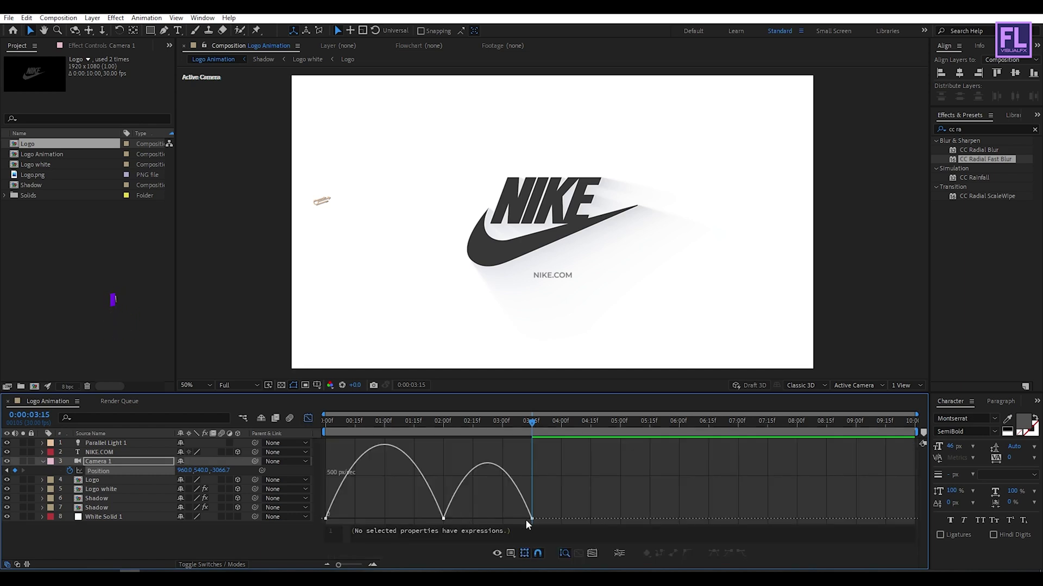
drag(519, 519, 487, 519)
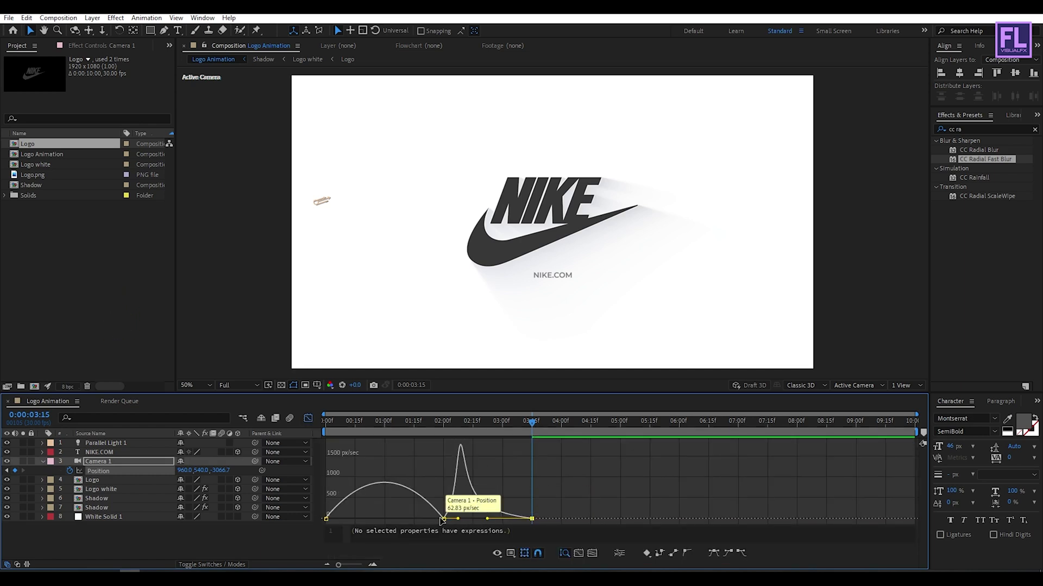
click(440, 521)
drag(422, 519, 357, 519)
Set Camera 1's starting Z position to -3170.7 at 0:00:00:00 and preview the camera move.
key(space)
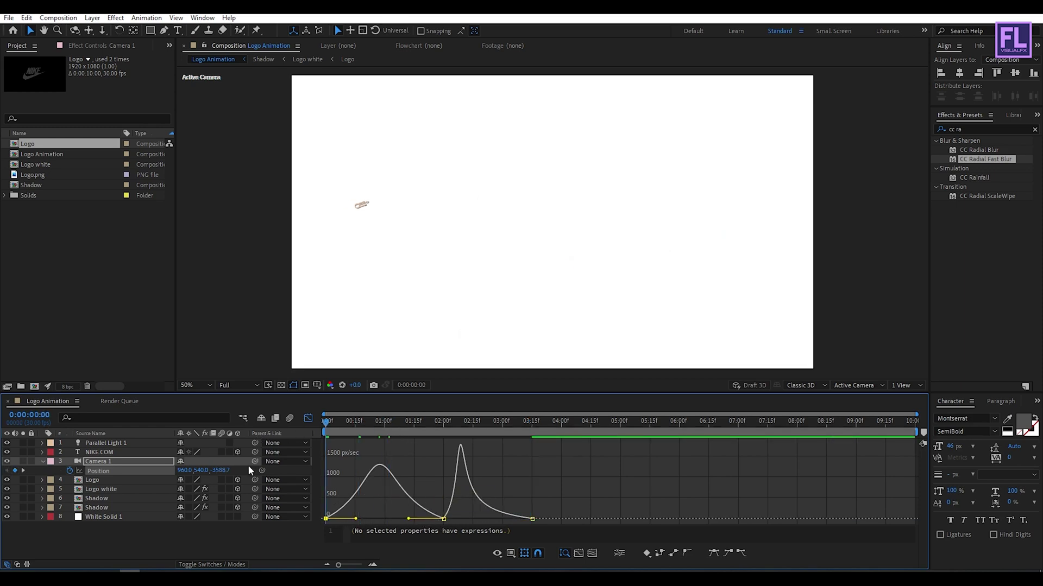
drag(213, 471, 502, 459)
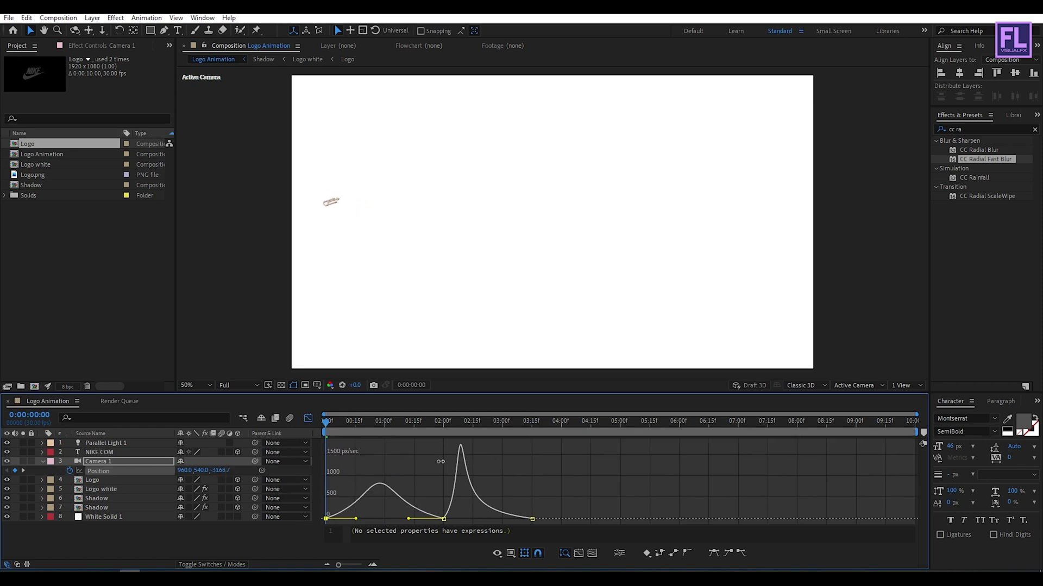
drag(331, 431, 530, 425)
key(Home)
drag(223, 471, 206, 471)
key(space)
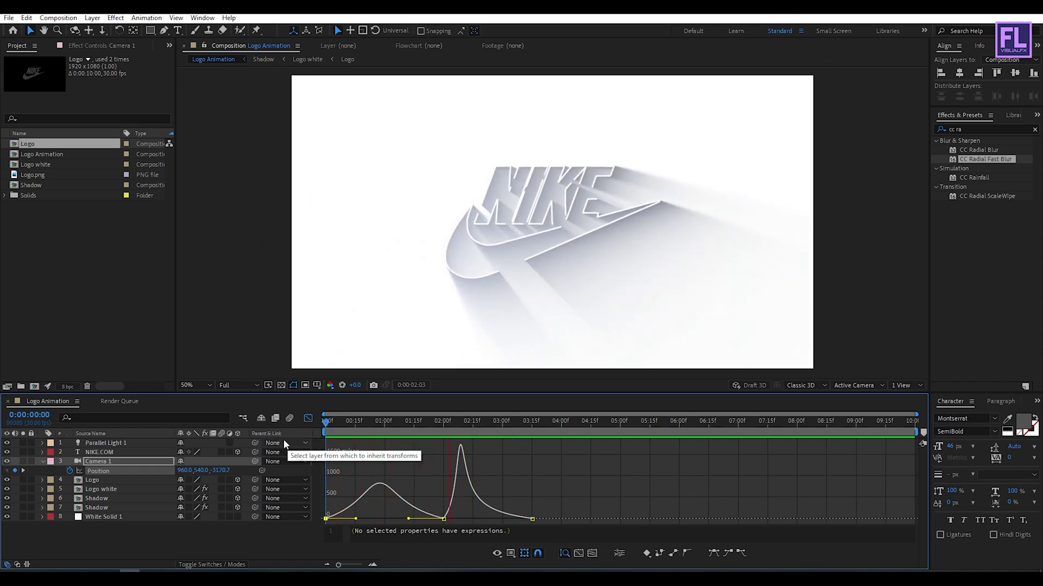
Move Camera 1's last position keyframe to 0:00:04:00, lengthen the middle keyframe's outgoing ease slightly, and preview the motion.
drag(327, 435, 498, 419)
drag(534, 519, 563, 520)
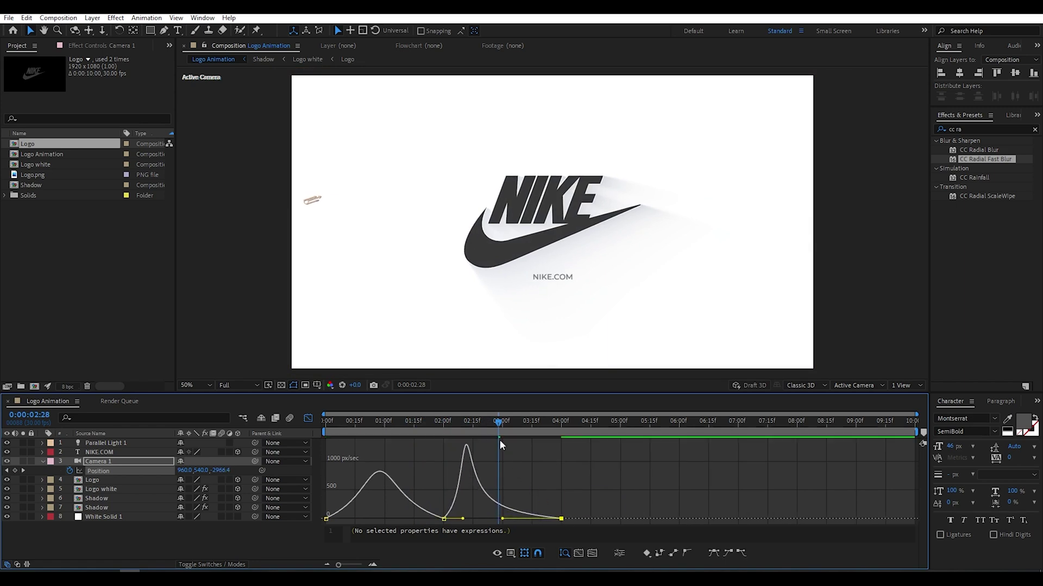
drag(466, 520, 470, 520)
drag(498, 421, 369, 425)
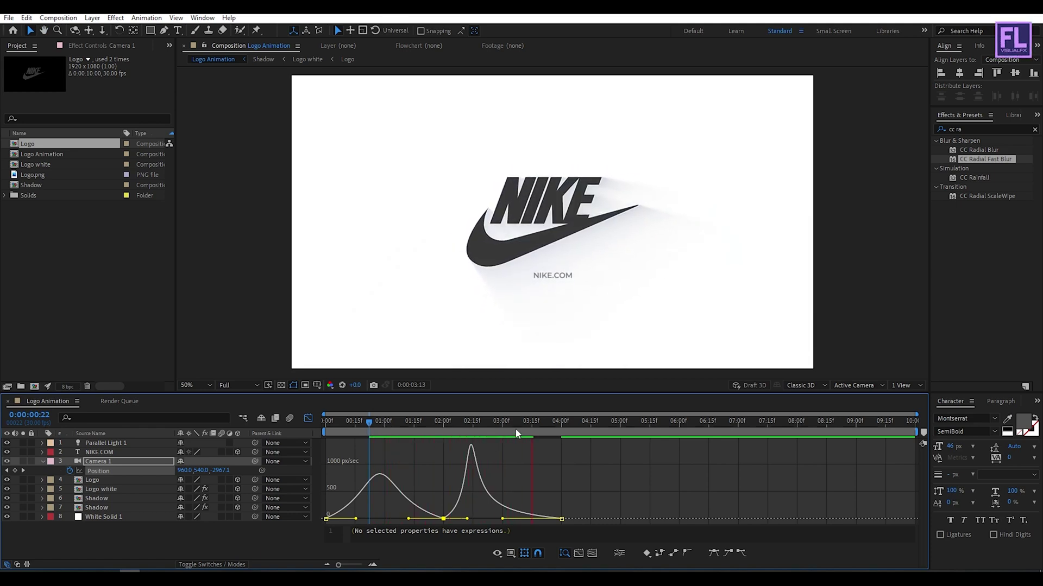
key(Home)
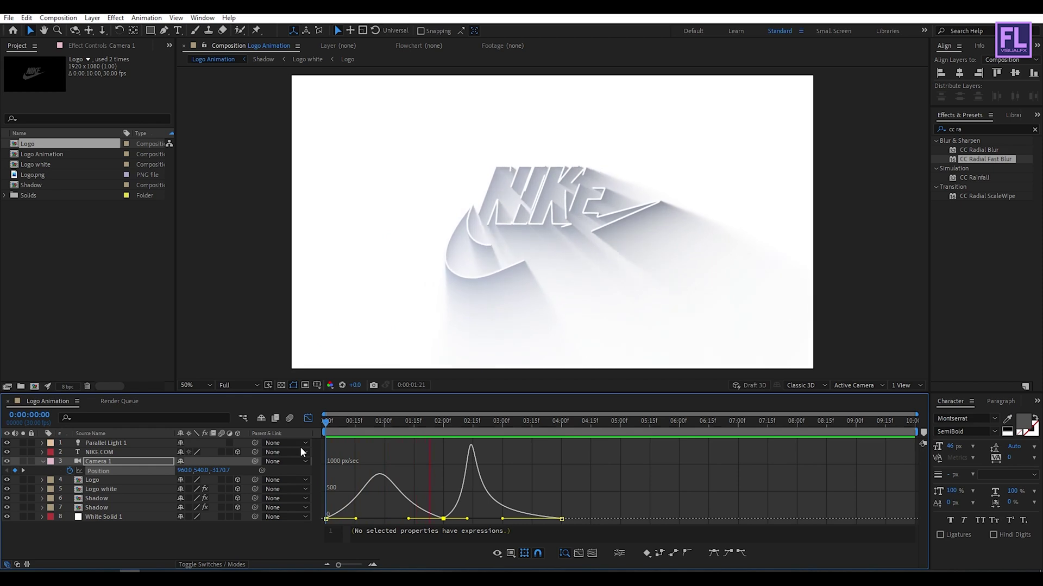
key(space)
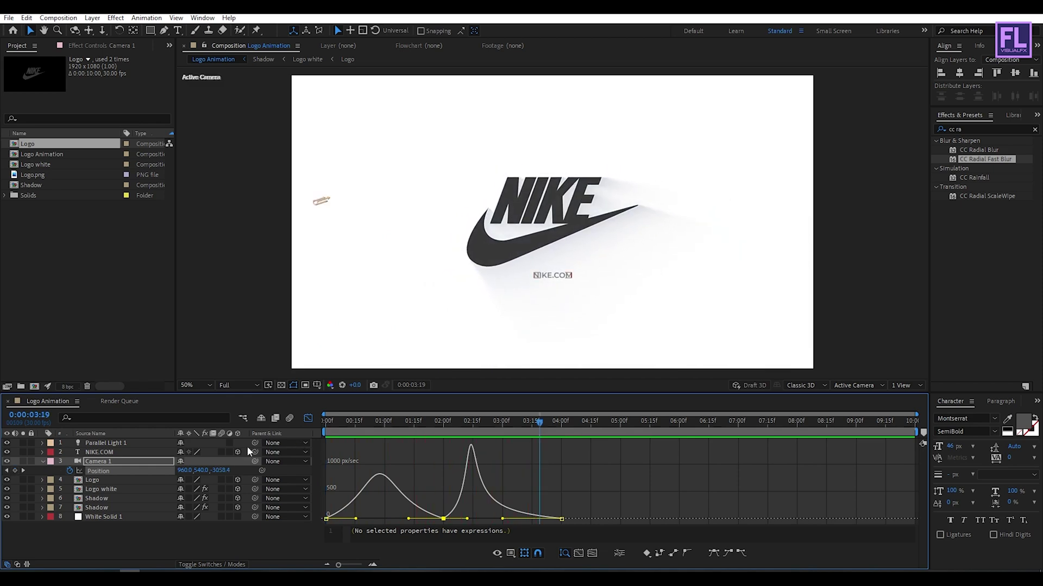
Return to the layer bar view and move the NIKE.COM layer directly below Camera 1 in the layer stack.
click(41, 461)
click(308, 420)
drag(477, 427, 468, 446)
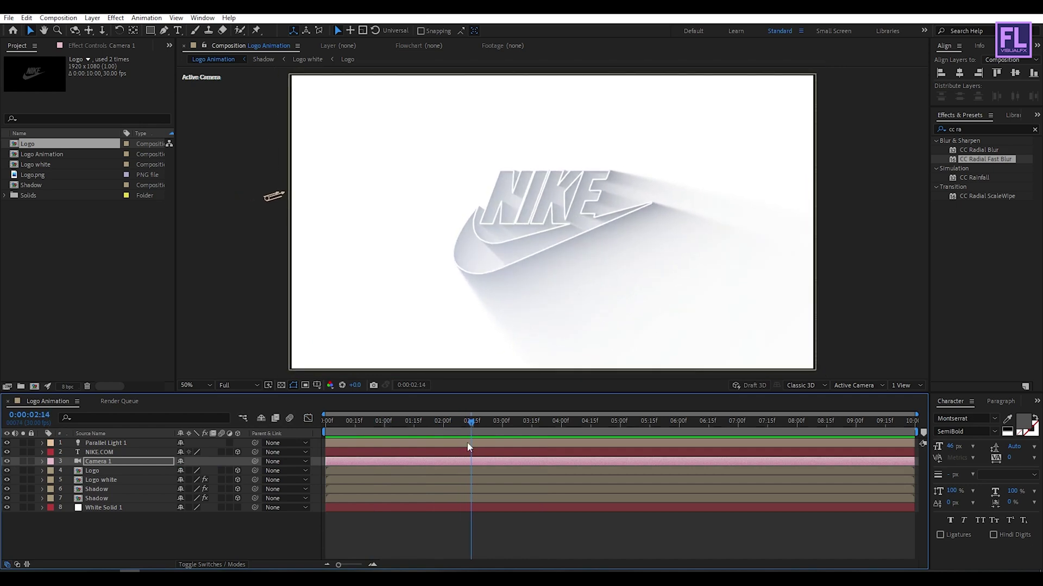
click(114, 463)
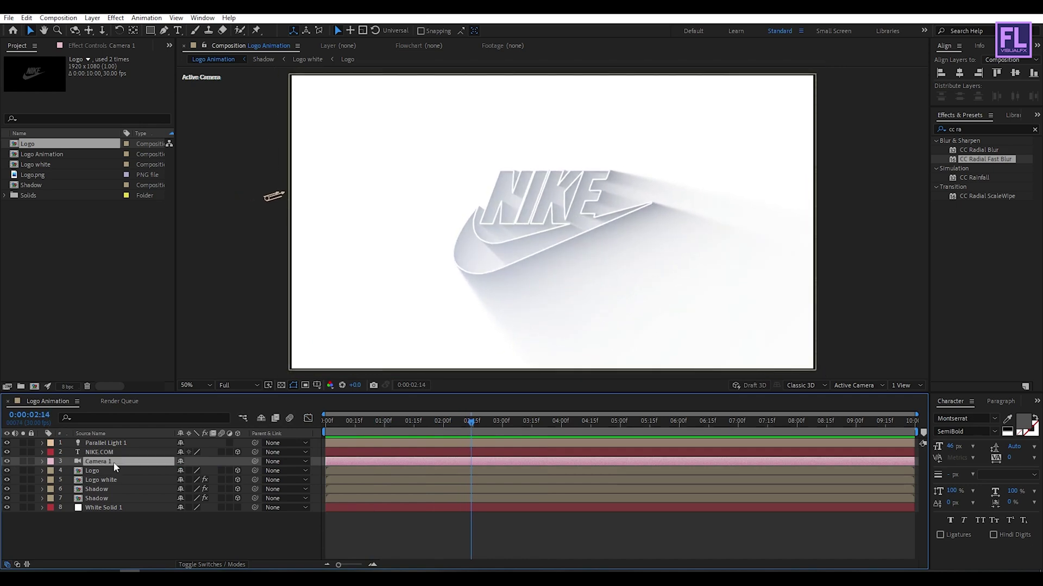
drag(108, 452, 121, 465)
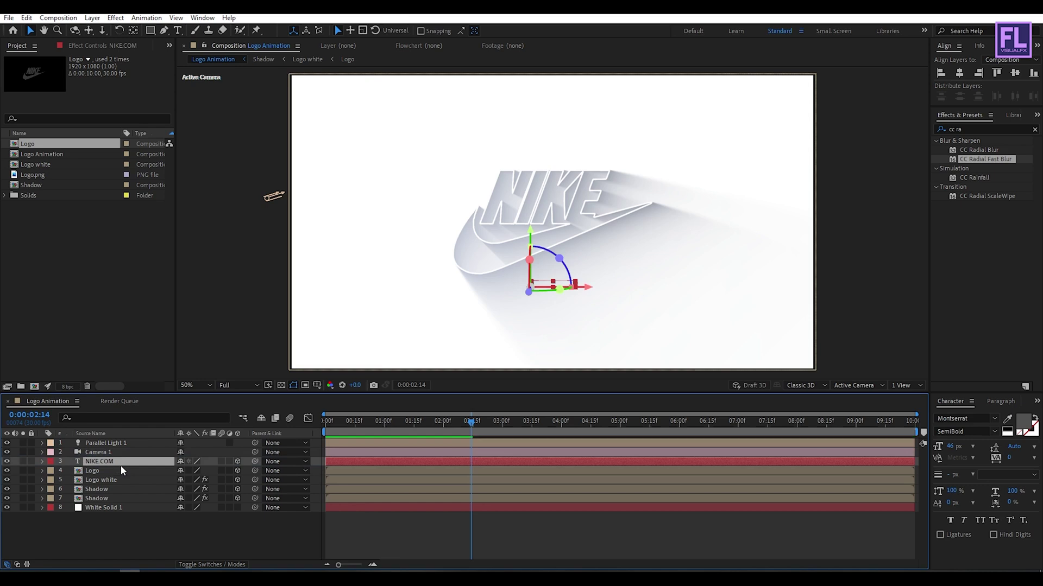
Shift the NIKE.COM and Logo layers together slightly later so their opacity fade starts just before 0:00:02:20.
shift+click(120, 471)
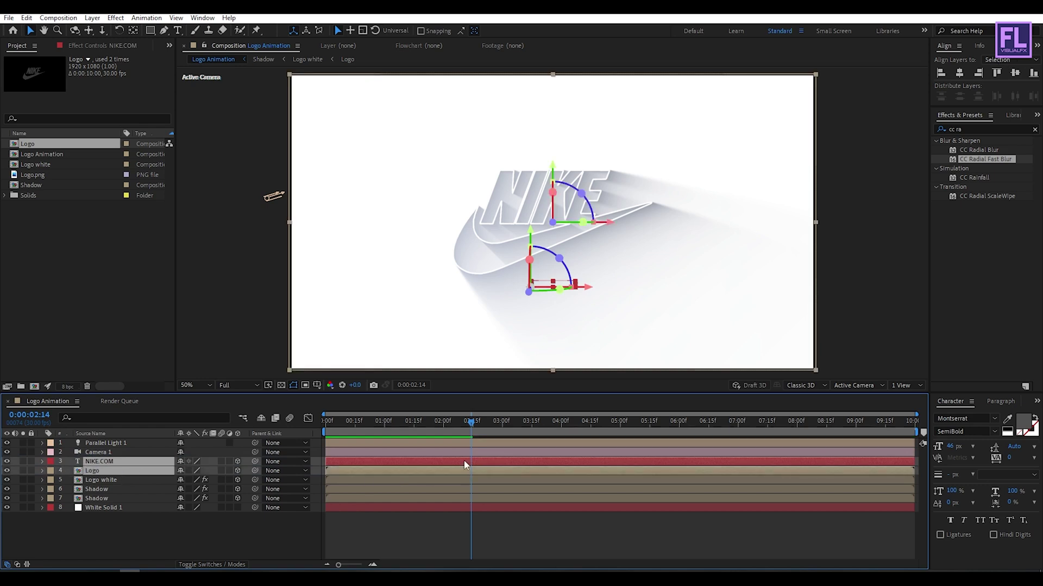
key(t)
drag(474, 459, 486, 458)
mouse_move(472, 421)
mouse_down()
mouse_move(502, 423)
mouse_move(473, 423)
mouse_move(482, 425)
mouse_up()
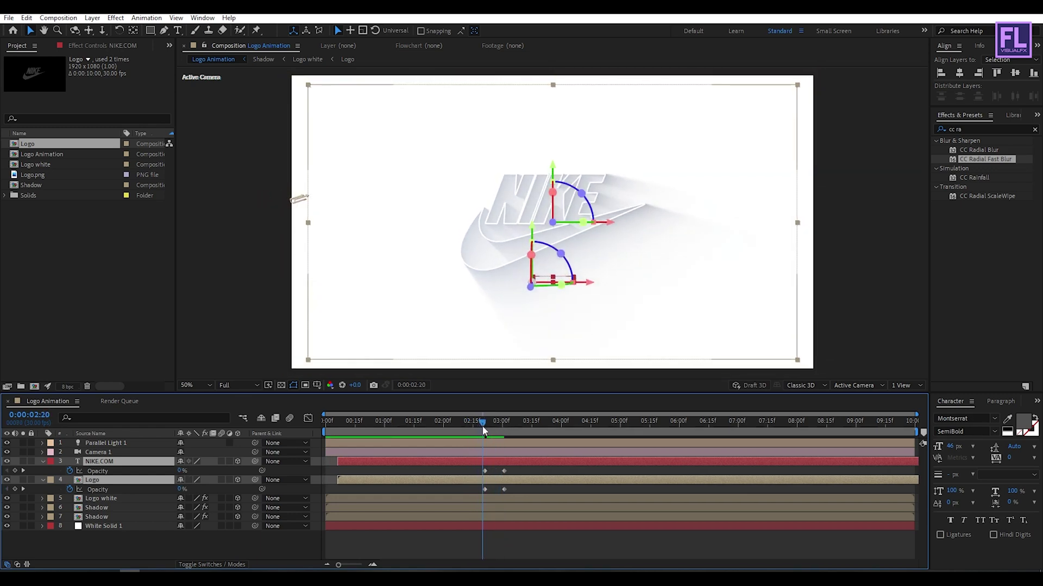
drag(493, 461, 484, 461)
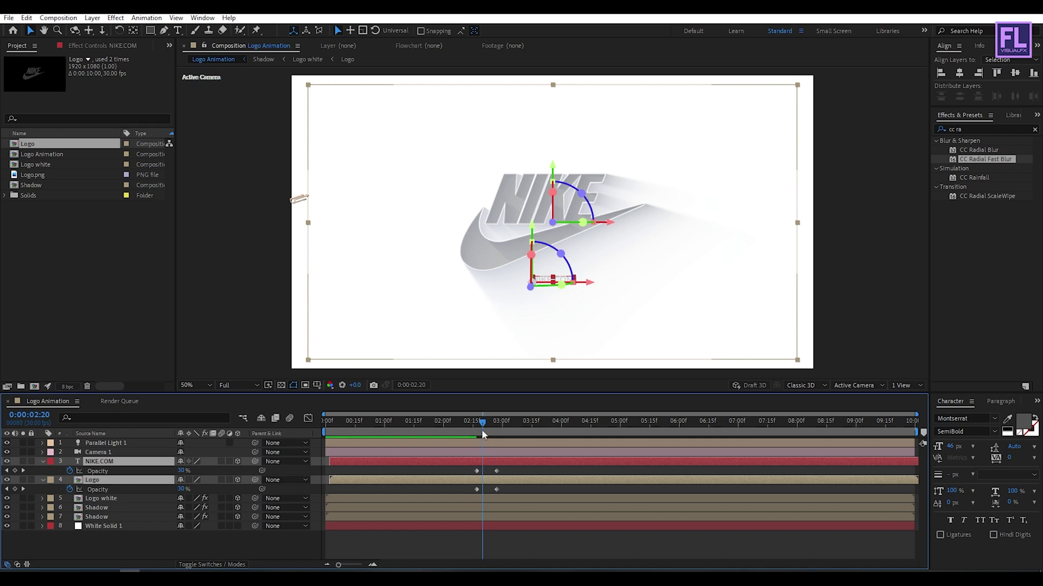
Trim the end of the work area to about 0:00:04:01 and preview the animation.
click(447, 421)
key(Home)
click(565, 422)
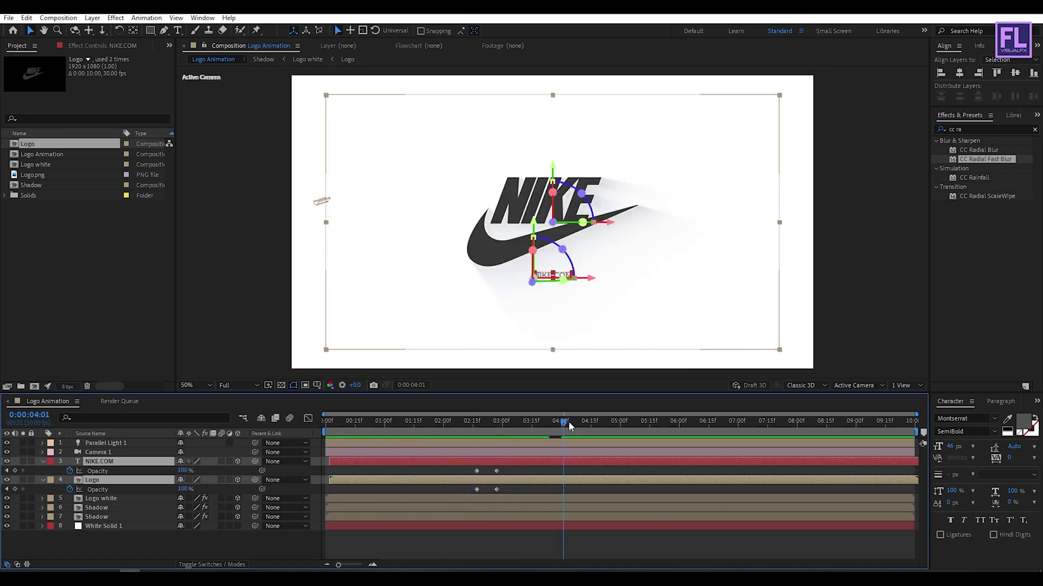
mouse_move(554, 431)
mouse_down()
mouse_move(531, 423)
mouse_move(561, 424)
mouse_up()
key(space)
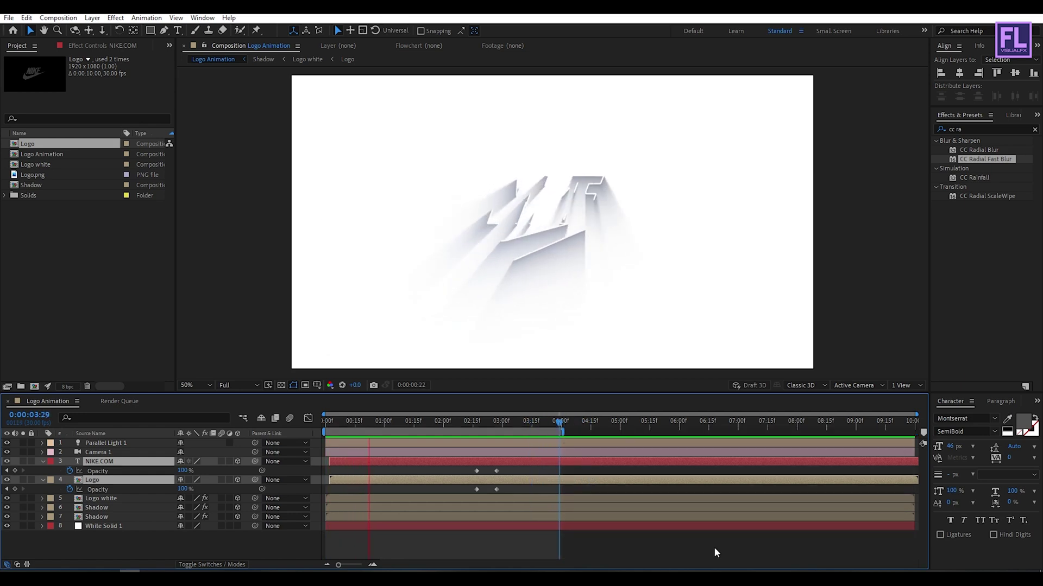
Fit the composition to the viewer, maximize the viewer panel, and play the finished logo animation.
click(191, 385)
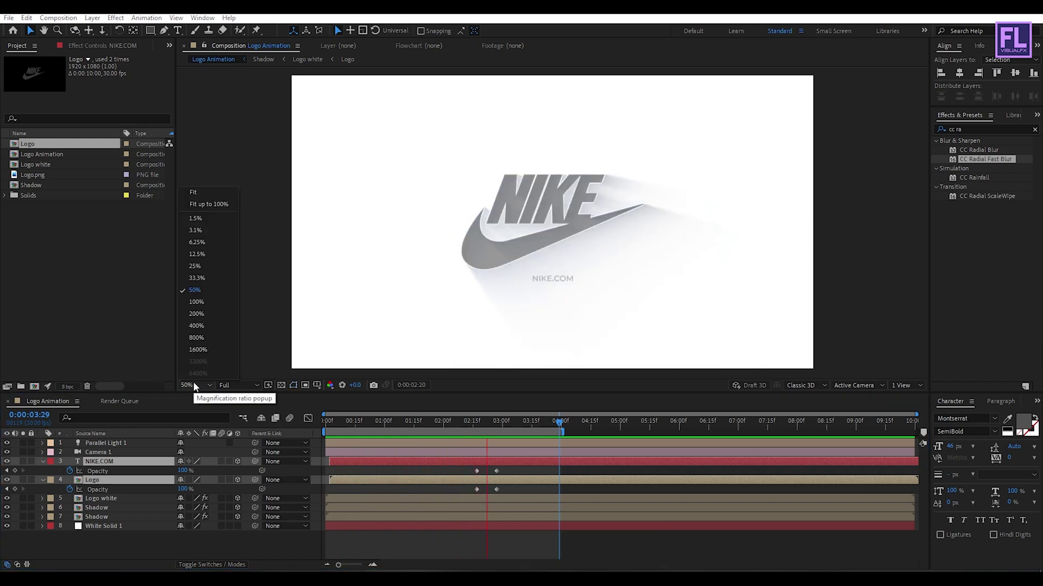
click(201, 193)
click(231, 385)
click(233, 386)
key(grave)
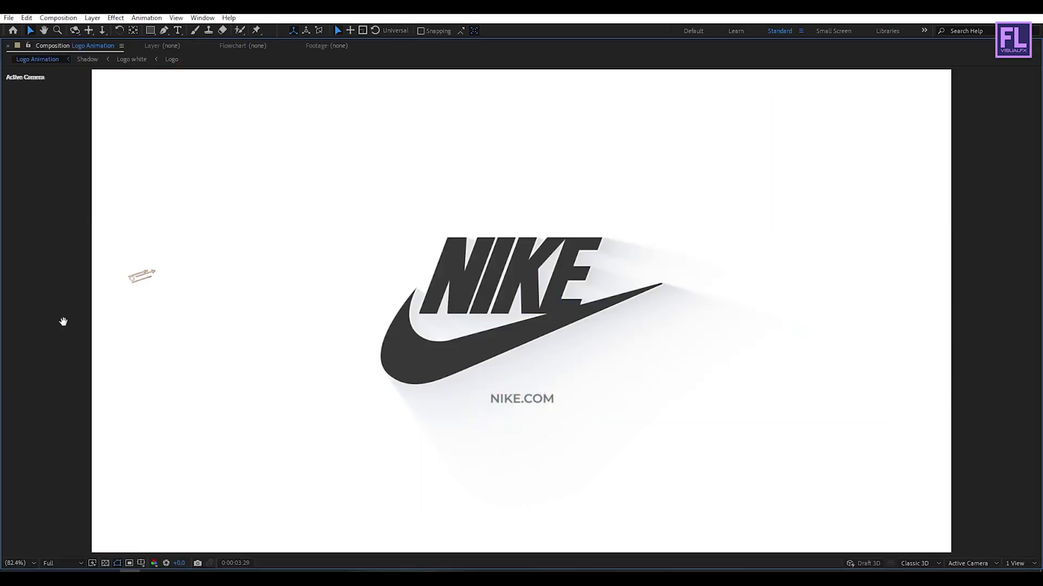
key(space)
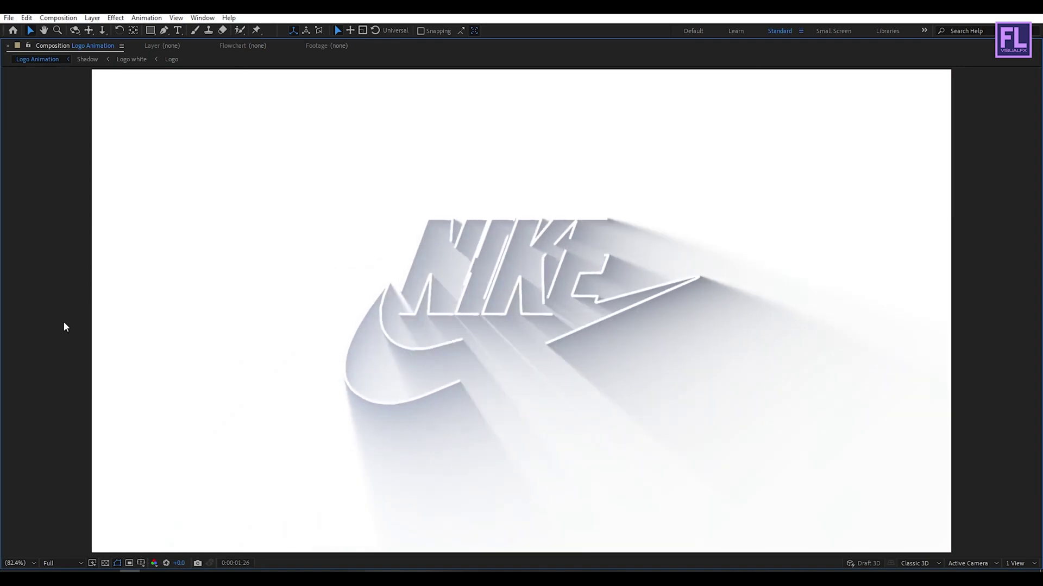